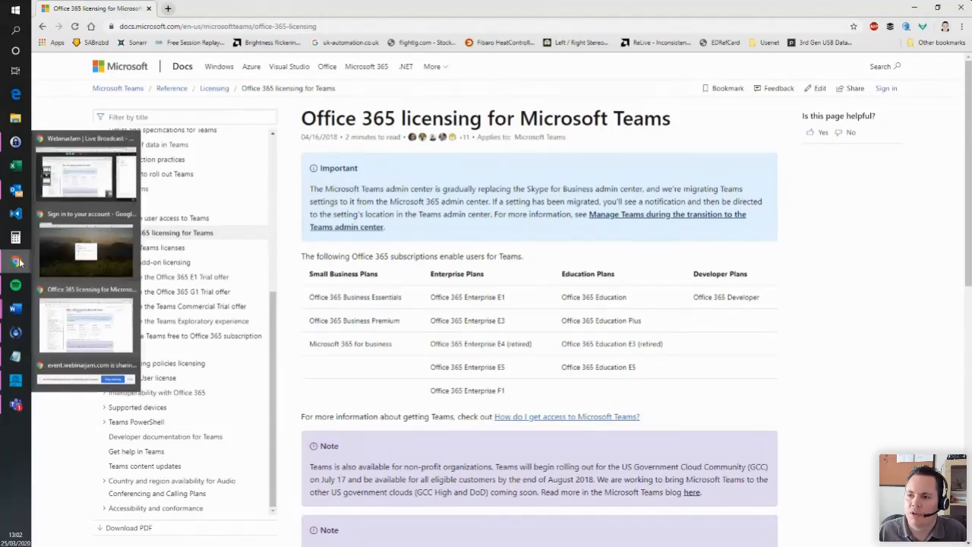
- Minimize the Docs window and go to teams.microsoft.com in the browser
click(915, 9)
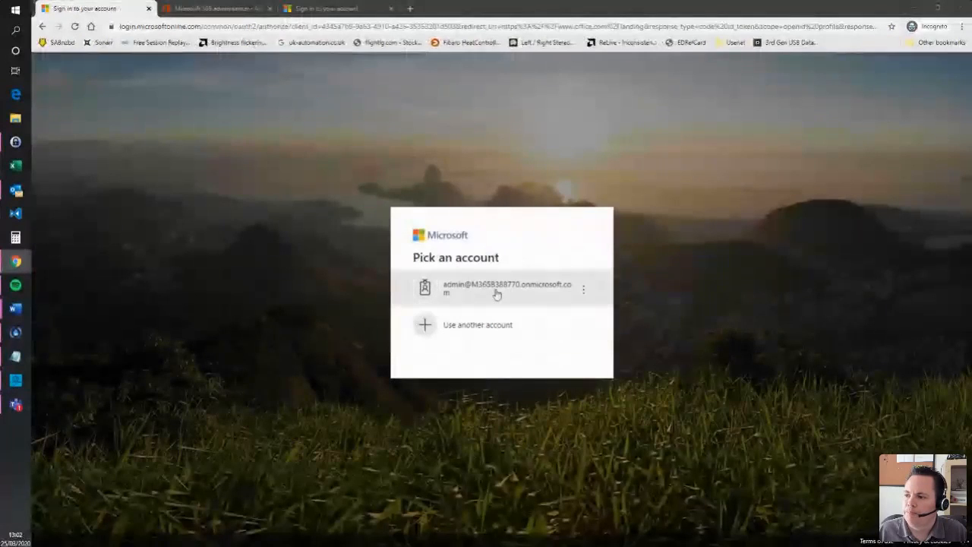
click(218, 28)
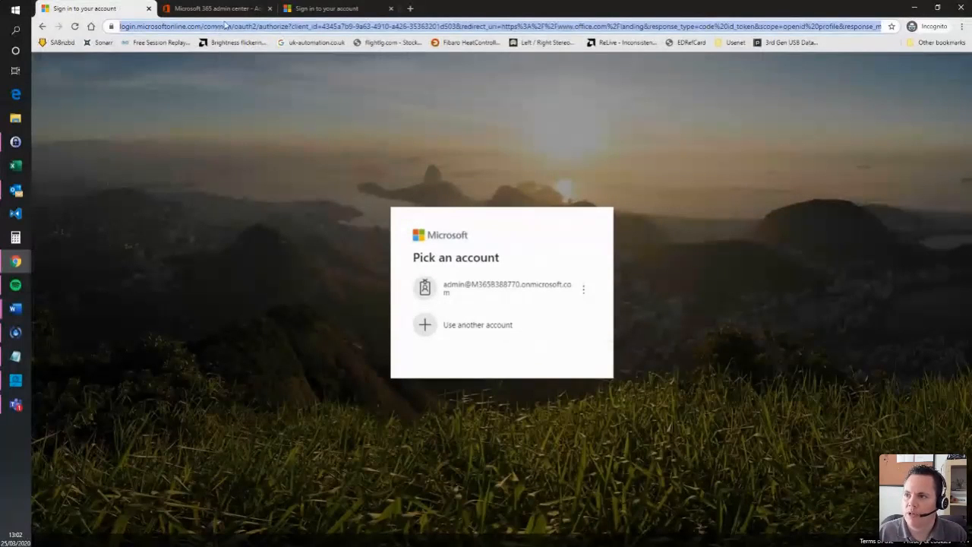
text(teams)
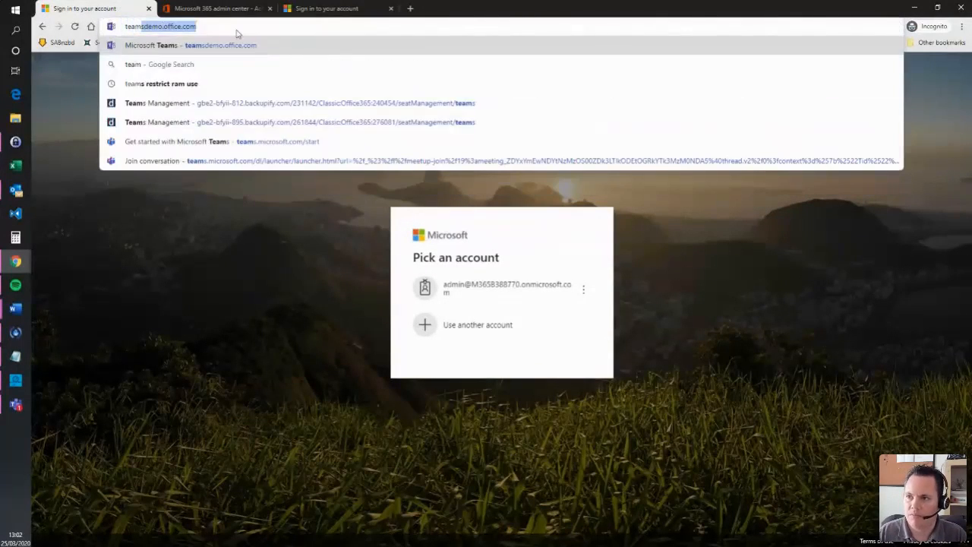
text(.mic)
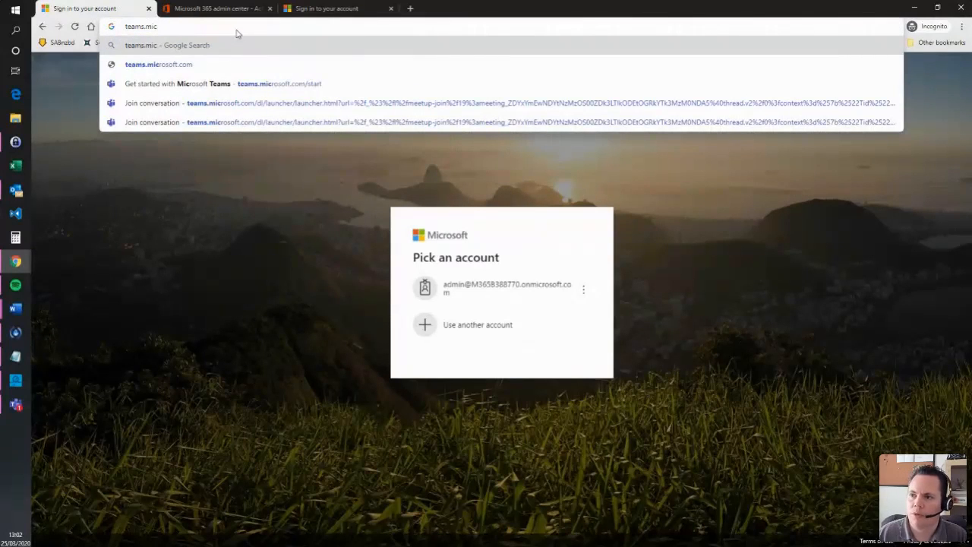
click(176, 68)
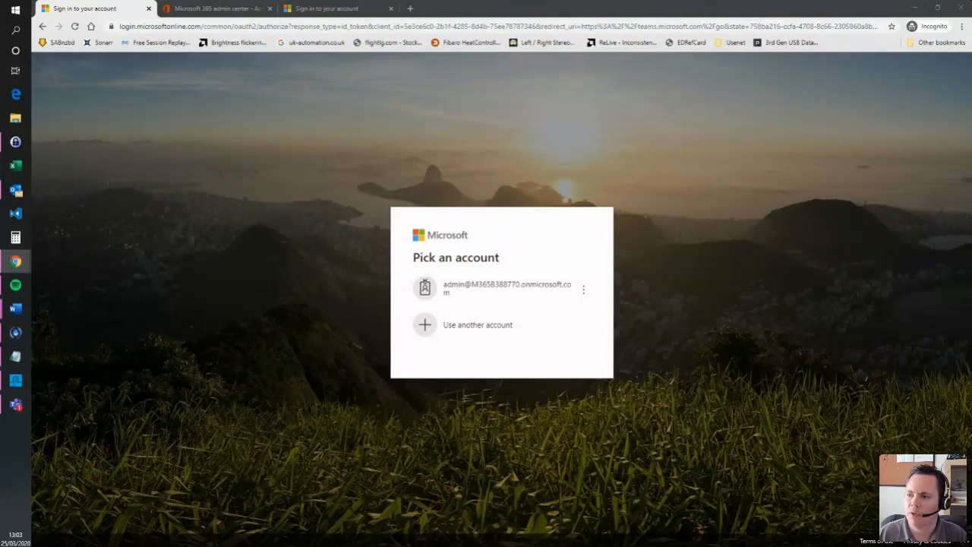
- Sign in with the admin account using its saved password
click(478, 304)
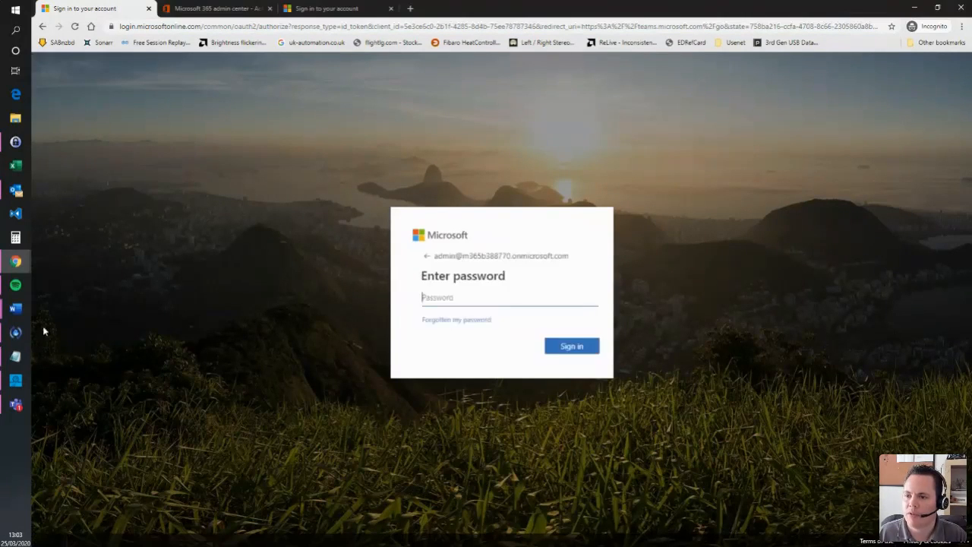
mouse_move(15, 309)
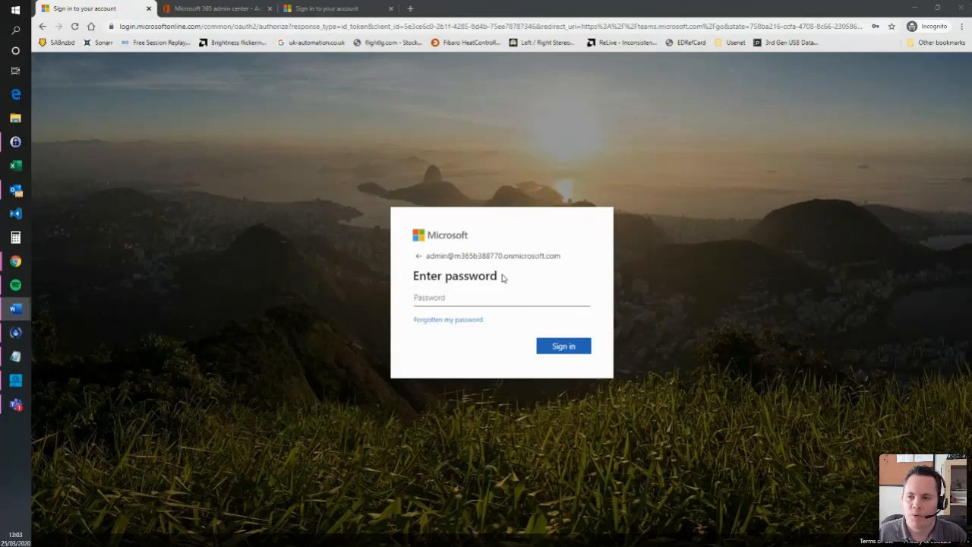
click(486, 299)
key(ctrl+v)
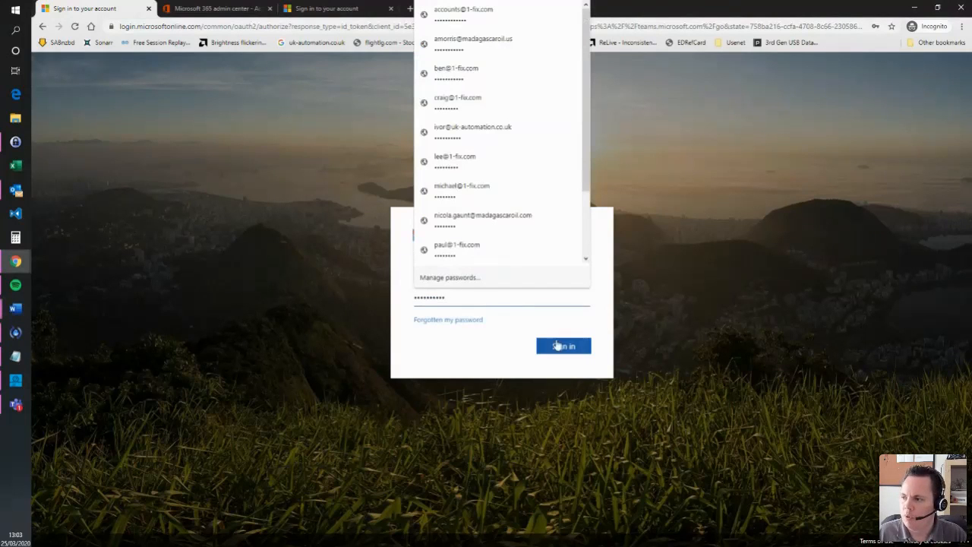
click(564, 346)
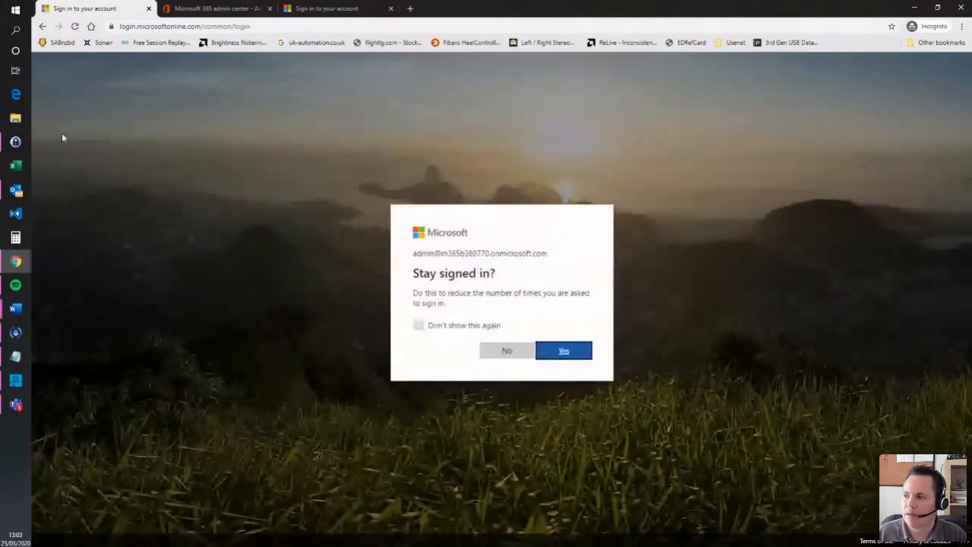
- Decline staying signed in and continue with the Teams web app instead of the download
click(507, 352)
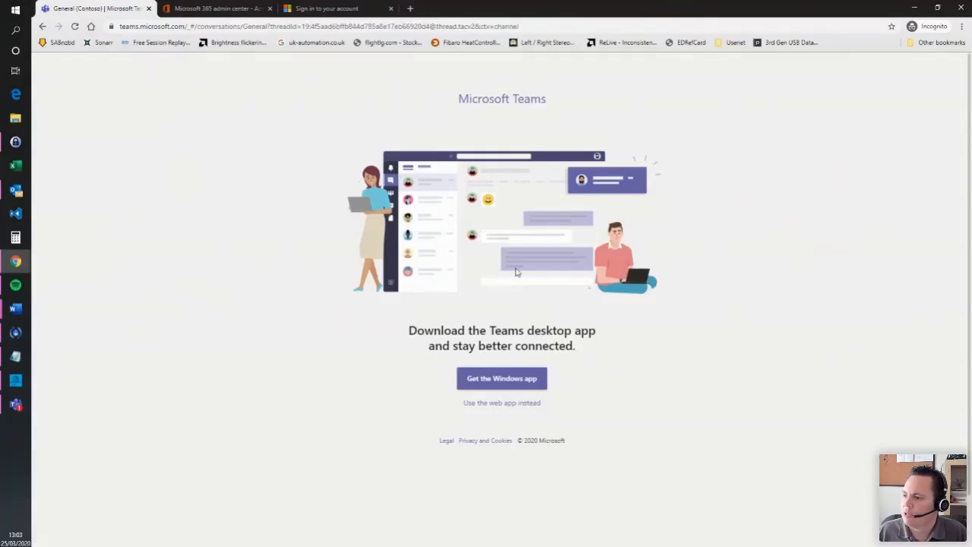
click(519, 379)
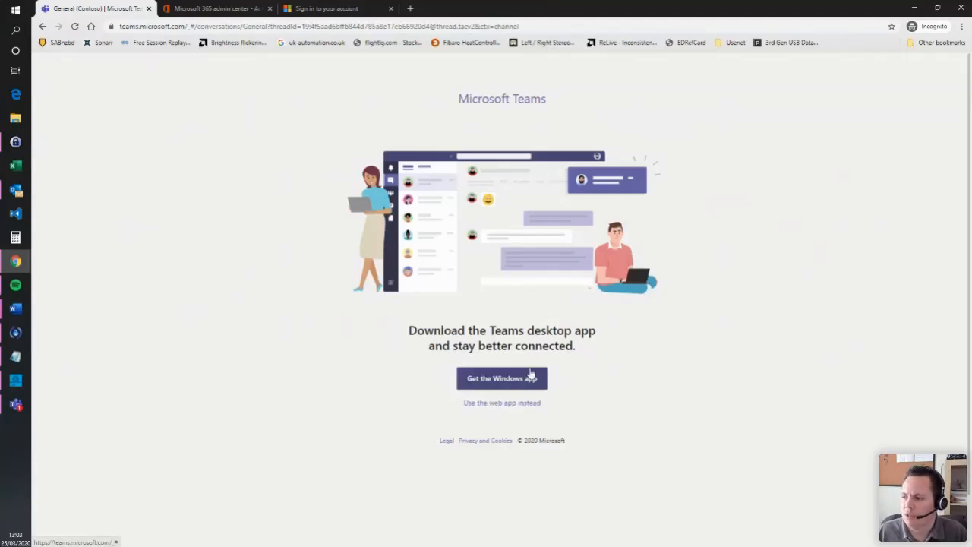
click(516, 409)
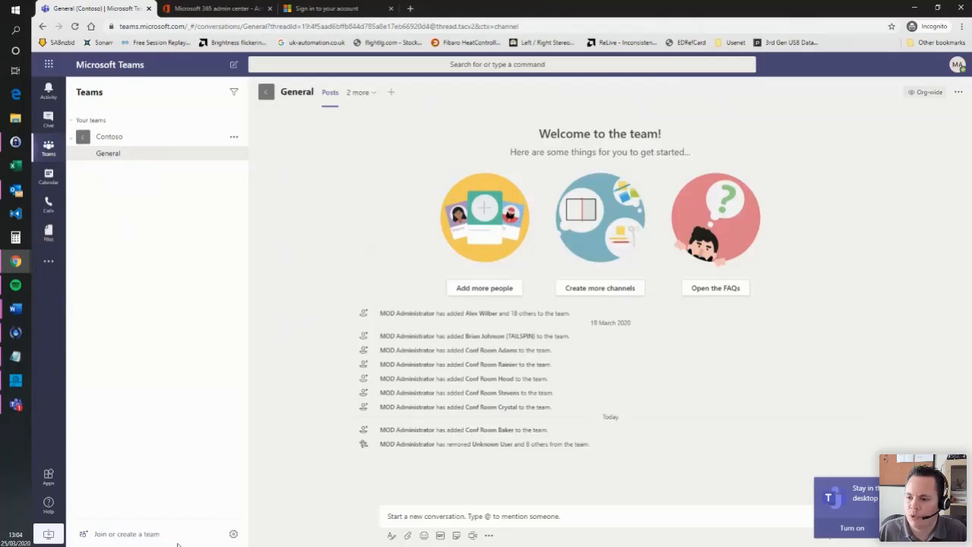
click(114, 536)
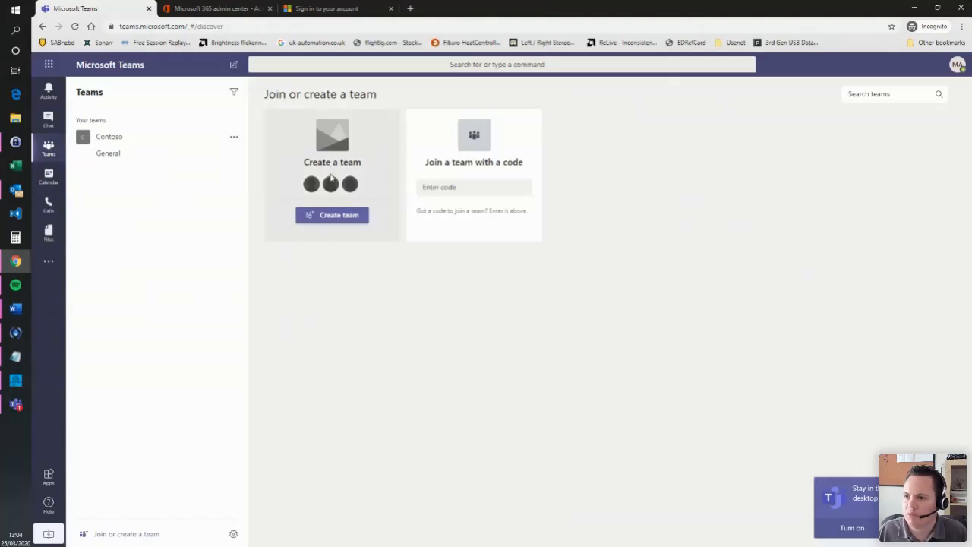
- Choose Create team from the Join or create a team page
click(327, 216)
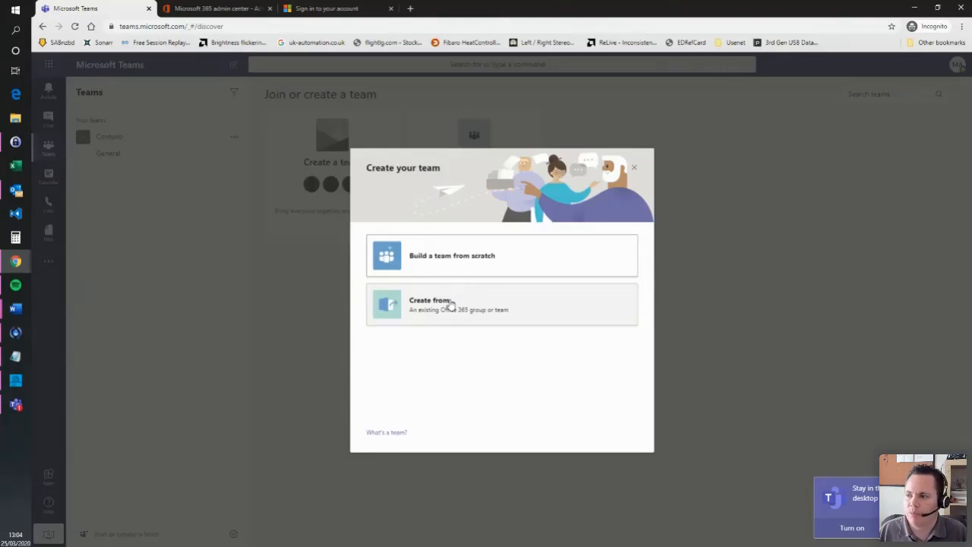
- Build the new team from scratch as a Private team
click(445, 261)
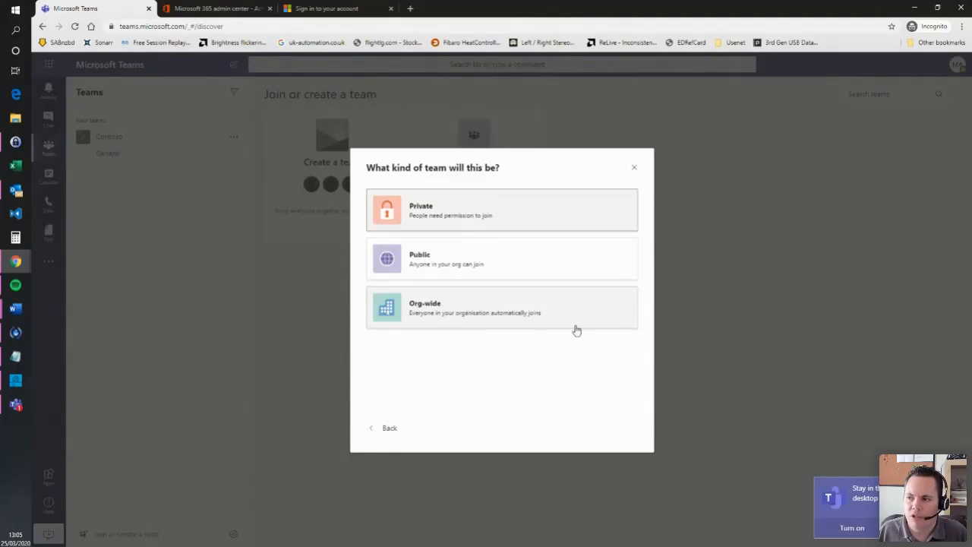
click(445, 214)
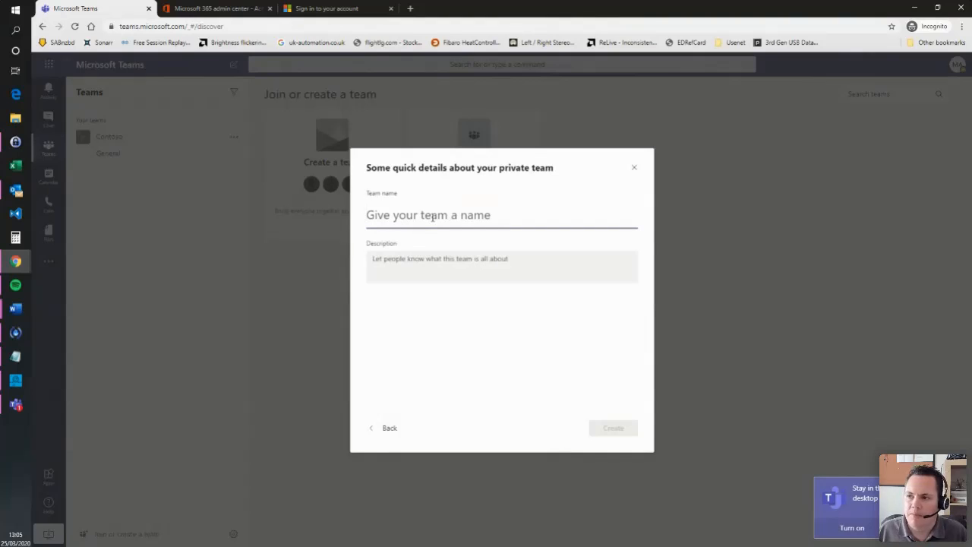
- Create the team 'Management' with description 'Team for Management discussion'
text(Management)
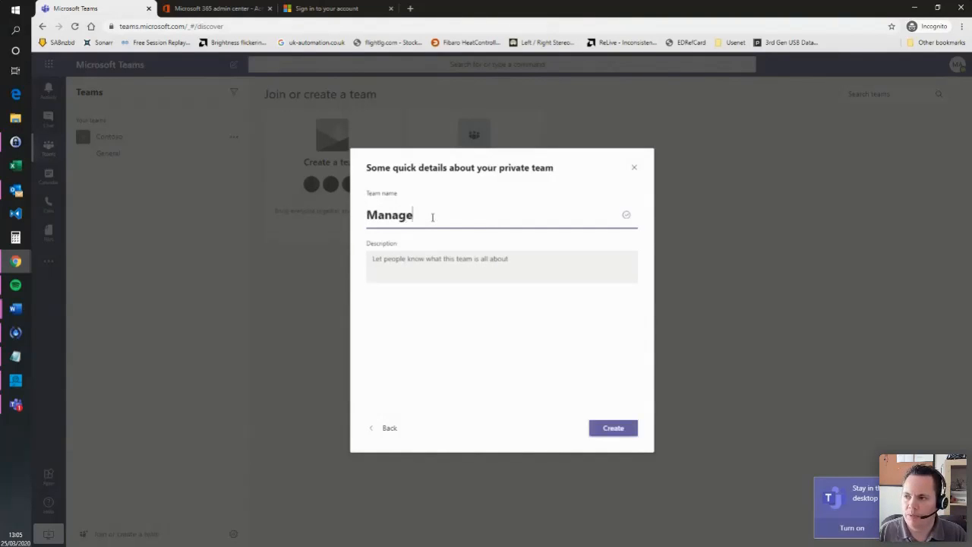
click(444, 269)
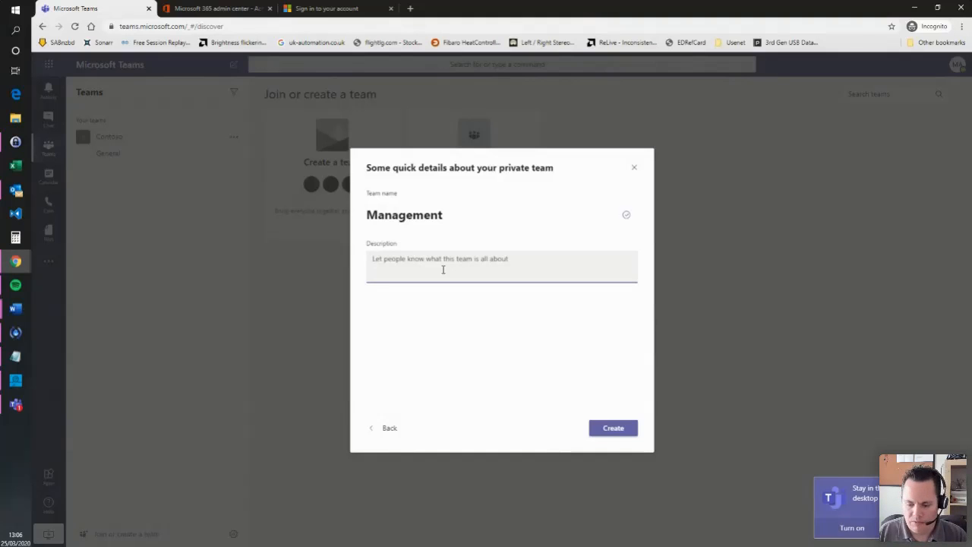
text(Team for )
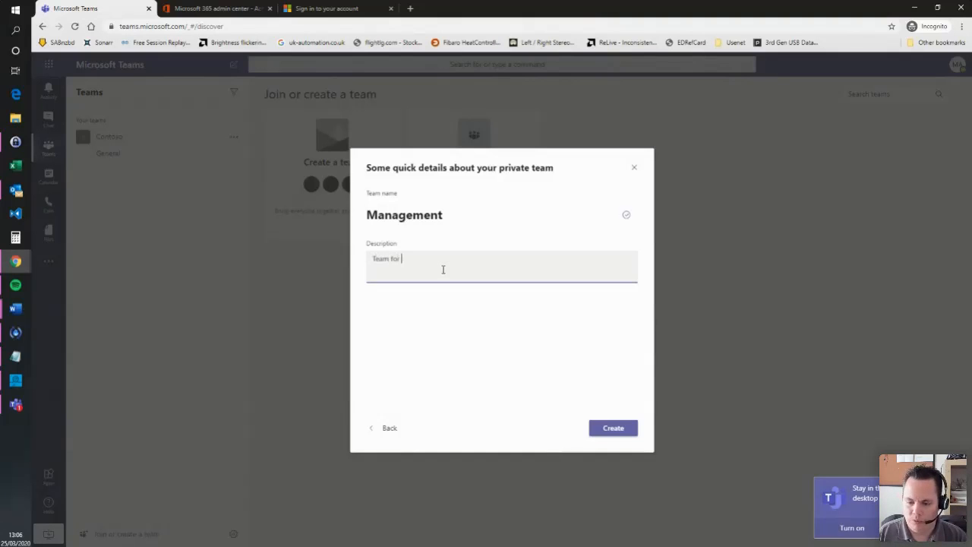
text(Management discu)
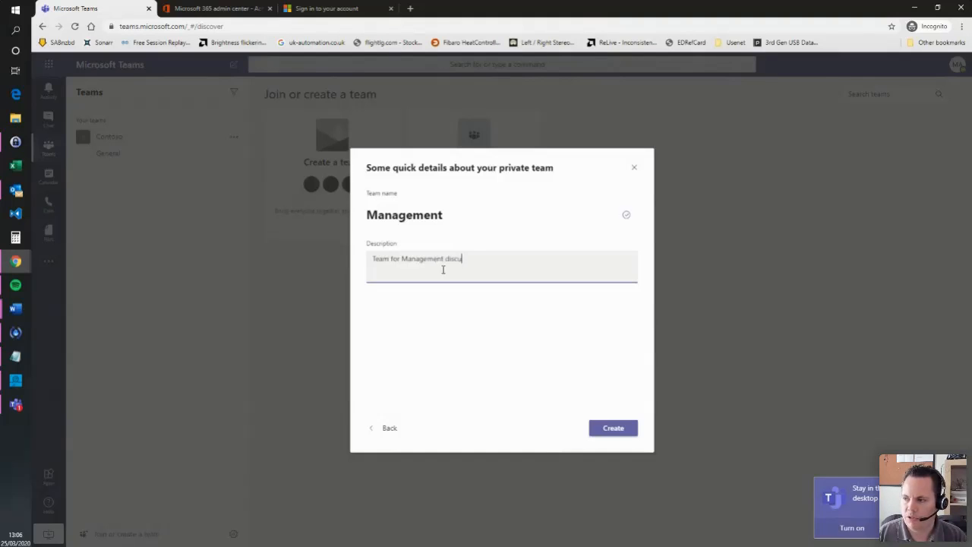
text(ssion)
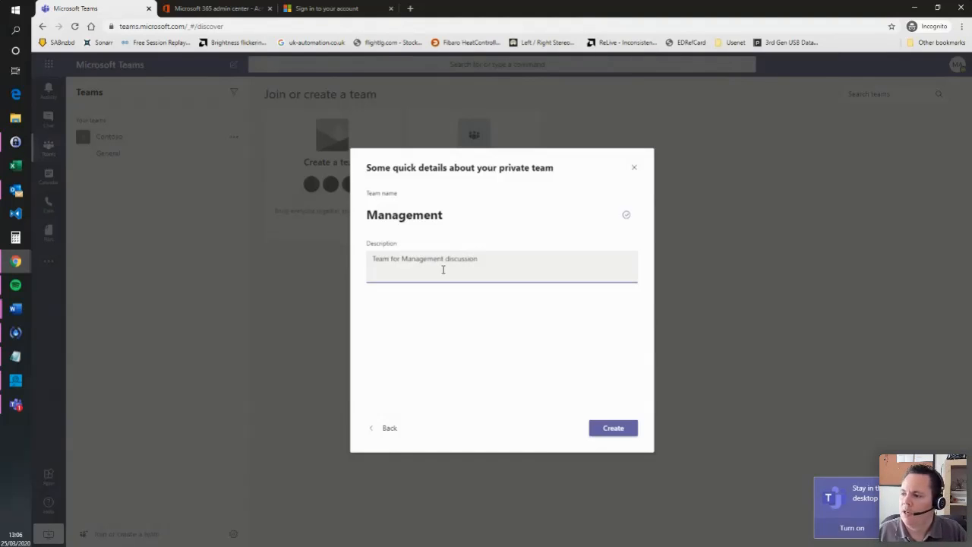
click(615, 429)
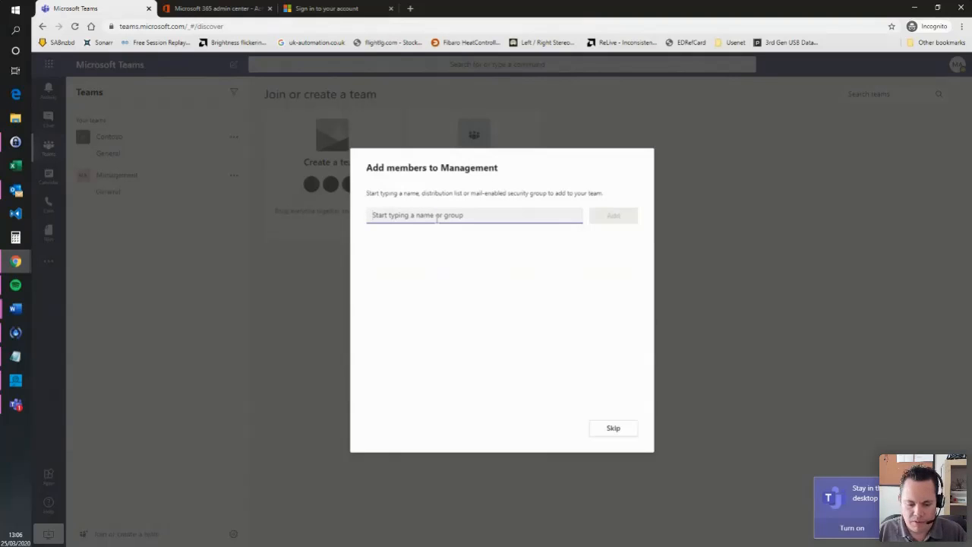
- Add two members to Management, found by searching 'a' and 'b'
text(a)
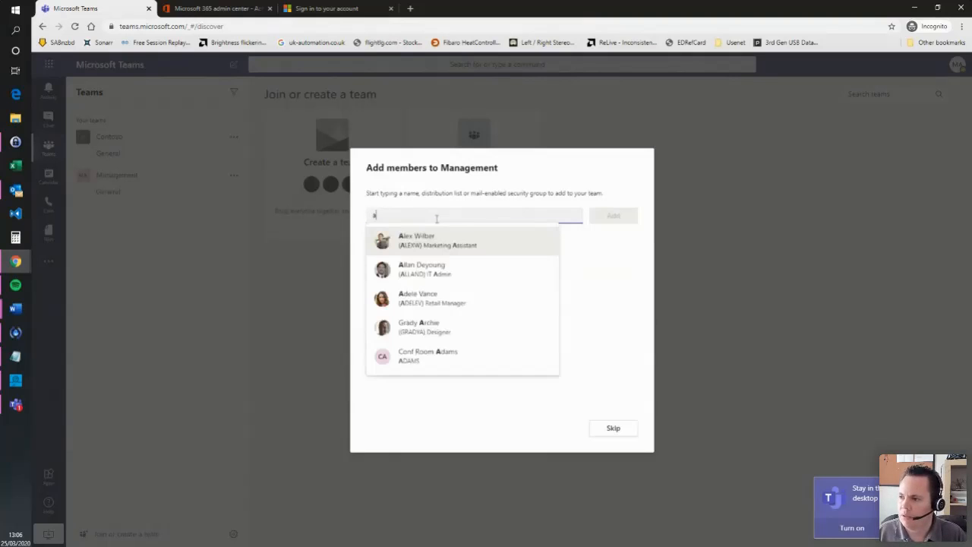
click(465, 298)
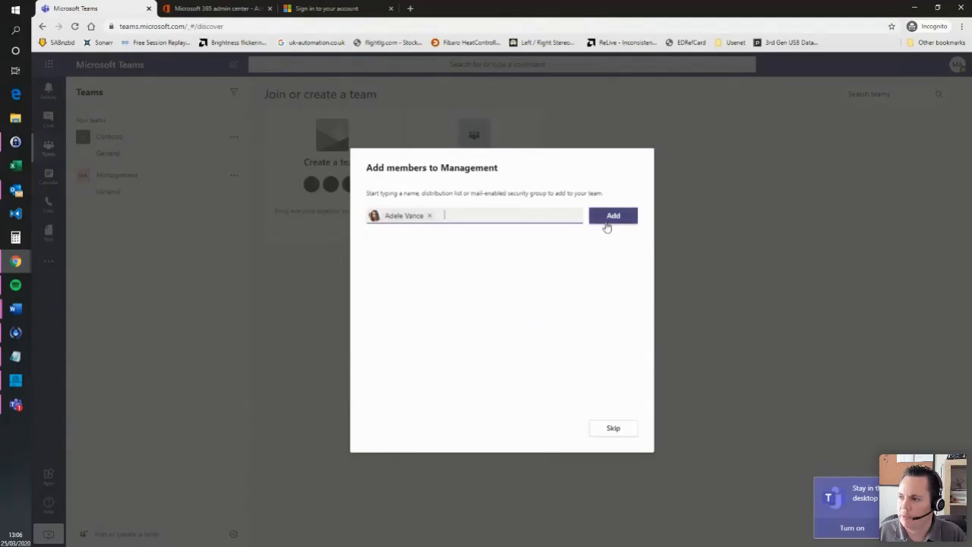
click(612, 216)
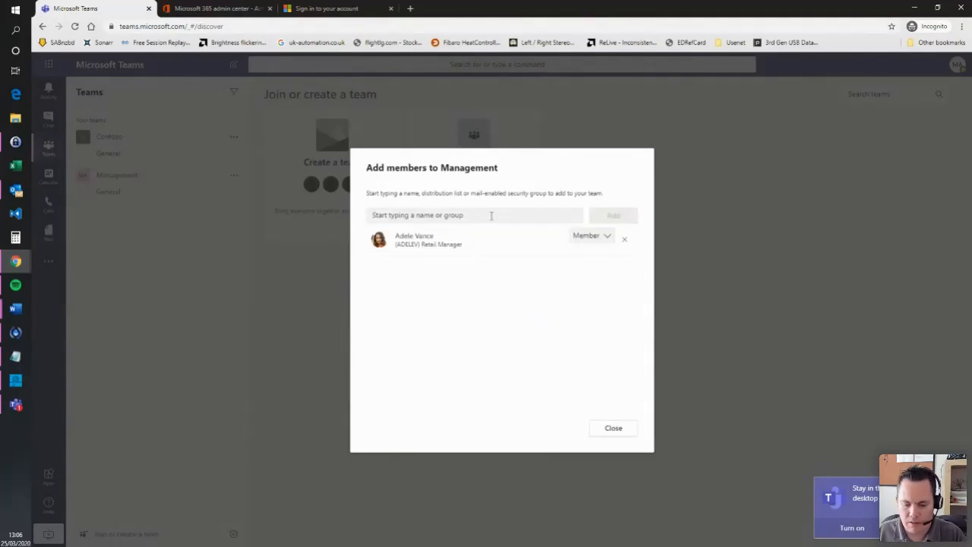
click(474, 216)
text(a)
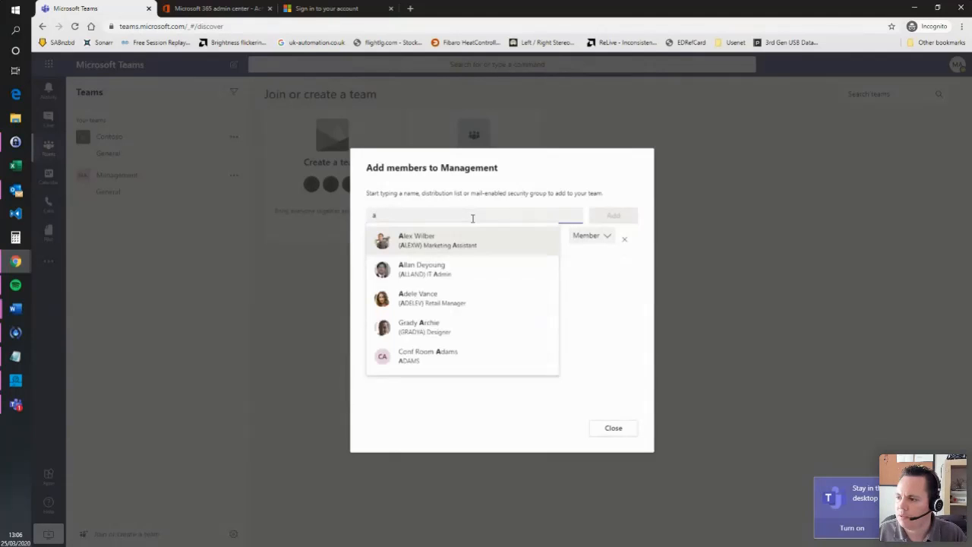
drag(456, 217, 304, 208)
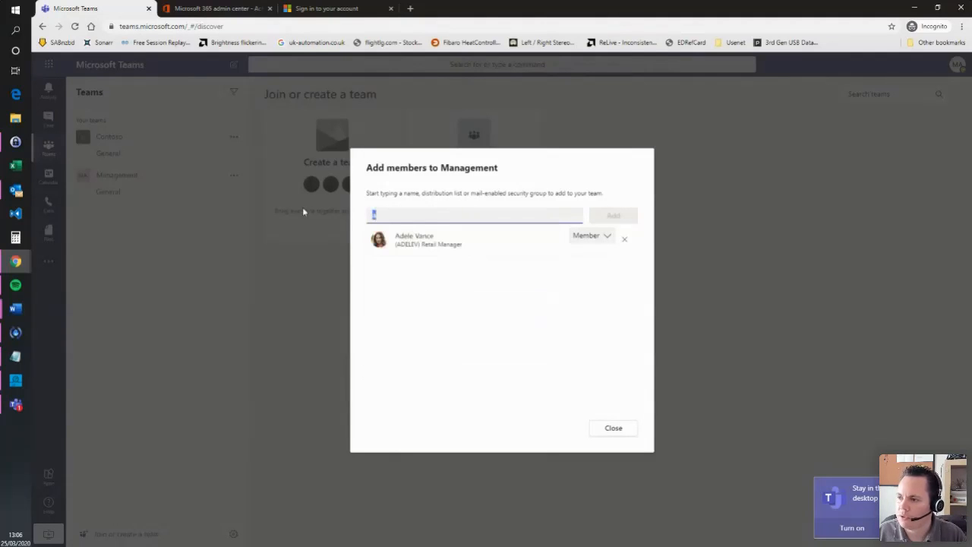
text(C)
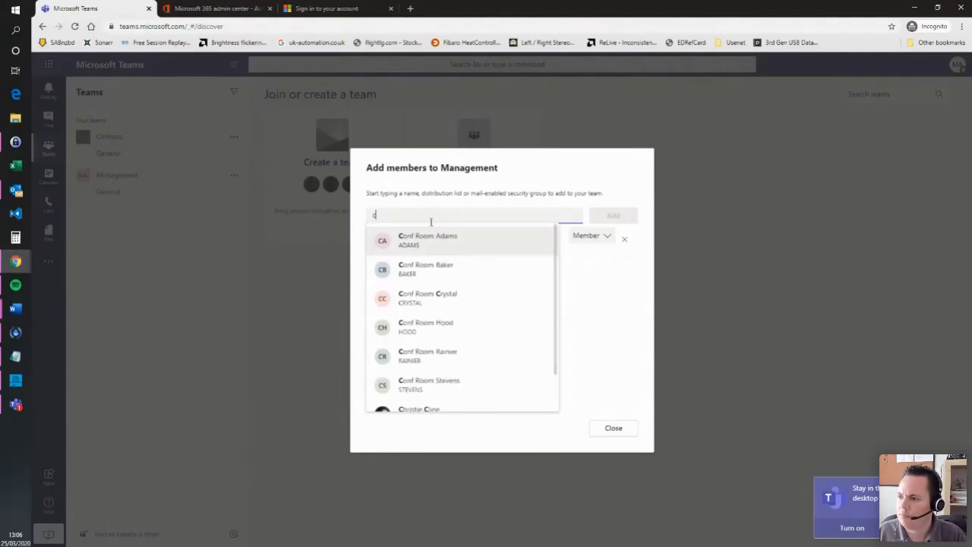
key(BackSpace)
text(b)
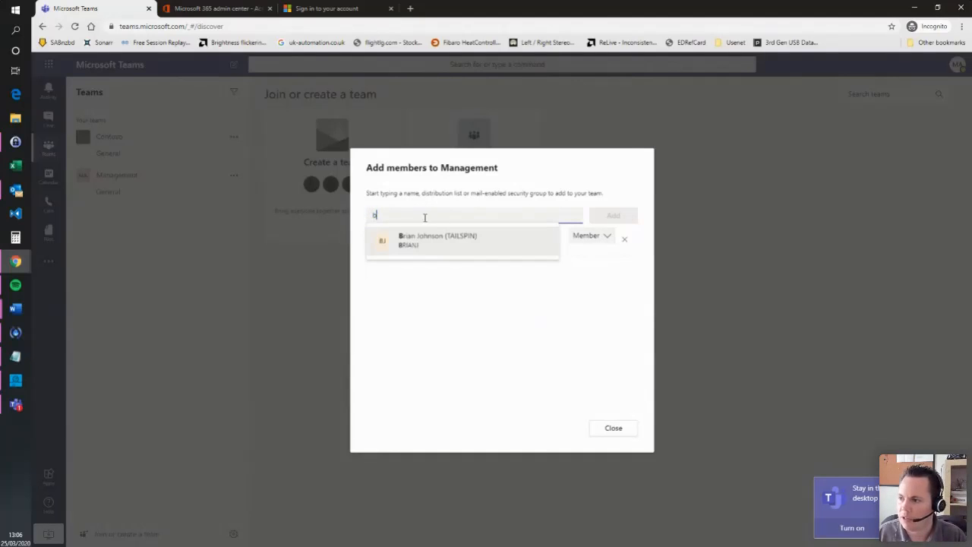
click(464, 249)
click(612, 217)
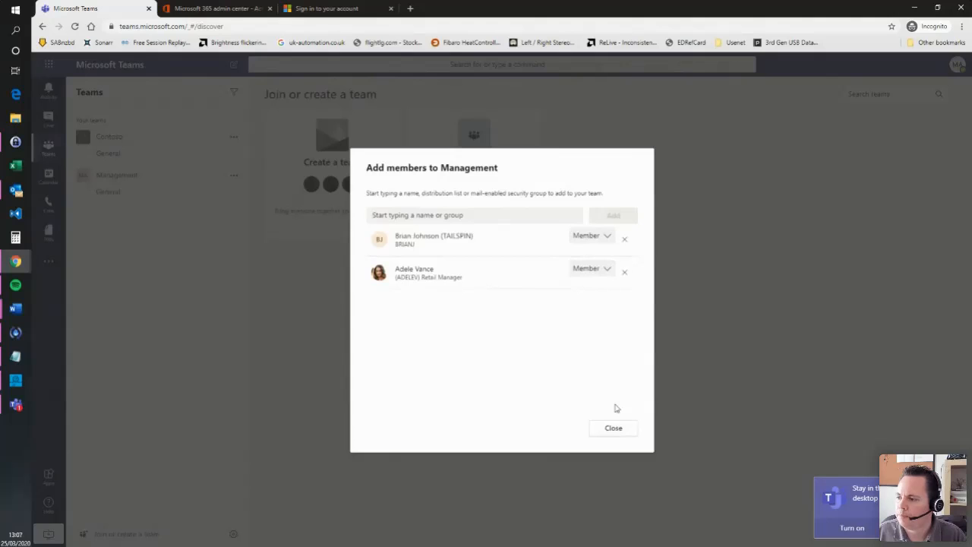
- Keep the retail manager as Member, add a third person found with 'ca', and close
click(596, 271)
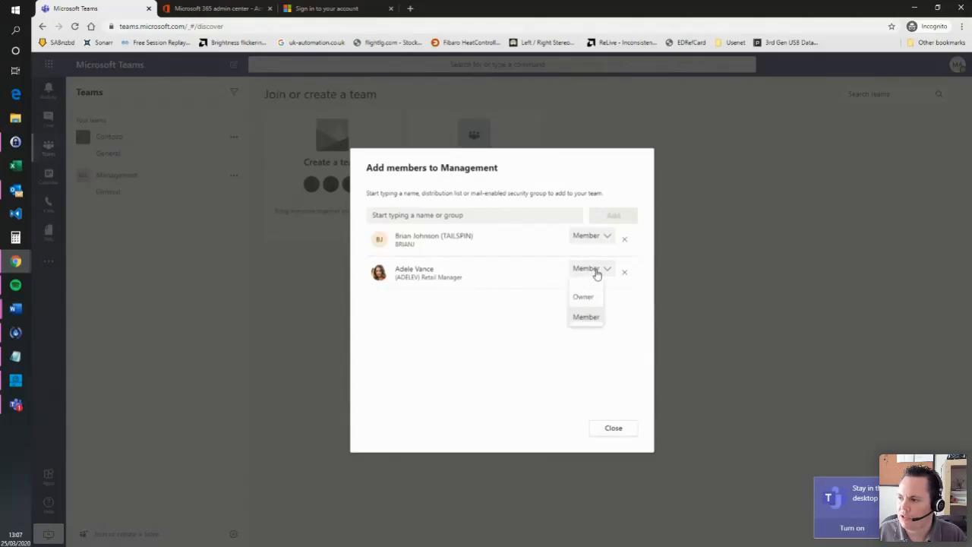
click(520, 326)
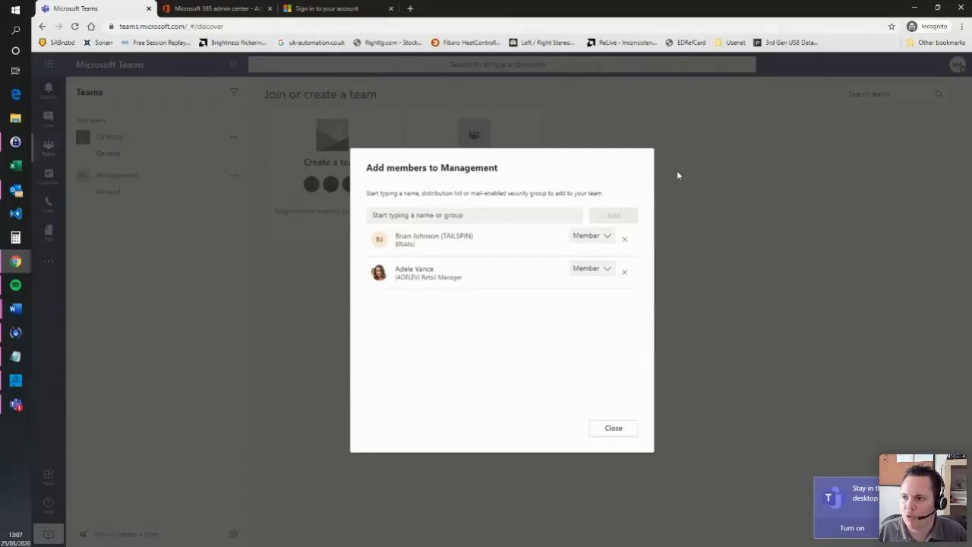
click(492, 216)
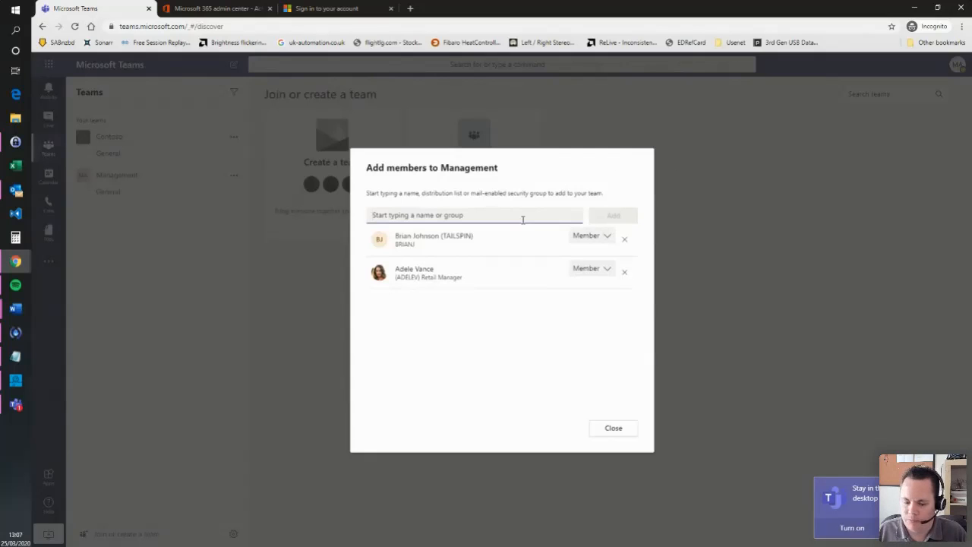
text(ca)
click(477, 241)
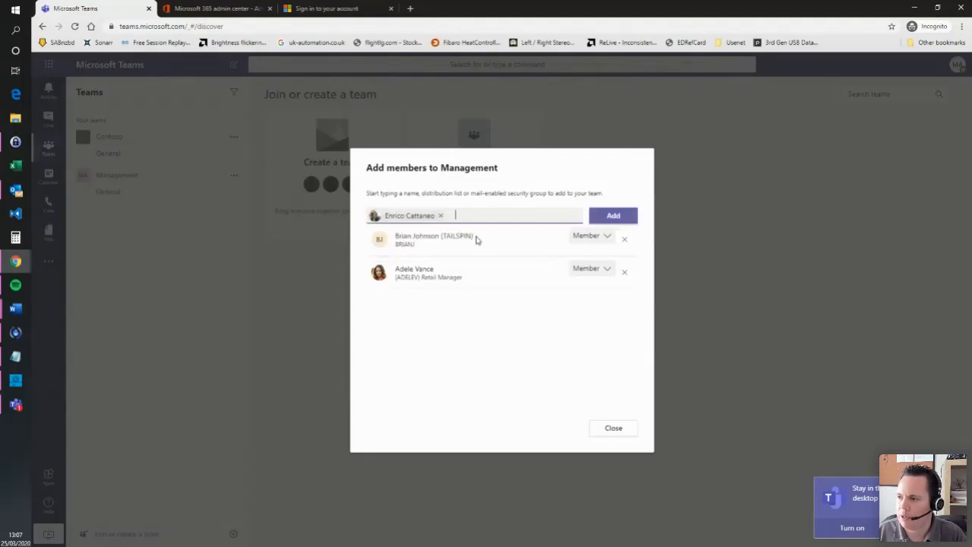
click(598, 219)
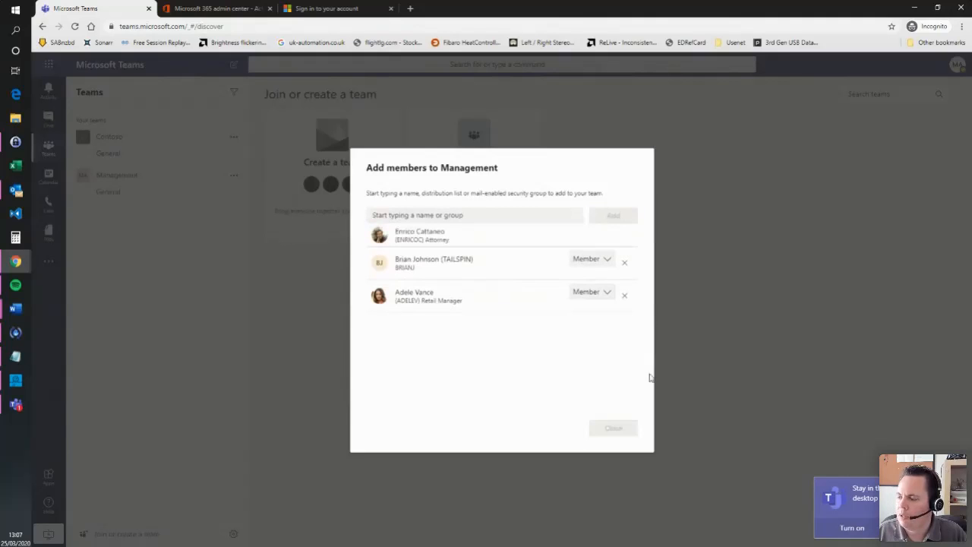
click(611, 429)
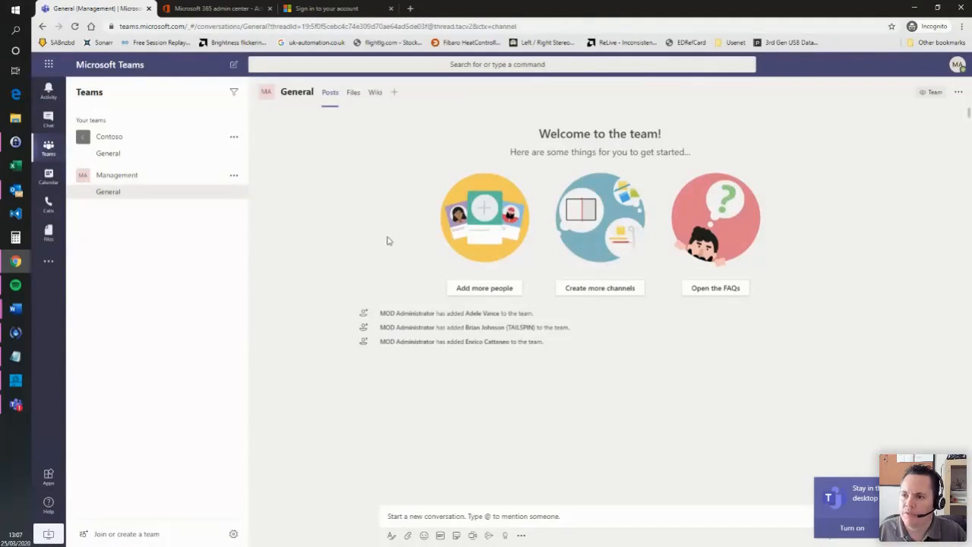
- Post 'Test' in the Management General channel
click(133, 180)
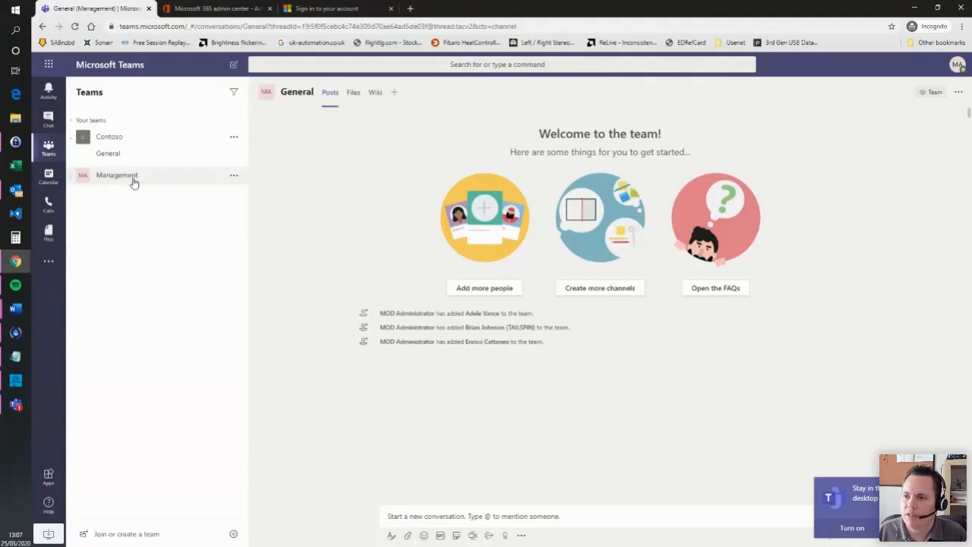
click(95, 183)
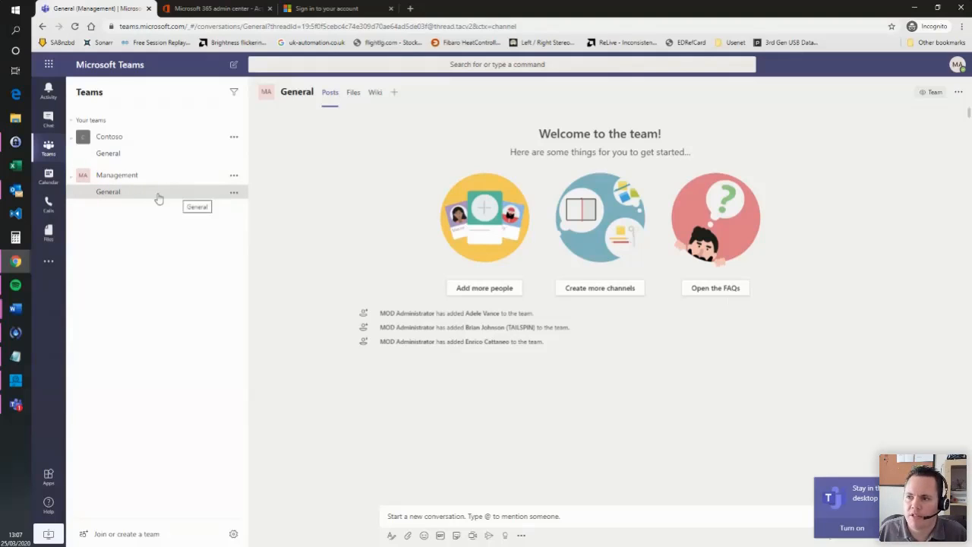
click(443, 515)
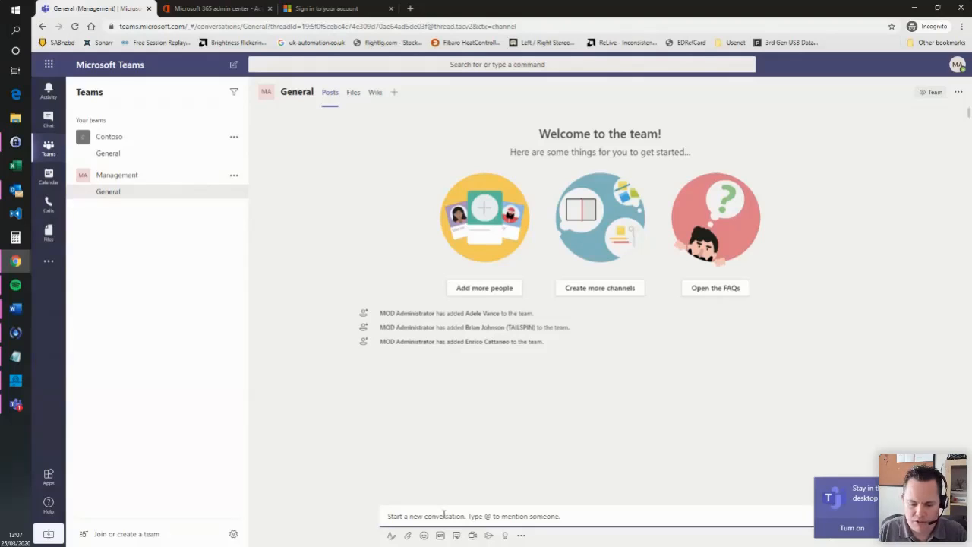
text(Test)
key(Return)
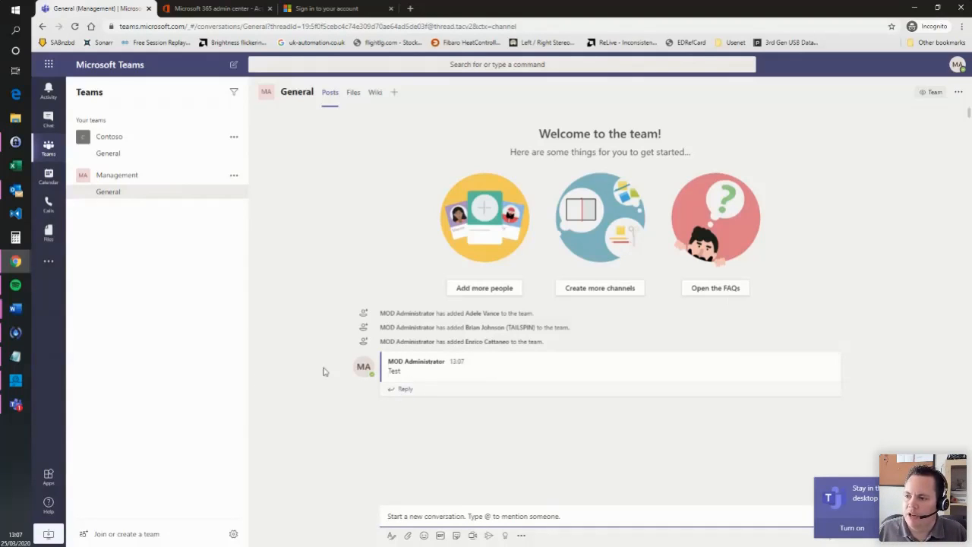
- Reply 'Reply' to the Test post and post 'Test 2' separately
click(406, 389)
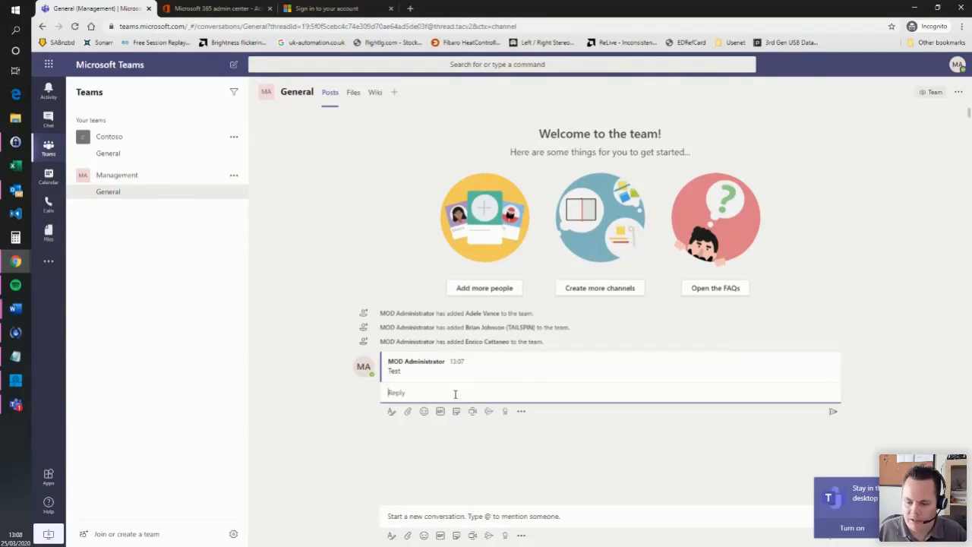
text(Reply)
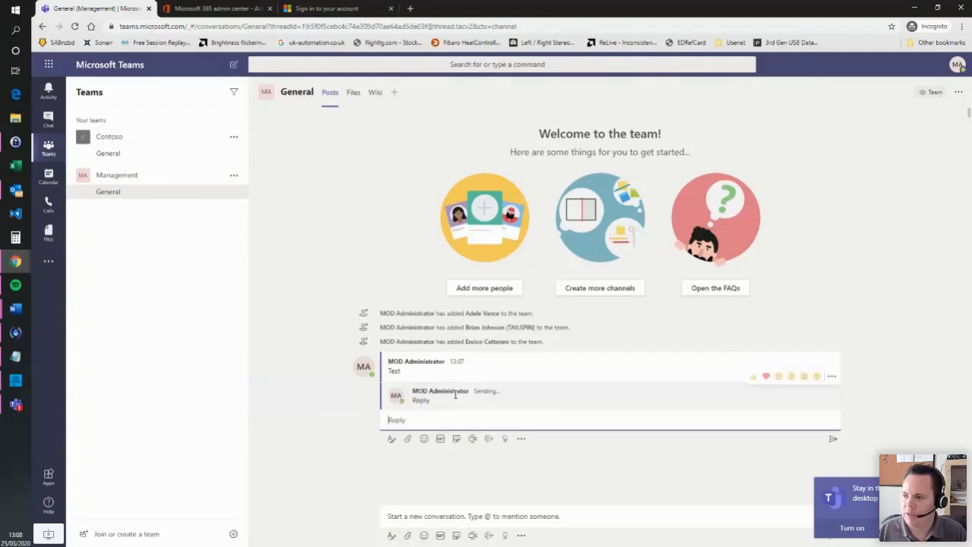
key(Return)
click(464, 521)
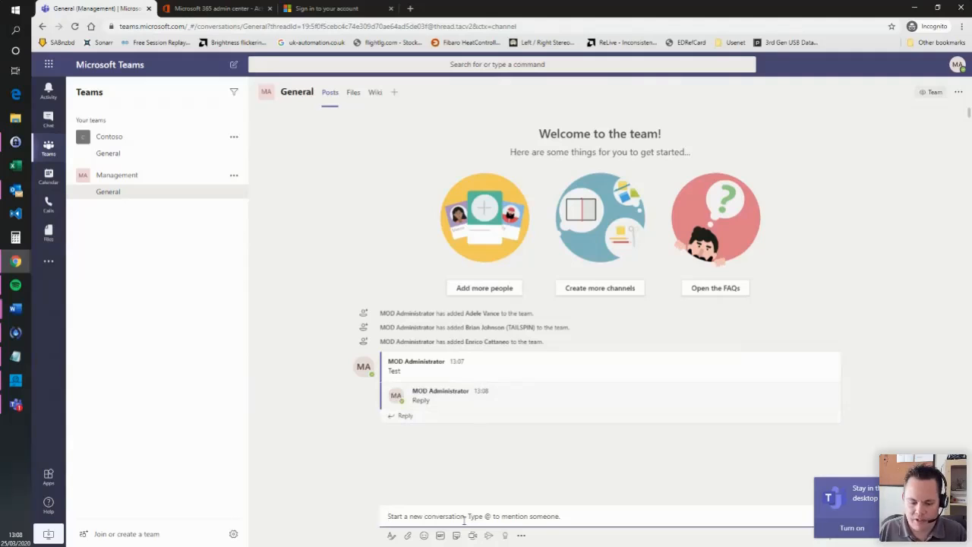
text(Test 2)
key(Return)
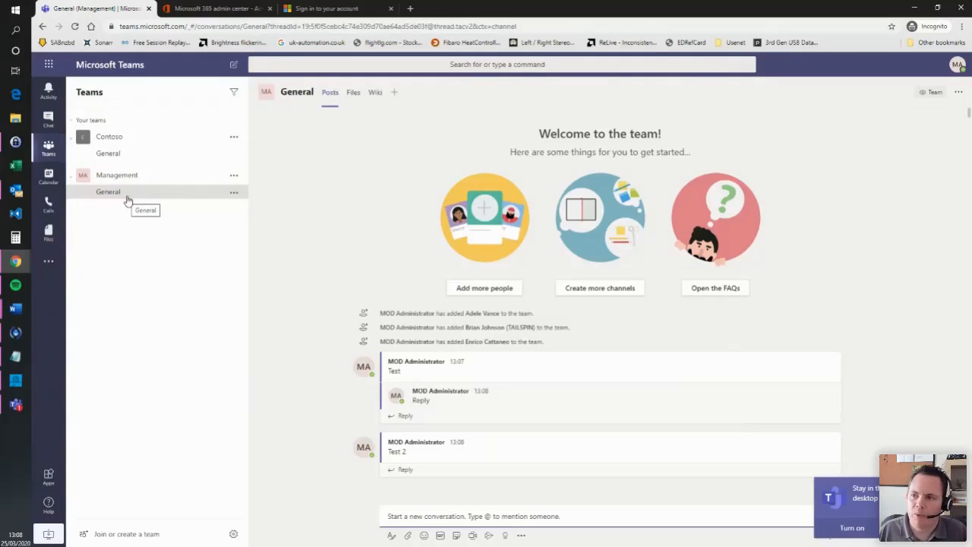
- Start a new Management channel named 'Policies' described 'Channel for policies'
click(234, 176)
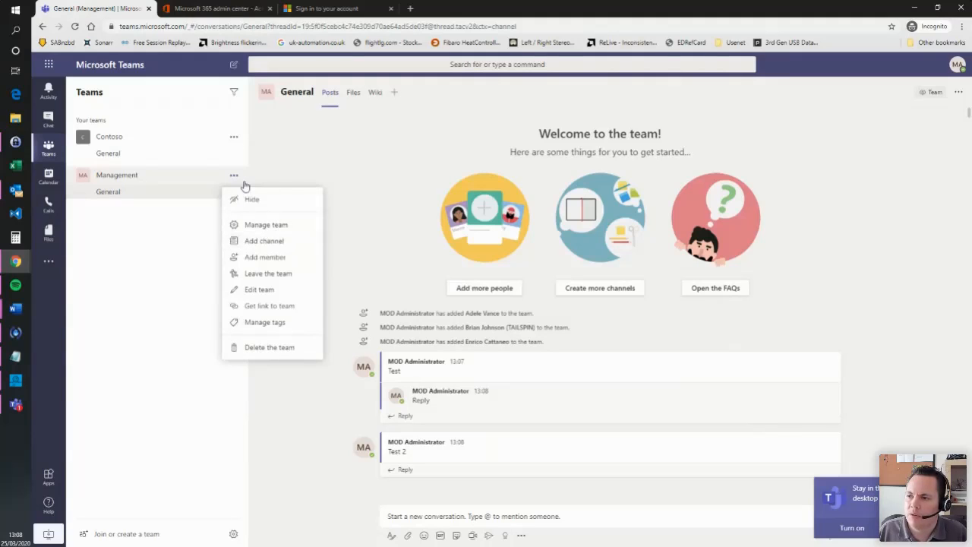
click(235, 179)
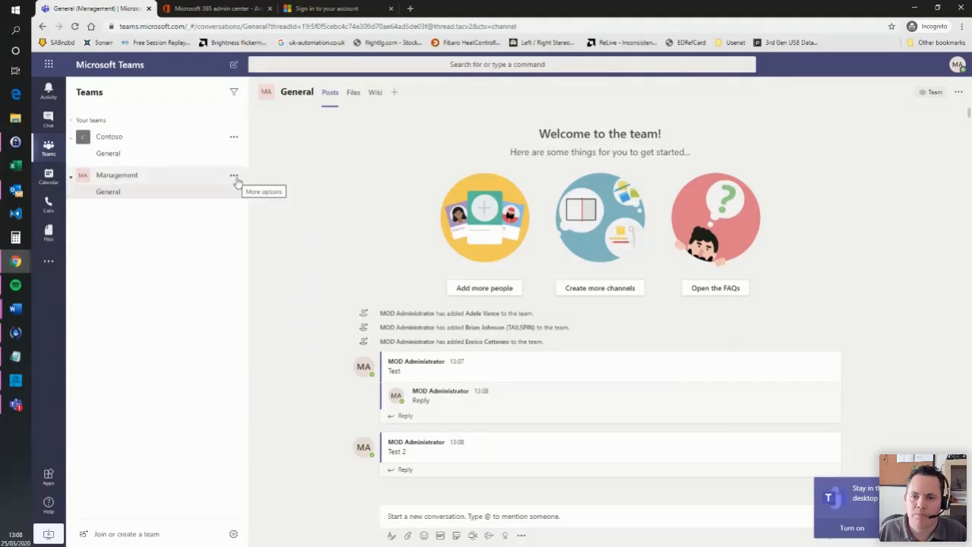
click(235, 177)
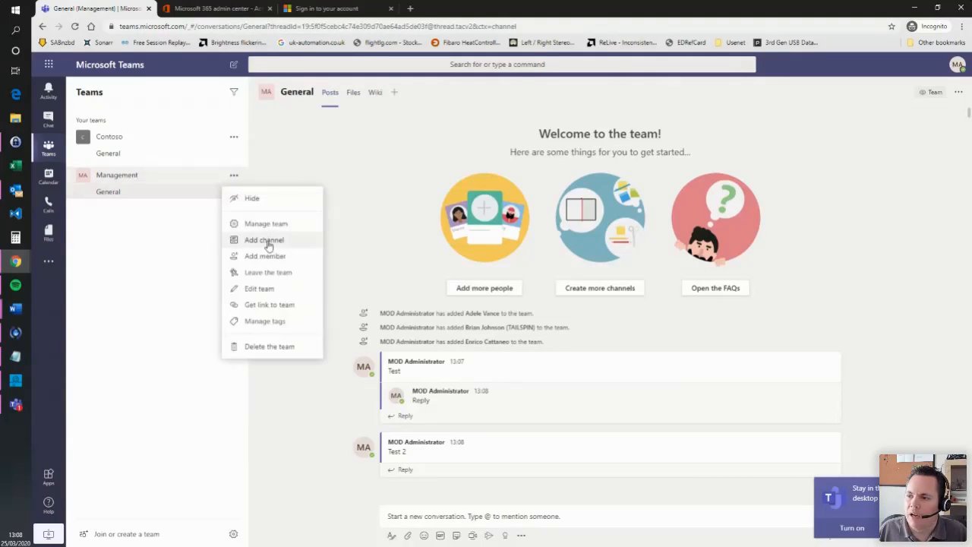
click(288, 243)
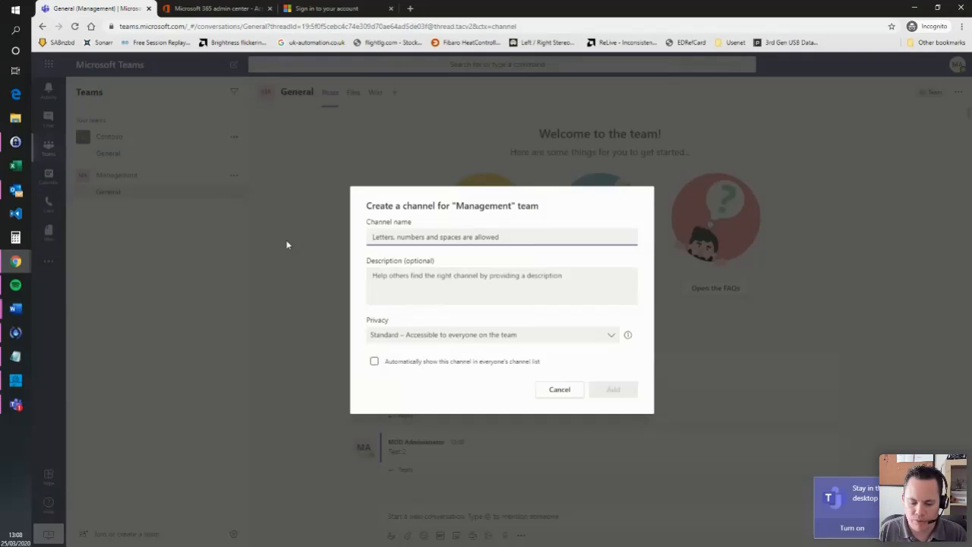
text(Policies)
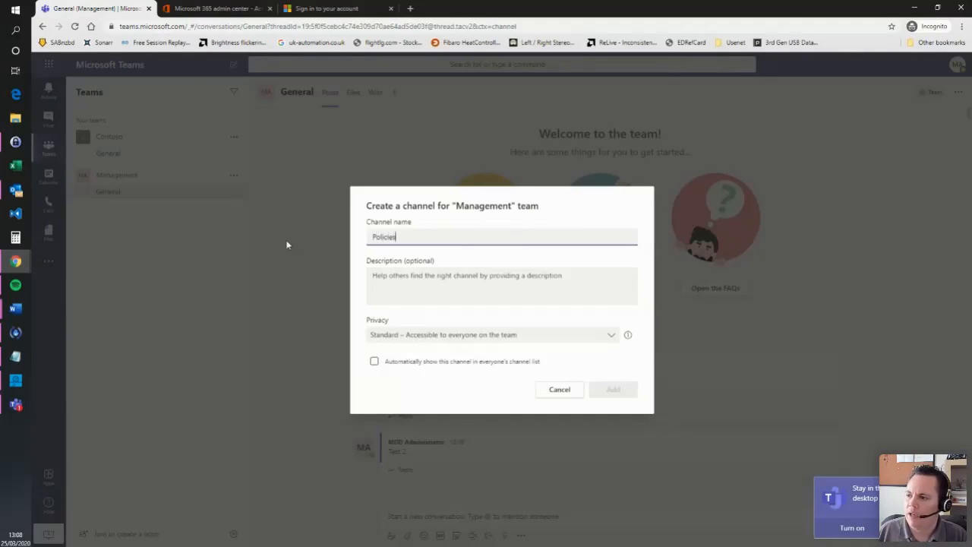
click(437, 288)
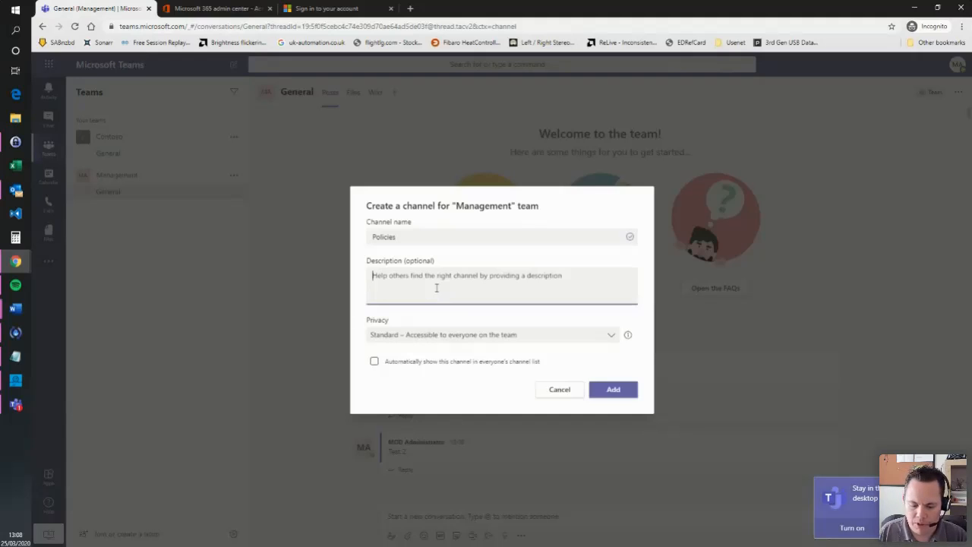
text(Channel for p)
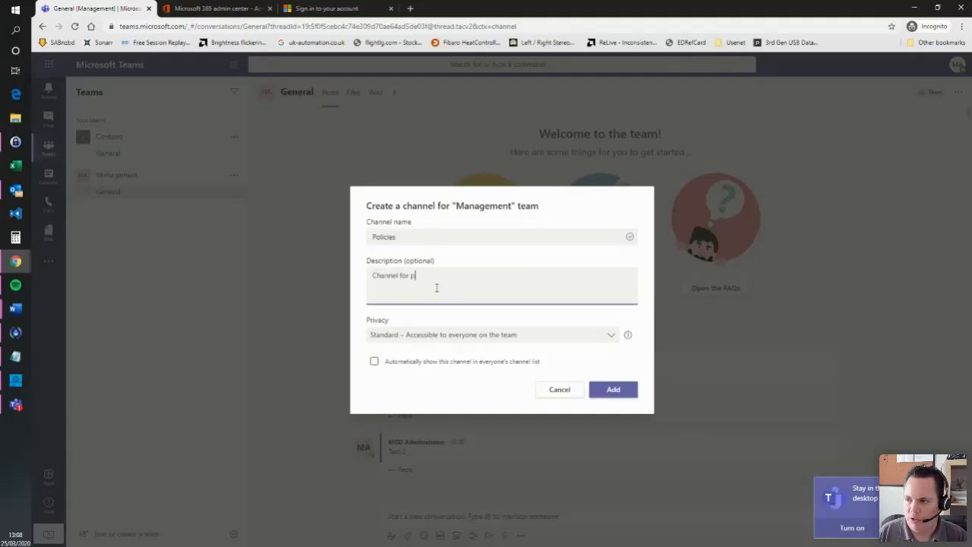
text(olicies)
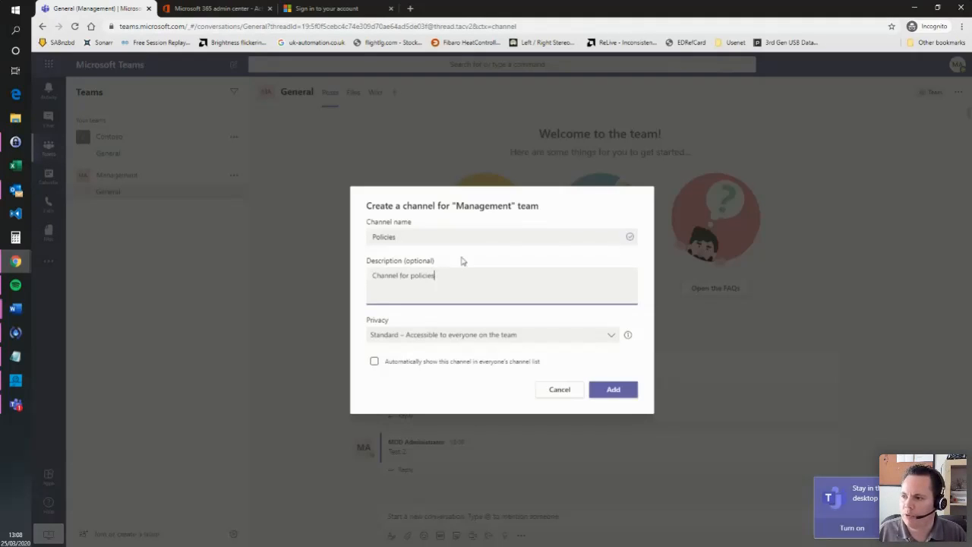
- Keep Standard privacy, auto-show it in everyone's channel list, and create the channel
click(537, 337)
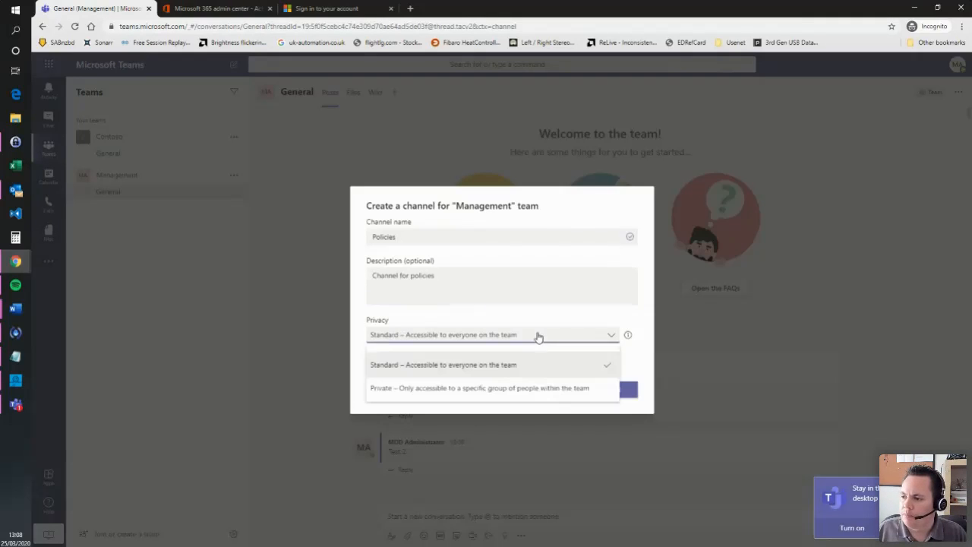
click(487, 320)
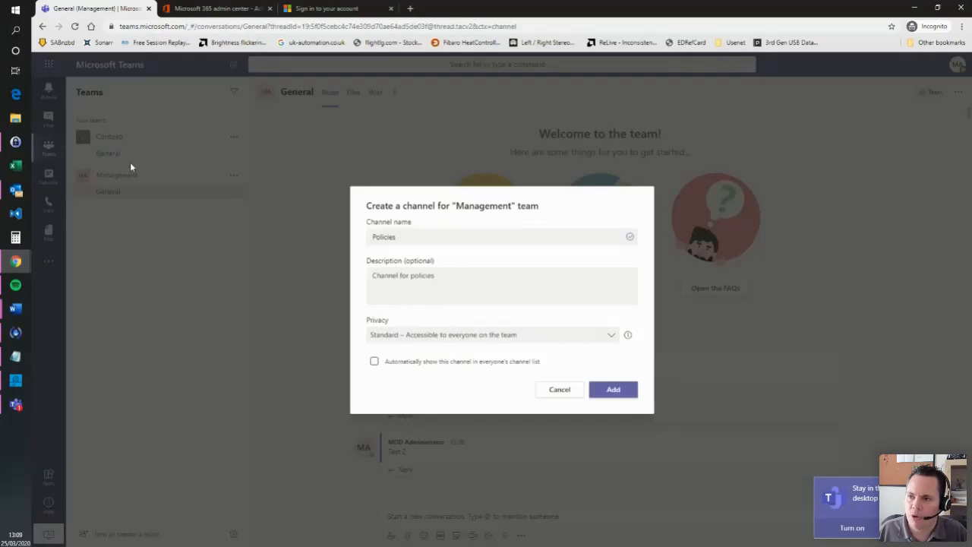
click(430, 334)
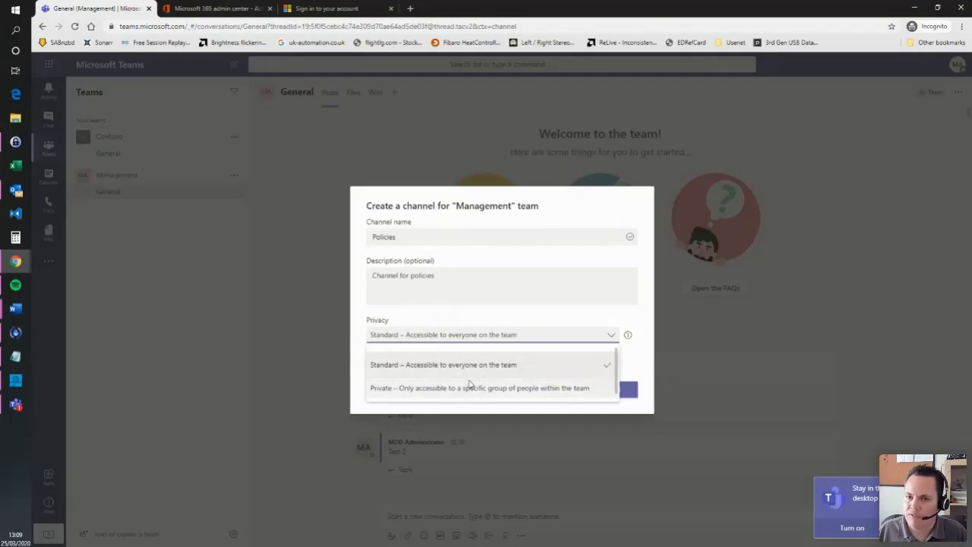
click(488, 326)
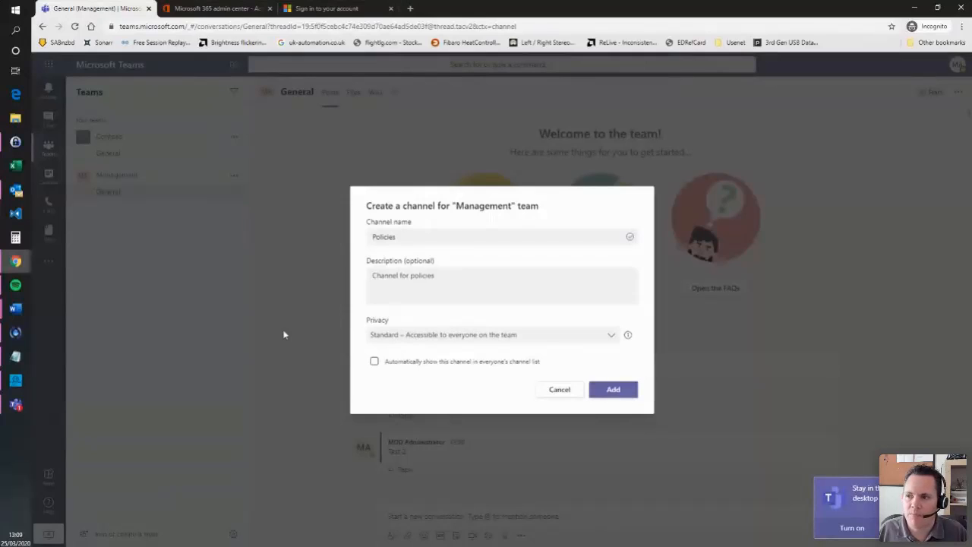
click(444, 364)
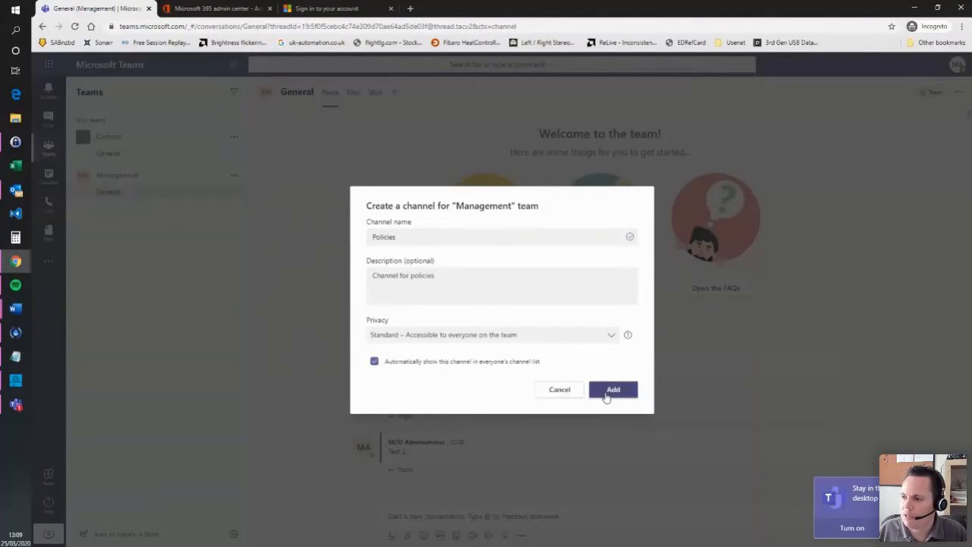
click(613, 391)
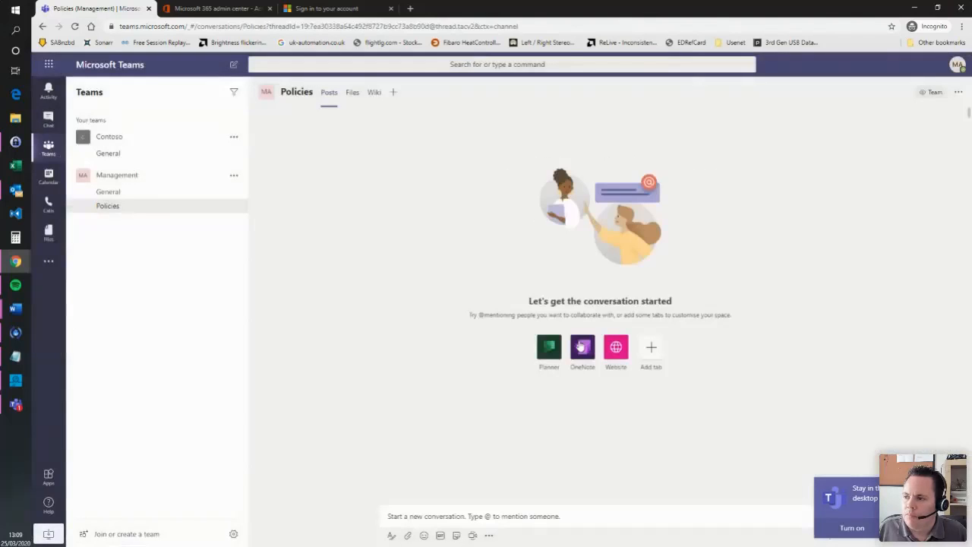
- Compare General and Policies channels, dismiss the desktop notifications prompt, and focus the Policies compose box
click(119, 191)
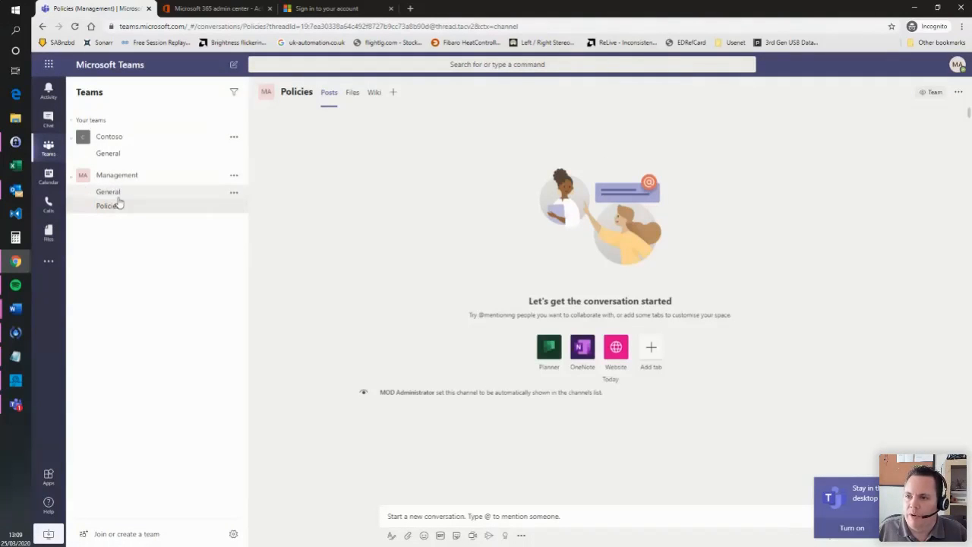
click(118, 205)
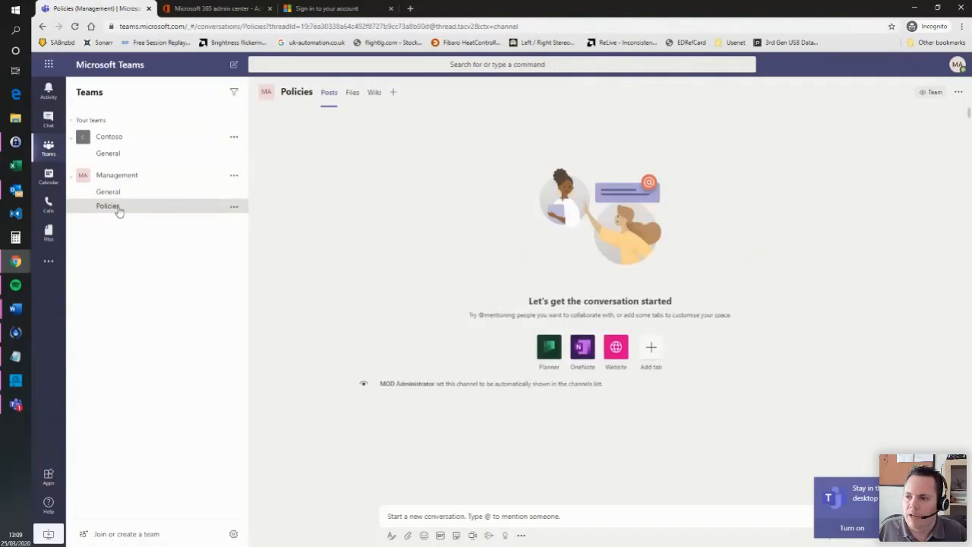
click(126, 196)
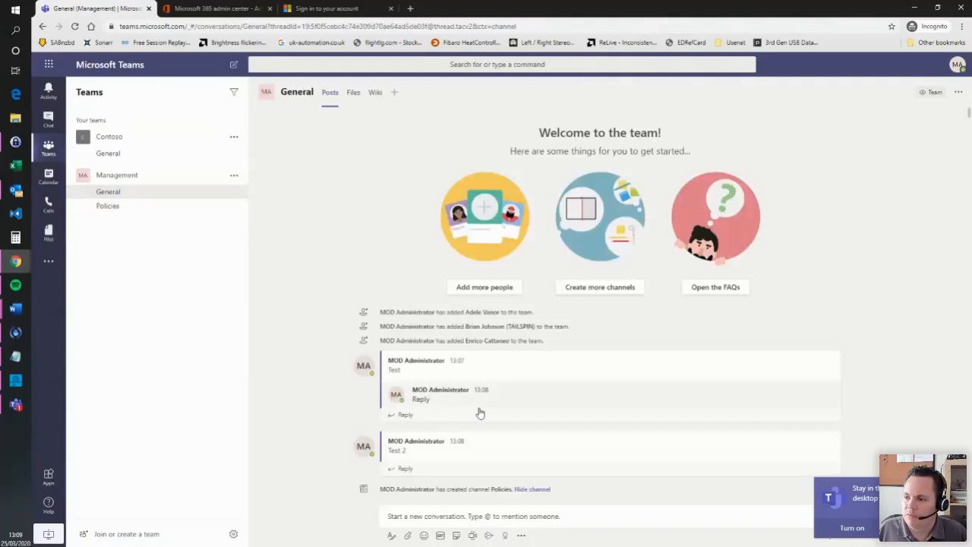
click(133, 206)
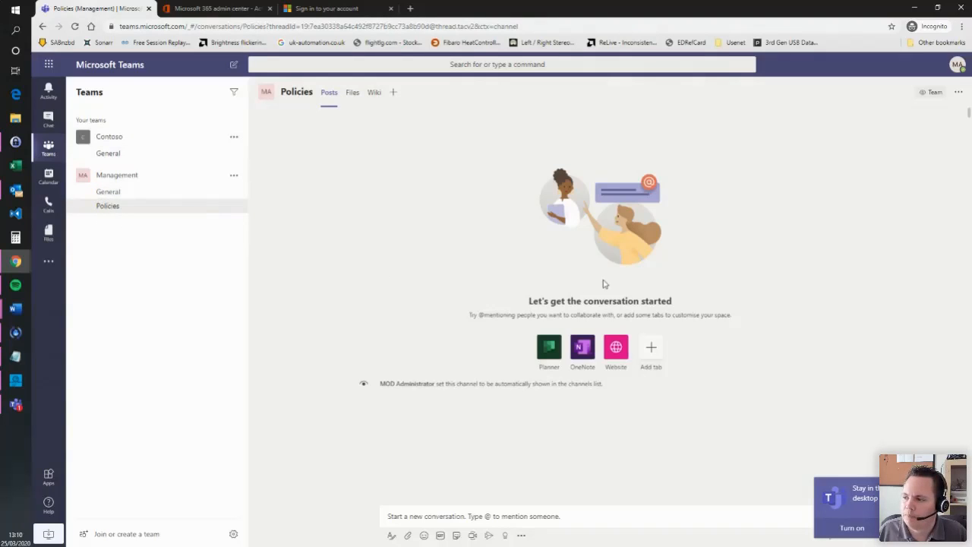
click(929, 534)
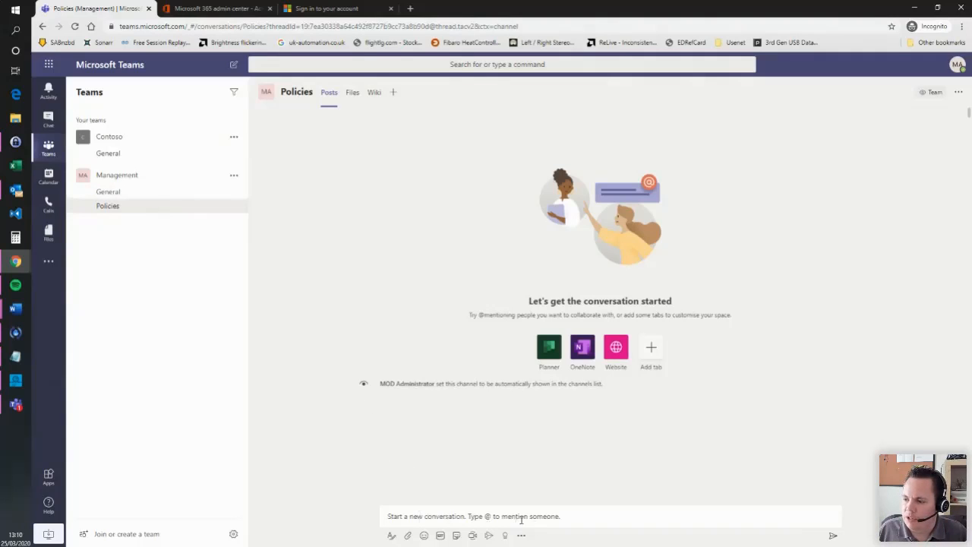
click(441, 517)
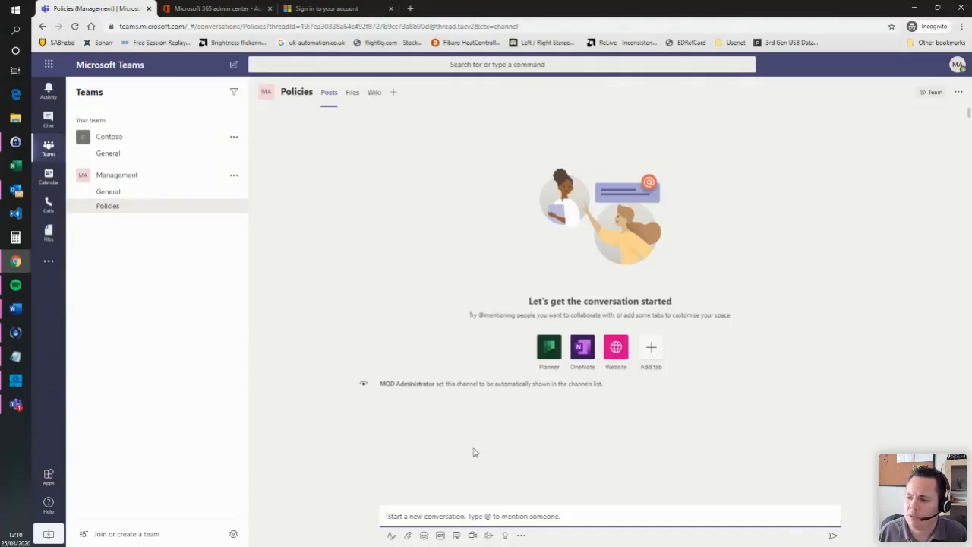
- Post 'Hi' mentioning a colleague in Policies, then check the Activity feed
text(@)
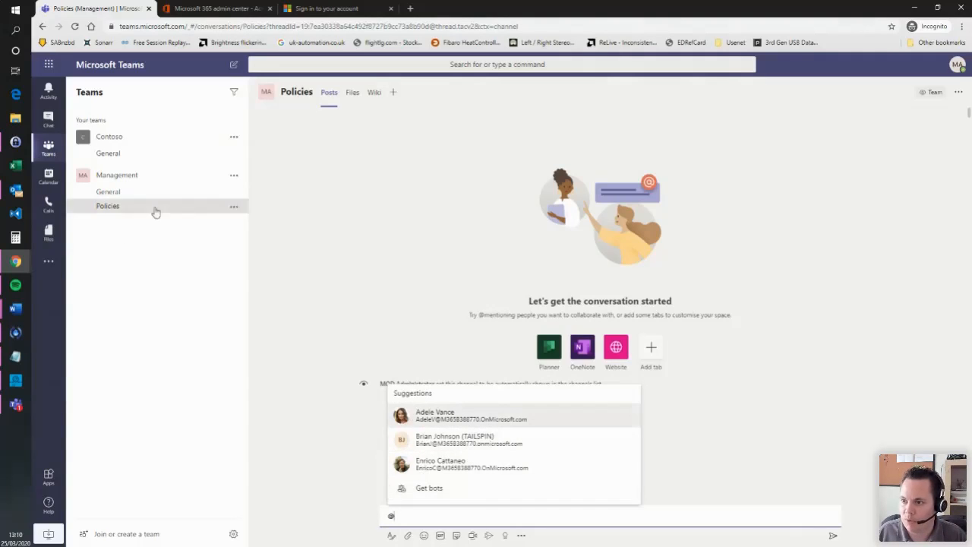
click(463, 423)
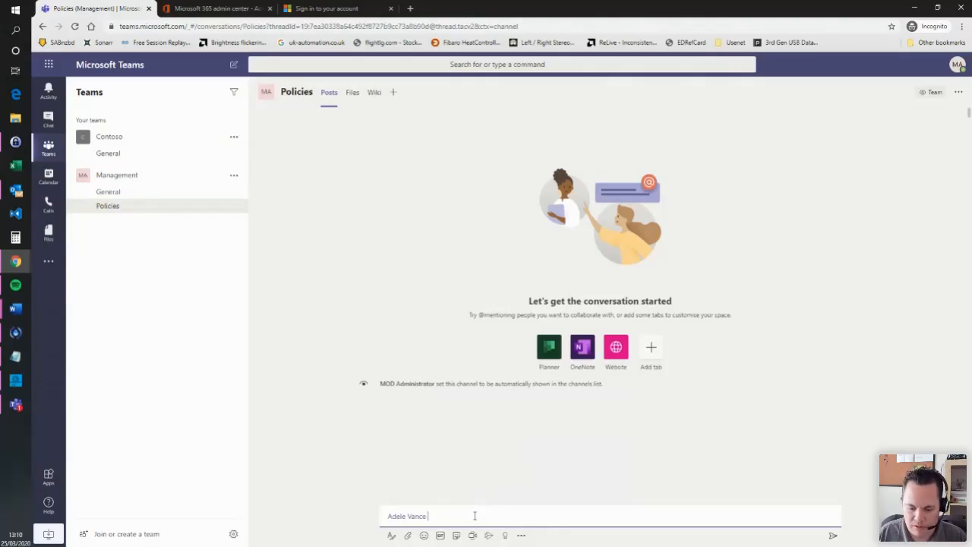
text(Hi)
key(Return)
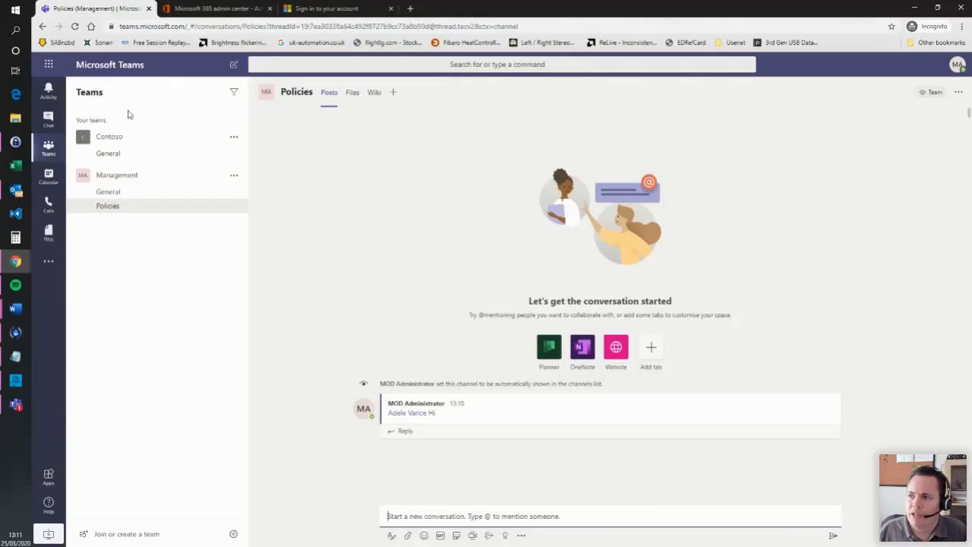
click(55, 101)
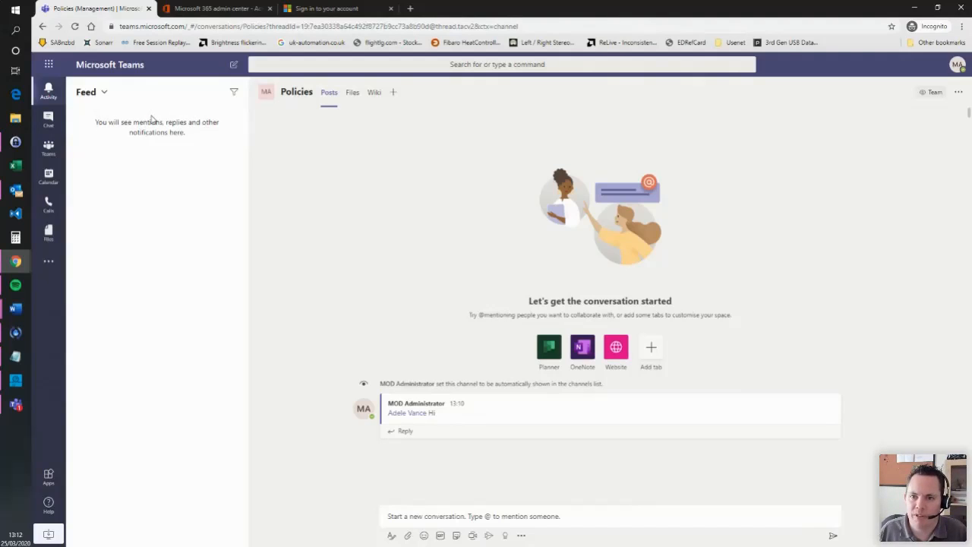
click(102, 95)
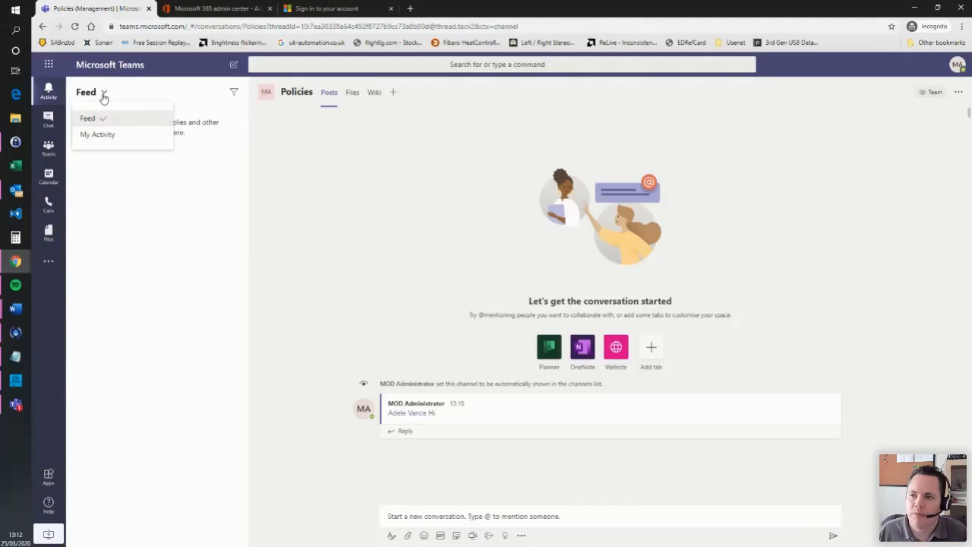
click(116, 136)
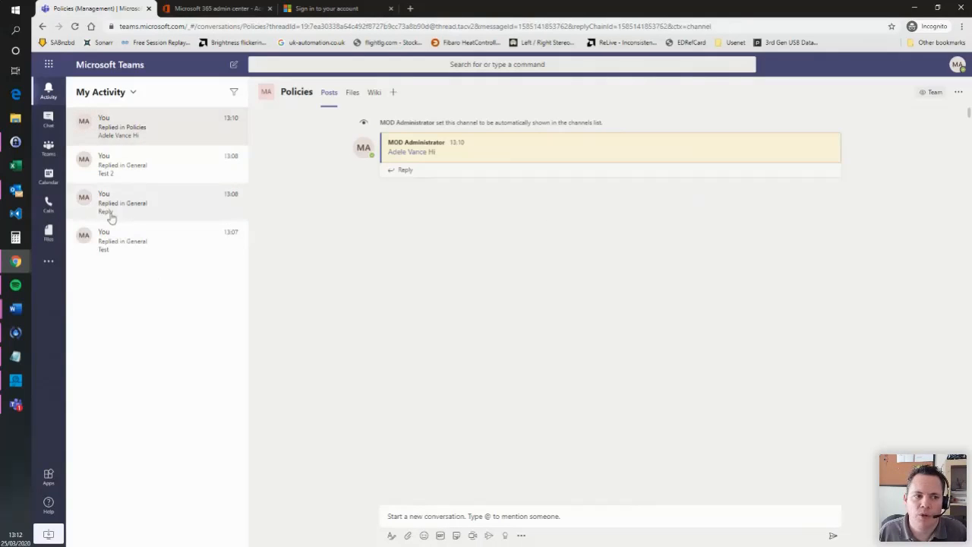
click(129, 93)
click(88, 119)
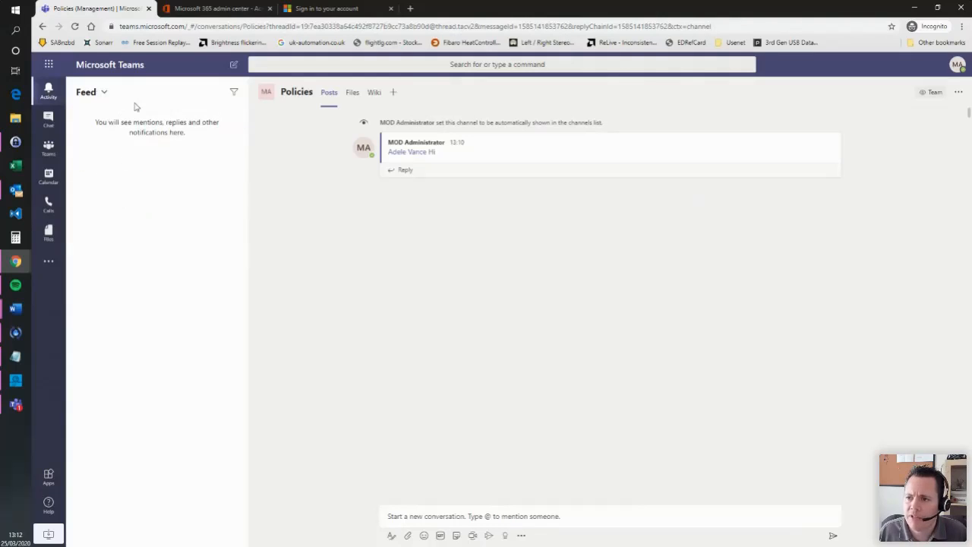
- Start a new chat, dismiss the read-receipts tip, and add two colleagues as recipients
click(48, 119)
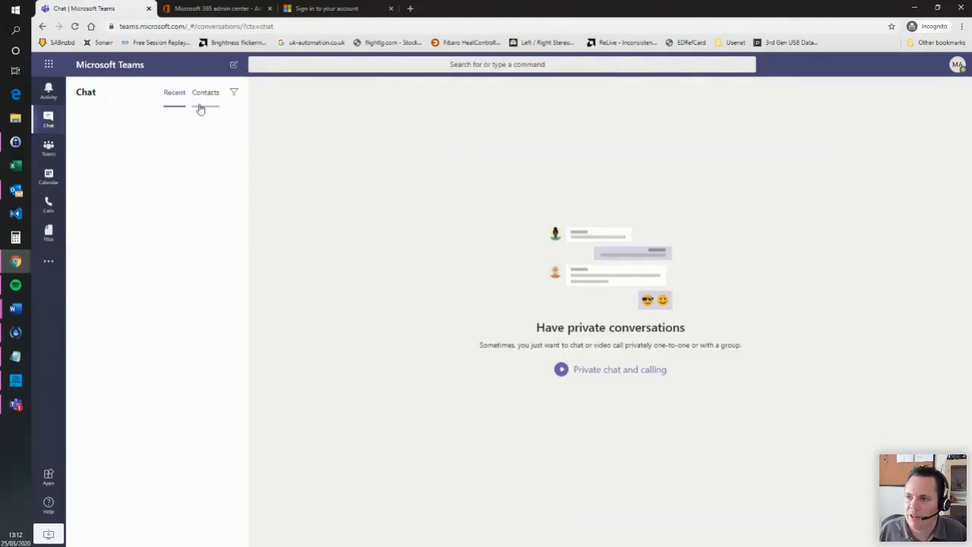
click(236, 67)
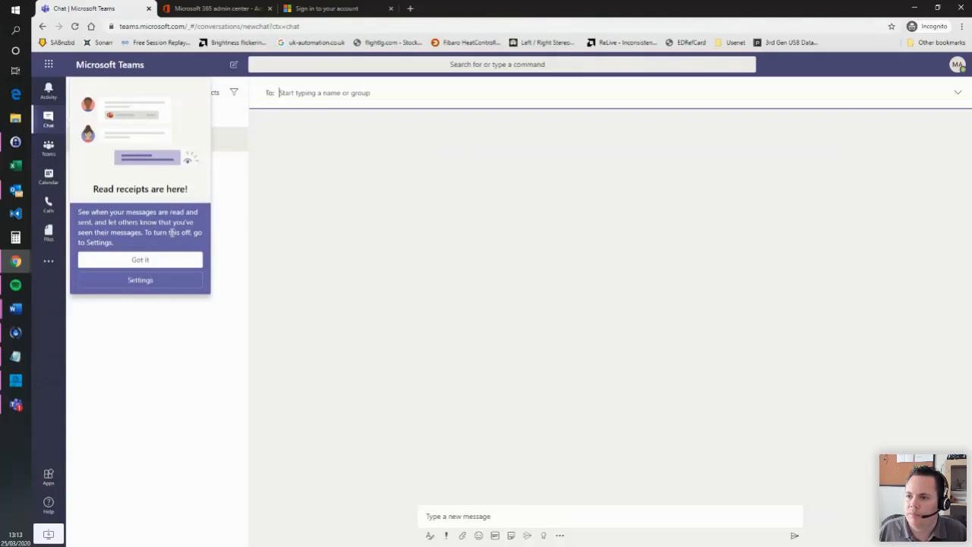
click(155, 263)
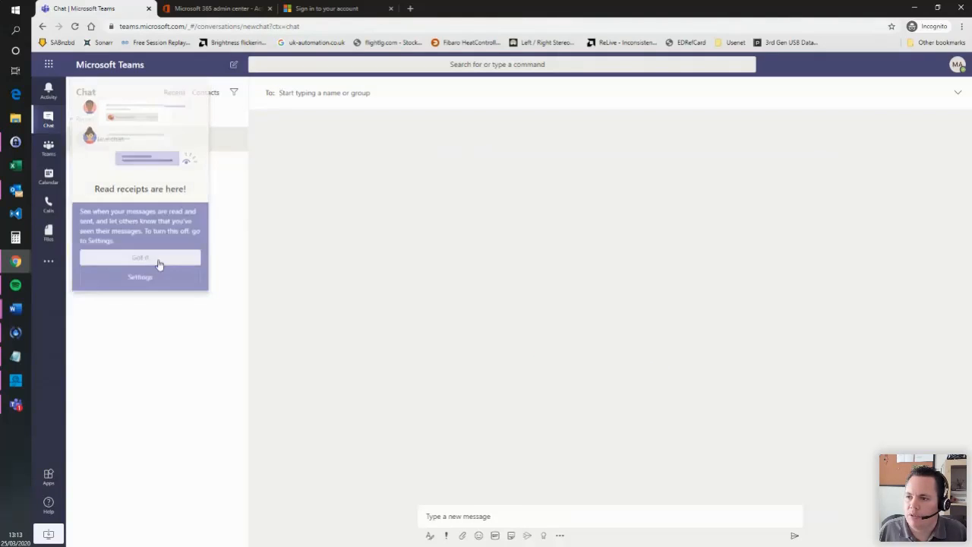
click(279, 92)
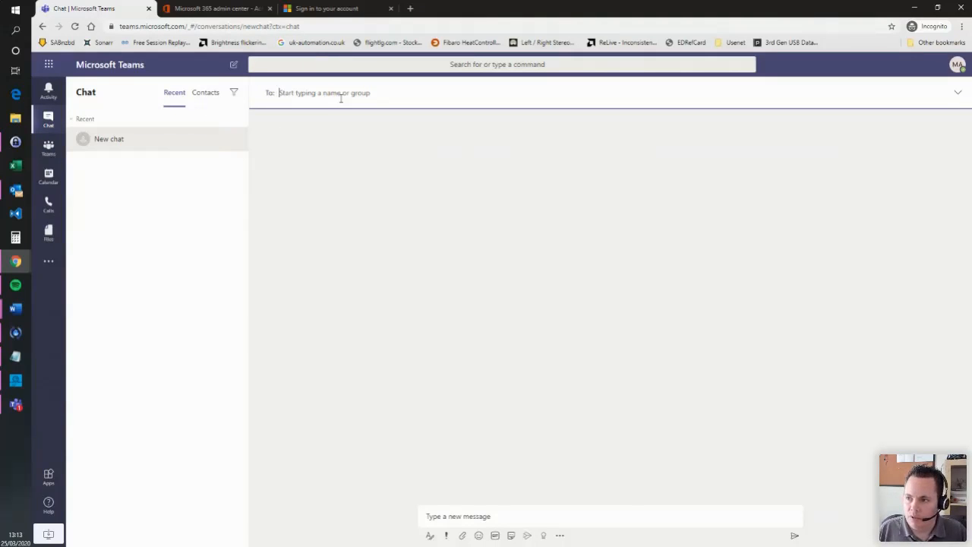
text(a)
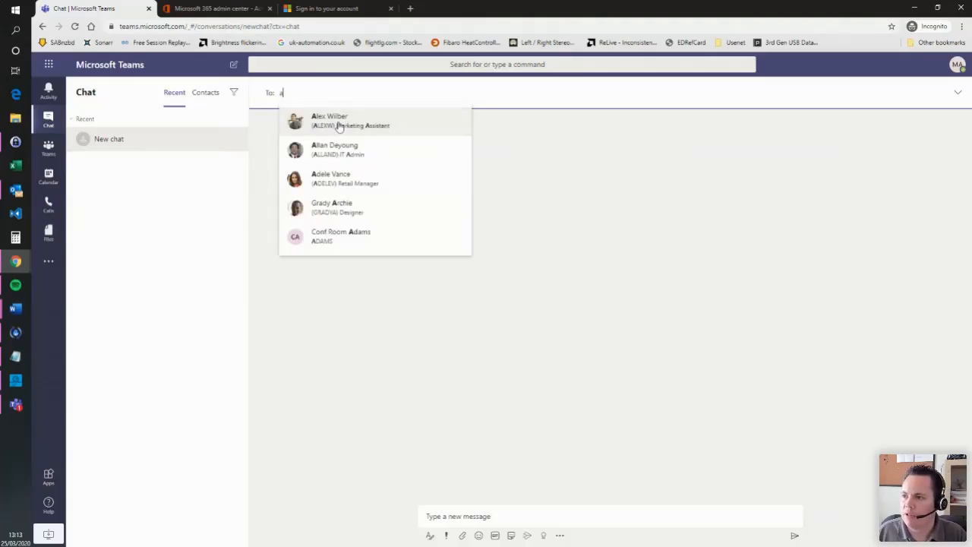
click(352, 129)
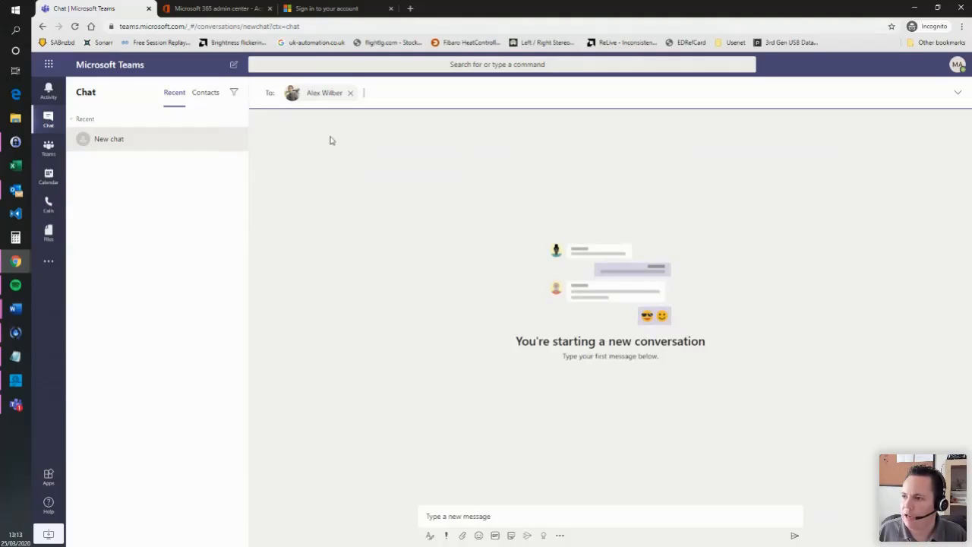
mouse_move(322, 100)
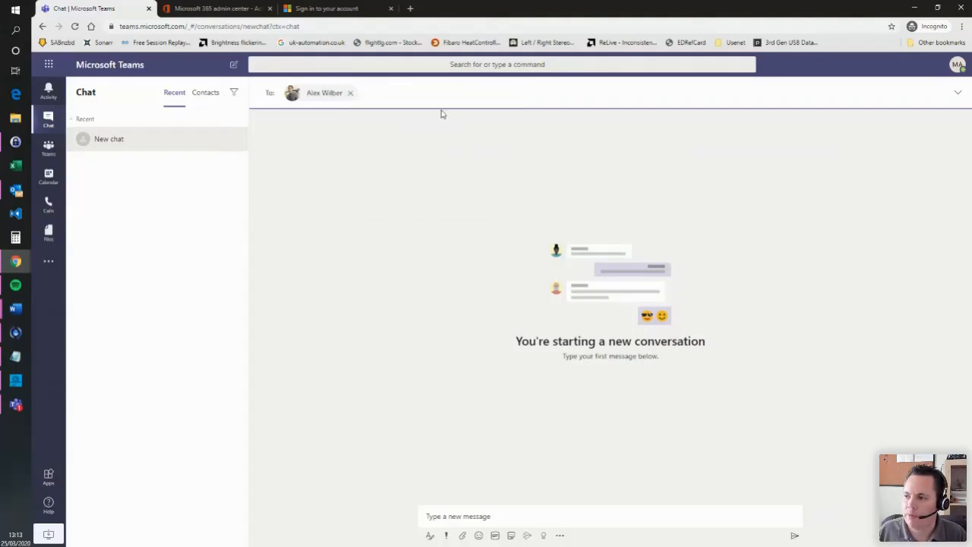
text(ca)
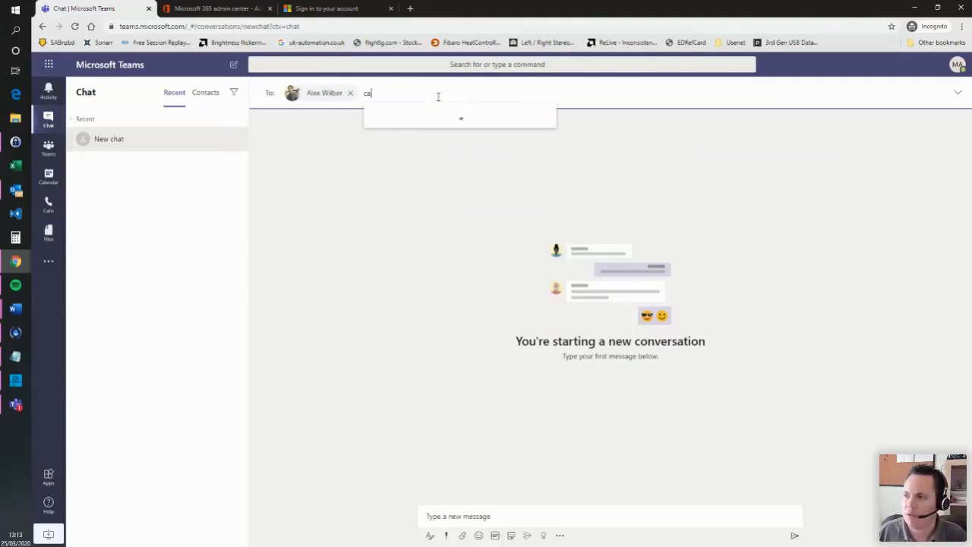
click(454, 120)
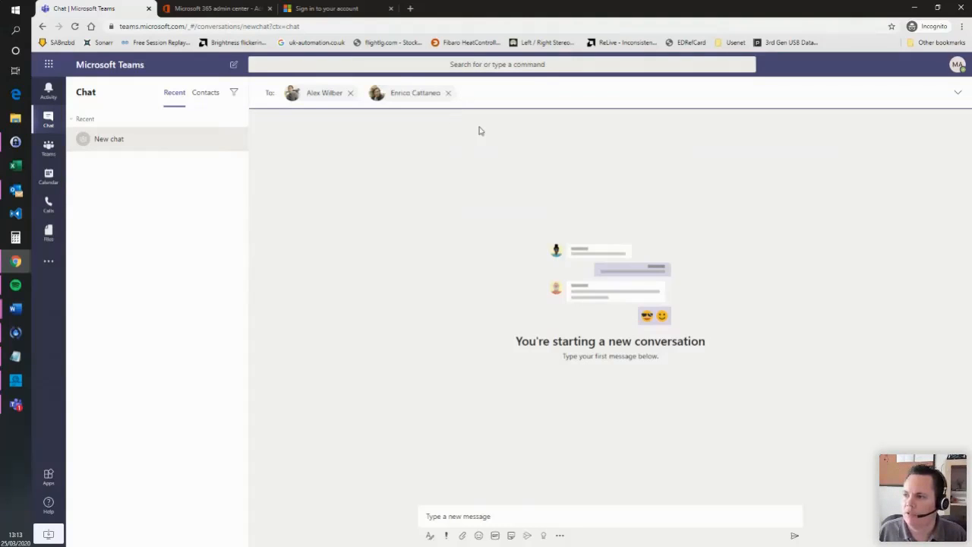
- Send the message 'Hi guys' in the new group chat
click(508, 514)
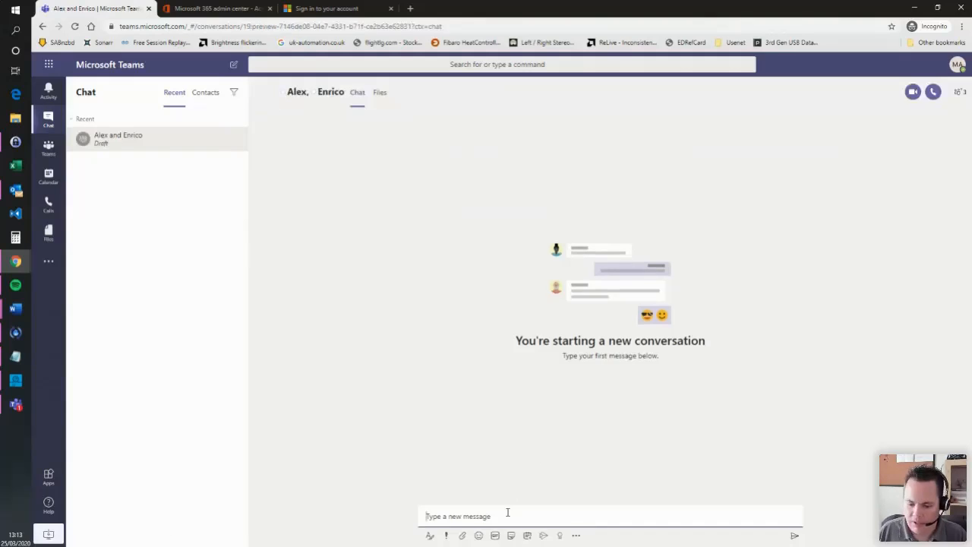
text(Hi guys)
key(Return)
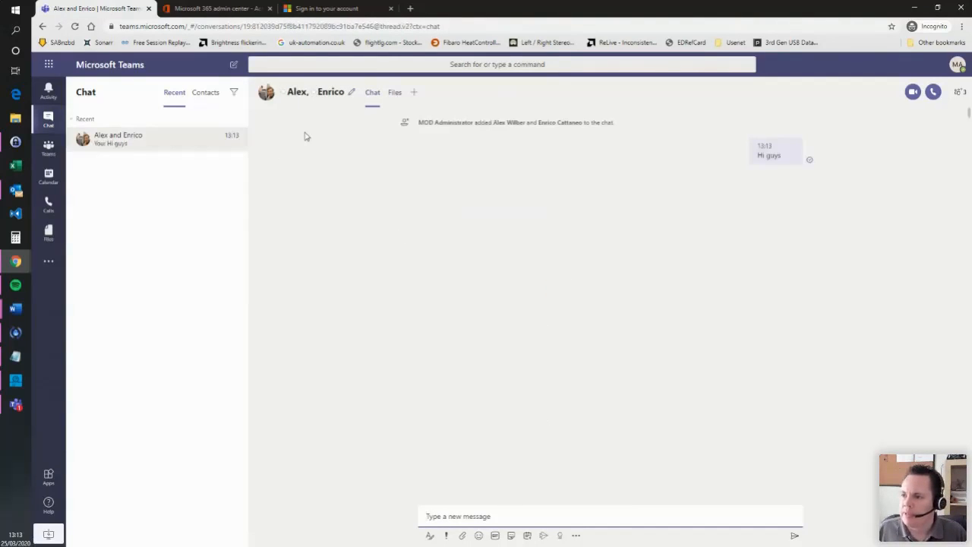
mouse_move(288, 92)
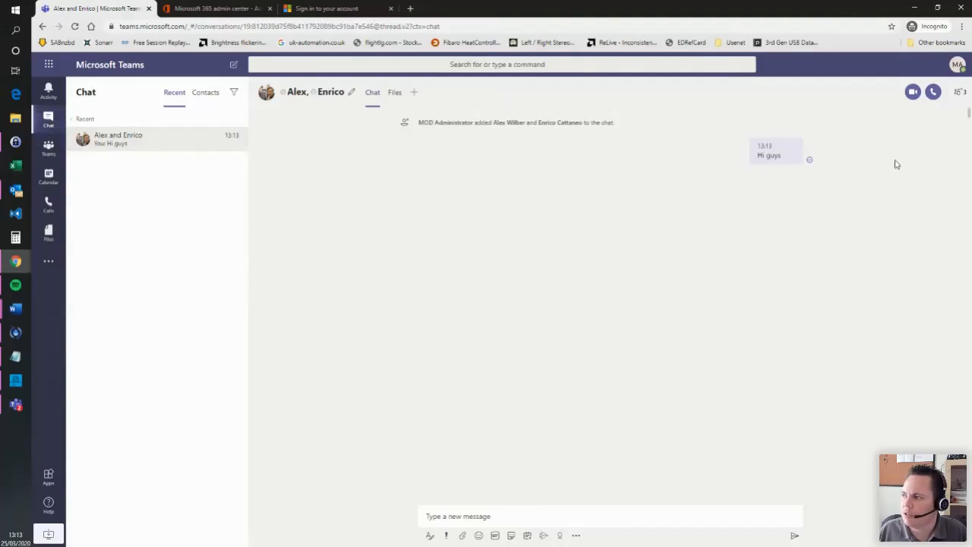
click(959, 97)
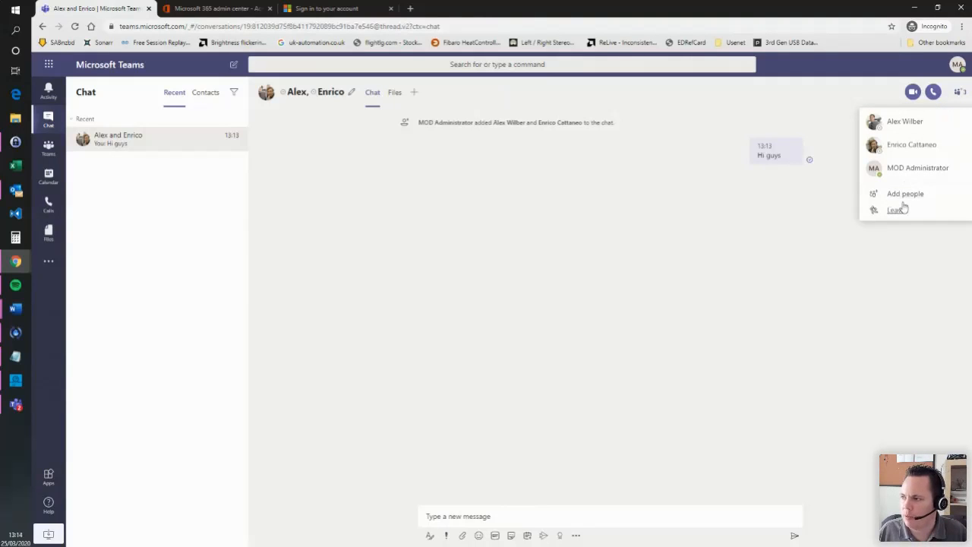
click(537, 107)
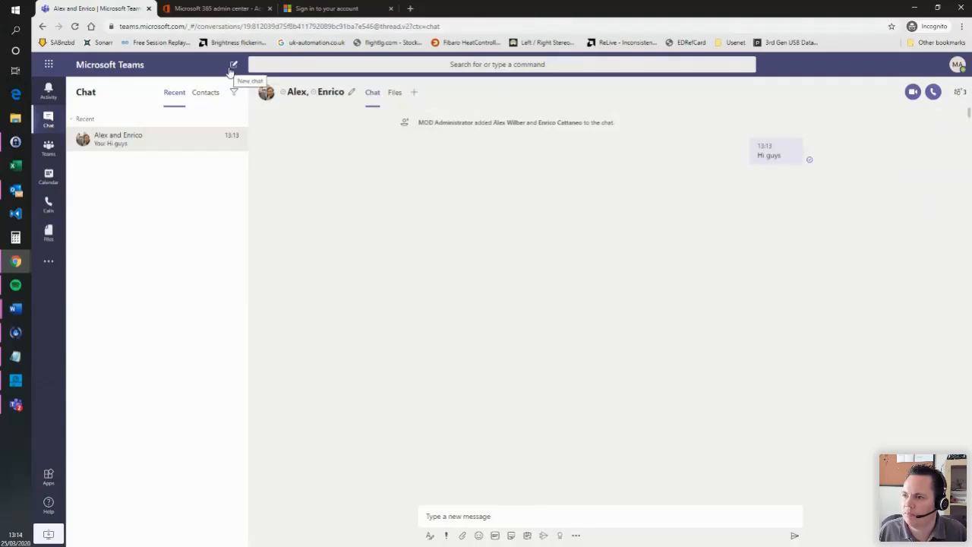
click(962, 93)
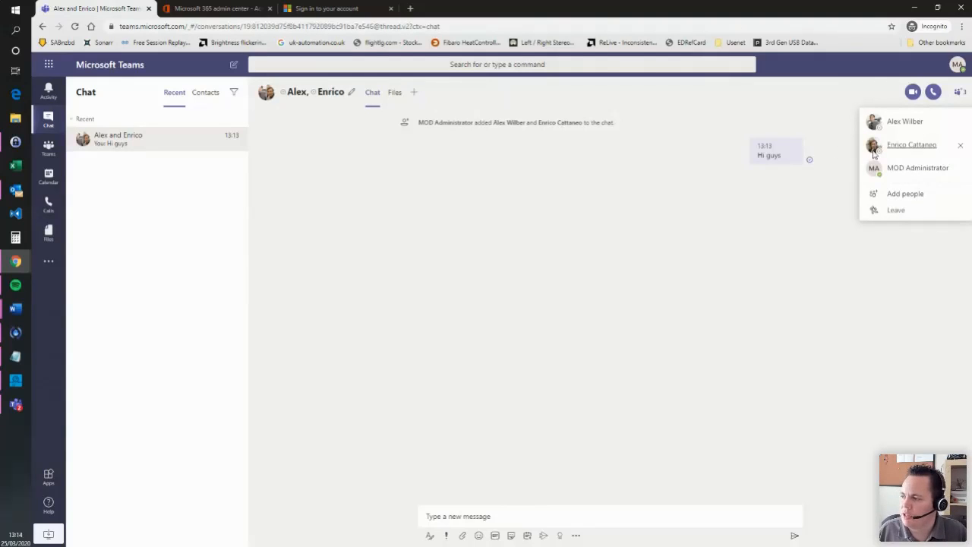
click(501, 225)
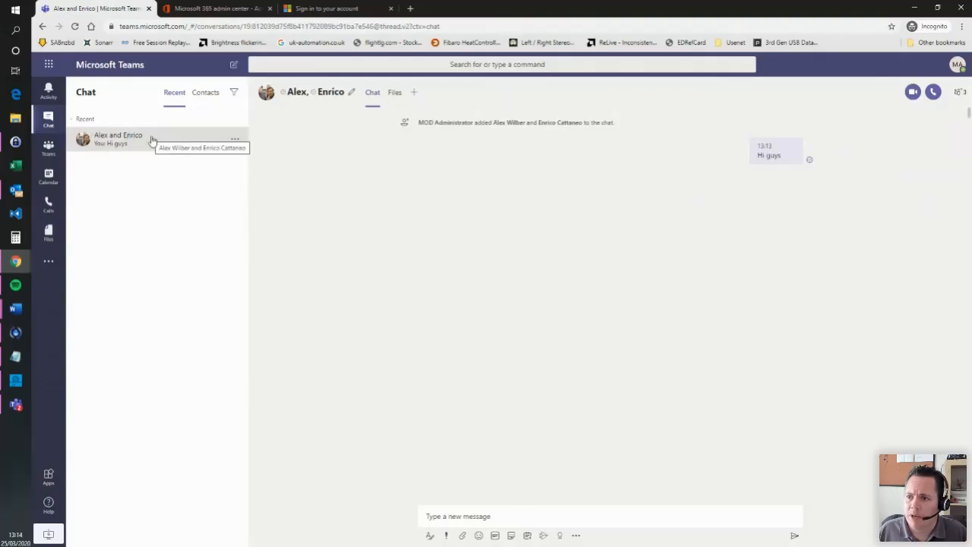
- Start a one-to-one chat with a colleague, send 'Hi', then check the group chat and return
click(290, 68)
click(233, 64)
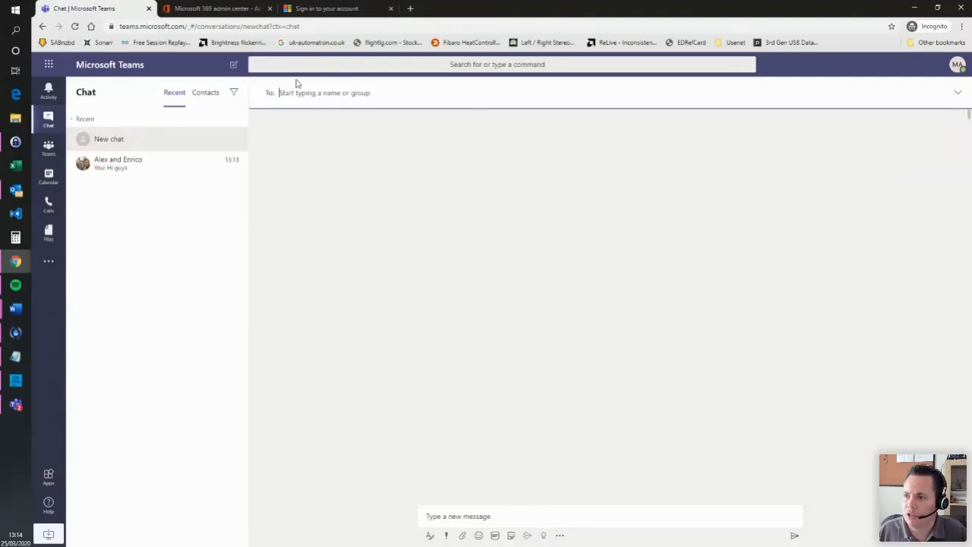
text(alex)
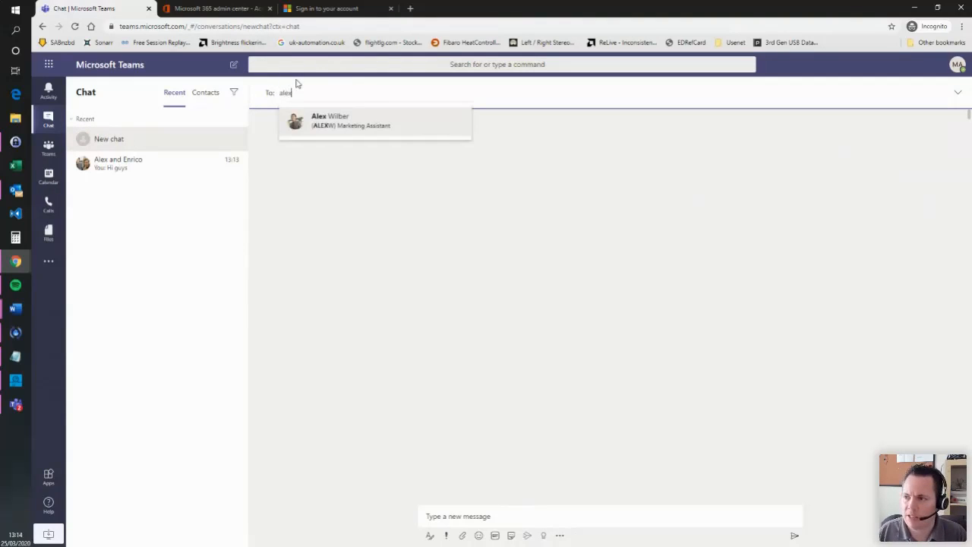
click(342, 123)
click(561, 518)
text(Hi)
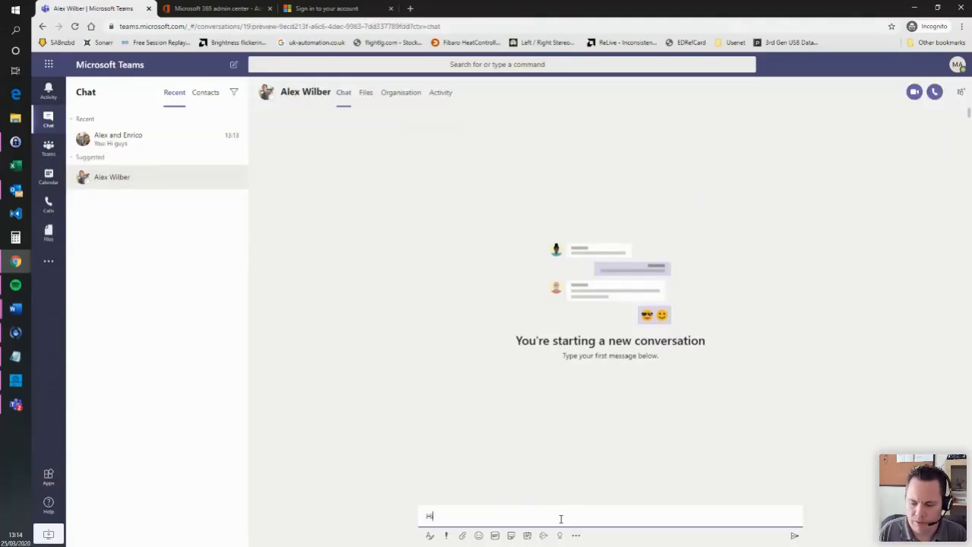
key(Return)
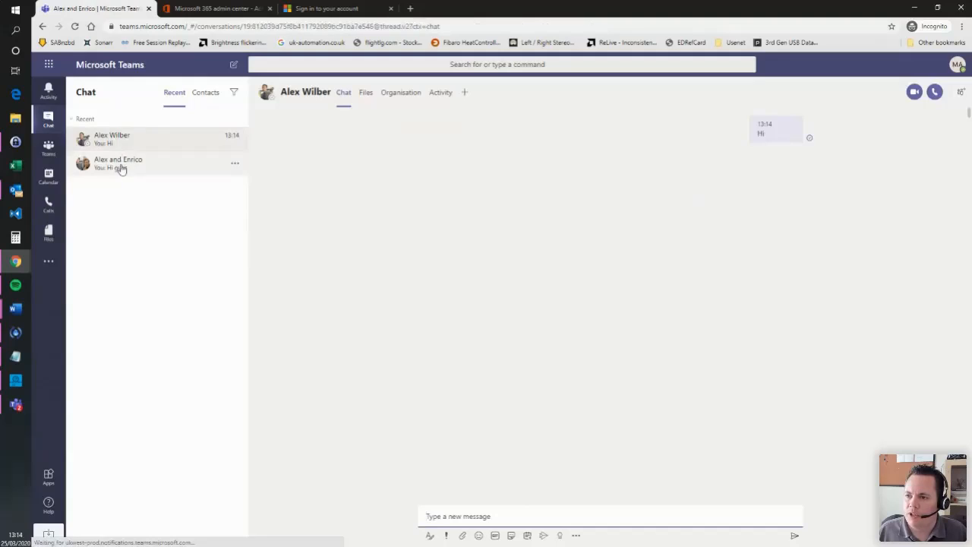
click(119, 166)
click(126, 147)
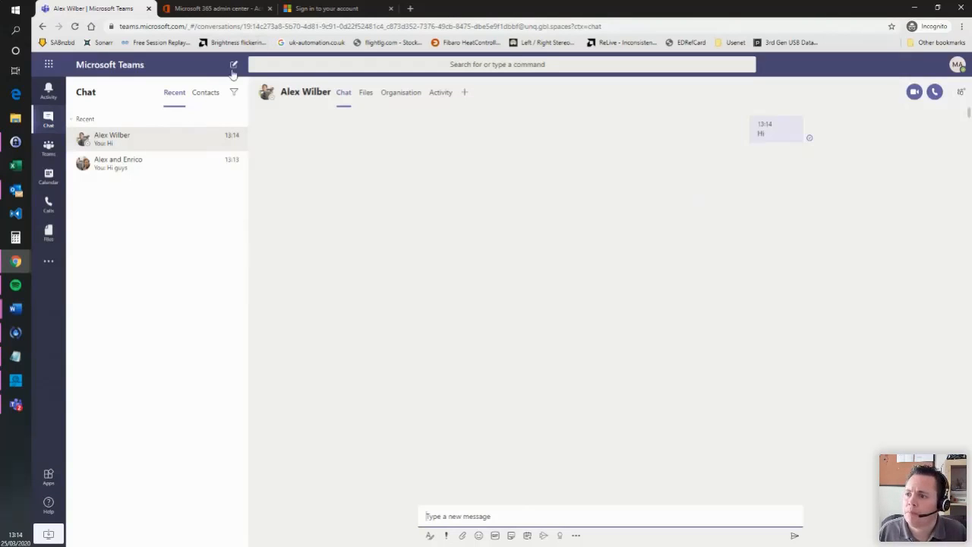
click(213, 100)
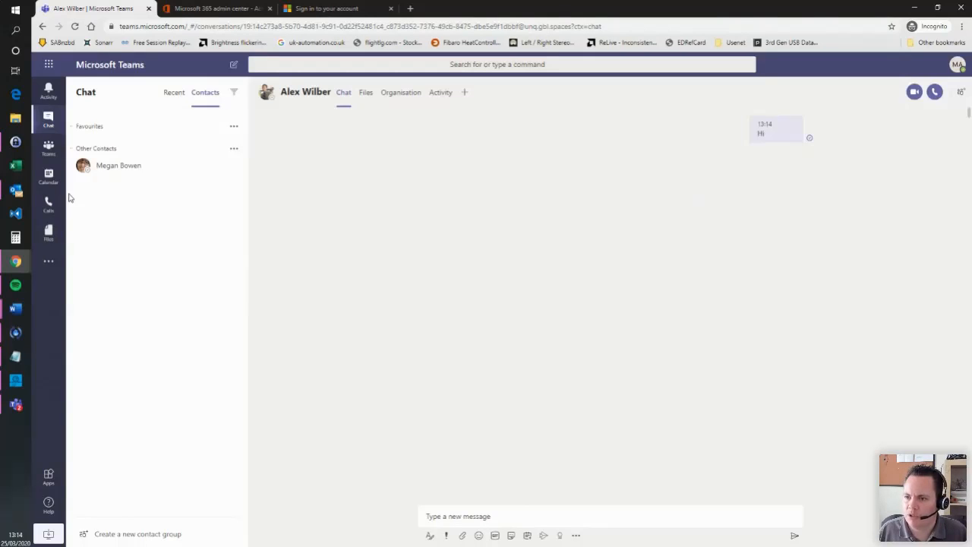
click(235, 129)
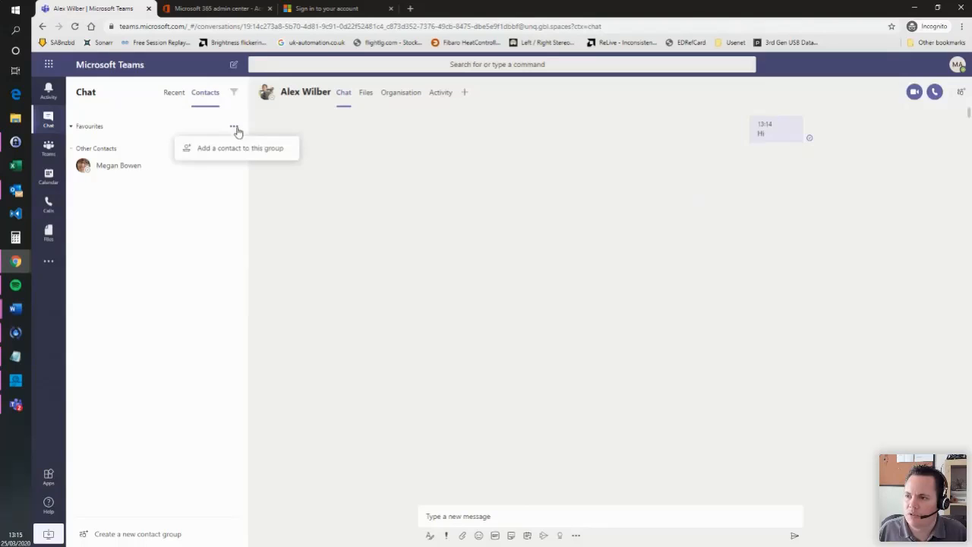
click(166, 124)
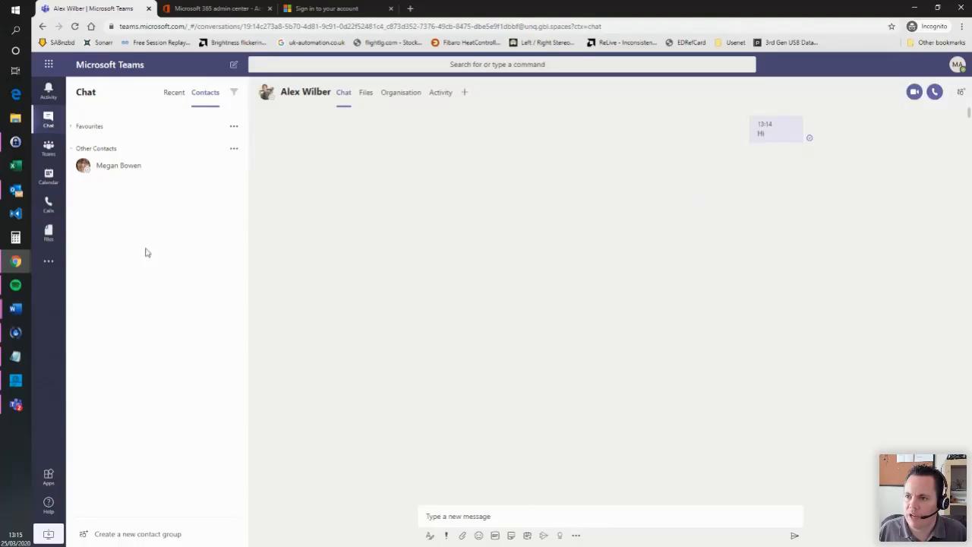
click(175, 92)
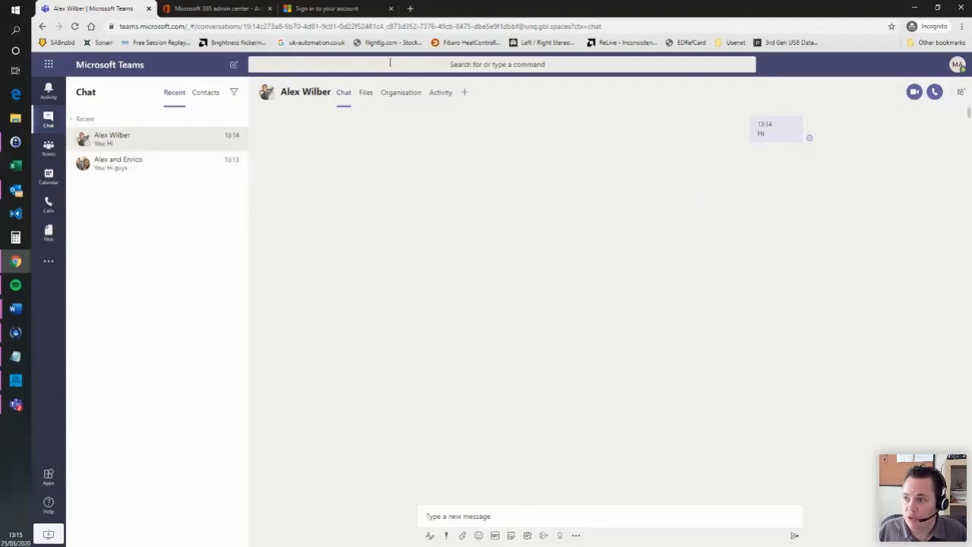
click(451, 67)
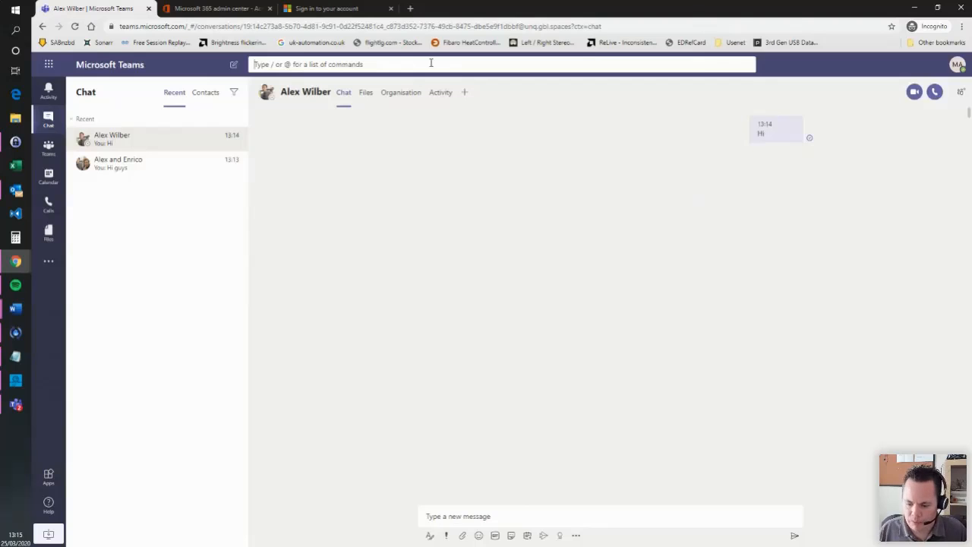
text(al)
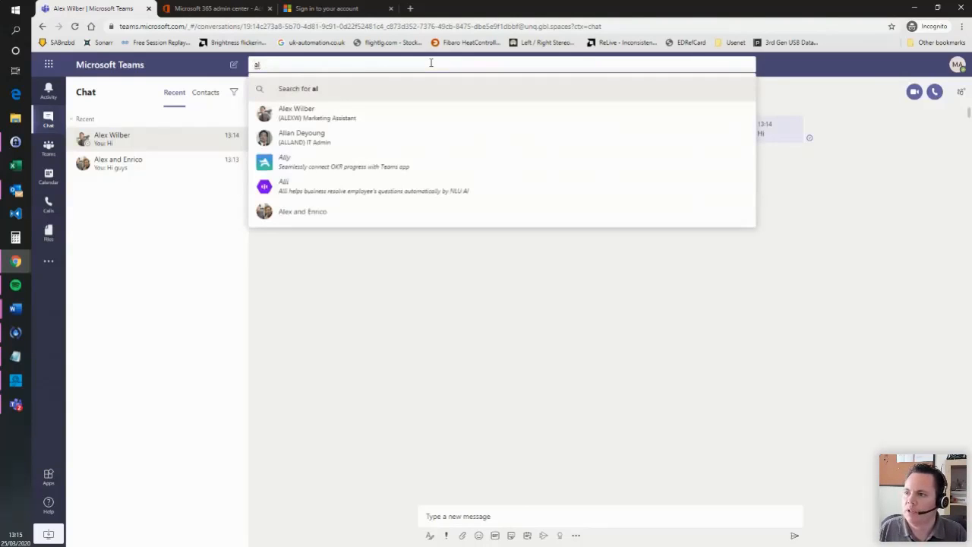
click(320, 112)
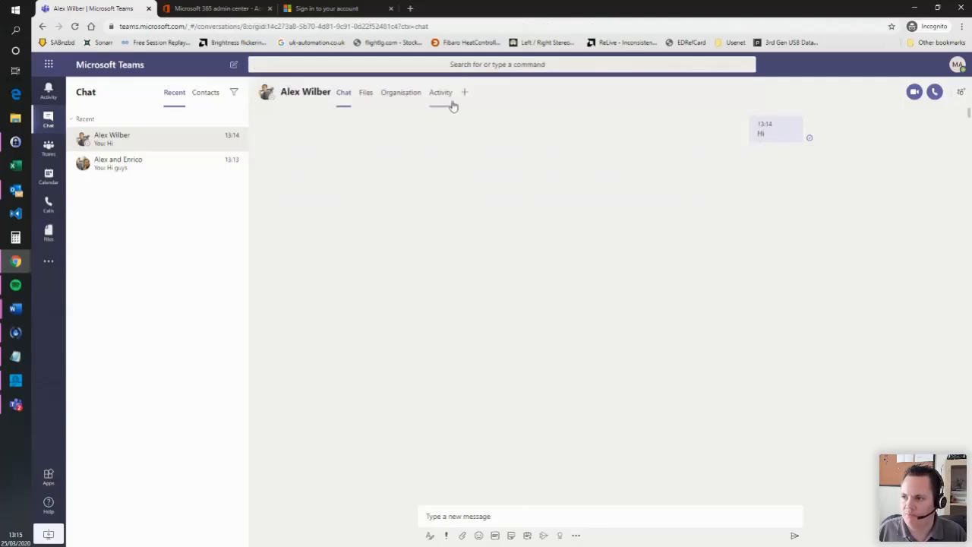
- Open the Calendar showing the 23–27 March 2020 working week
click(49, 182)
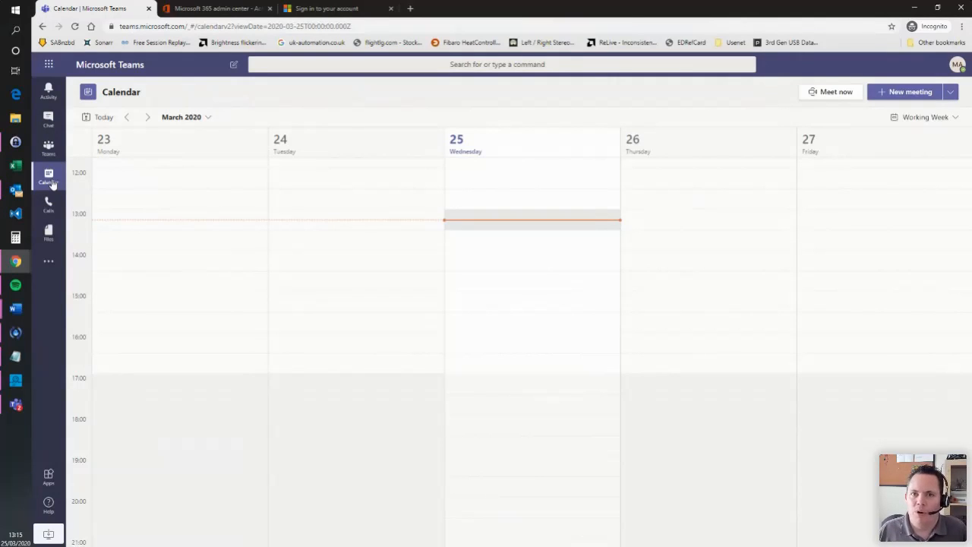
click(51, 185)
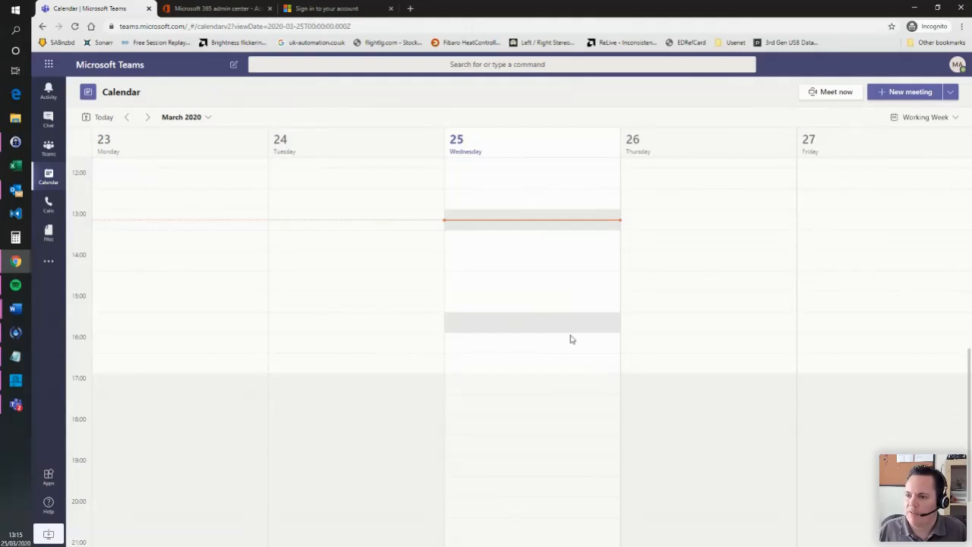
click(17, 406)
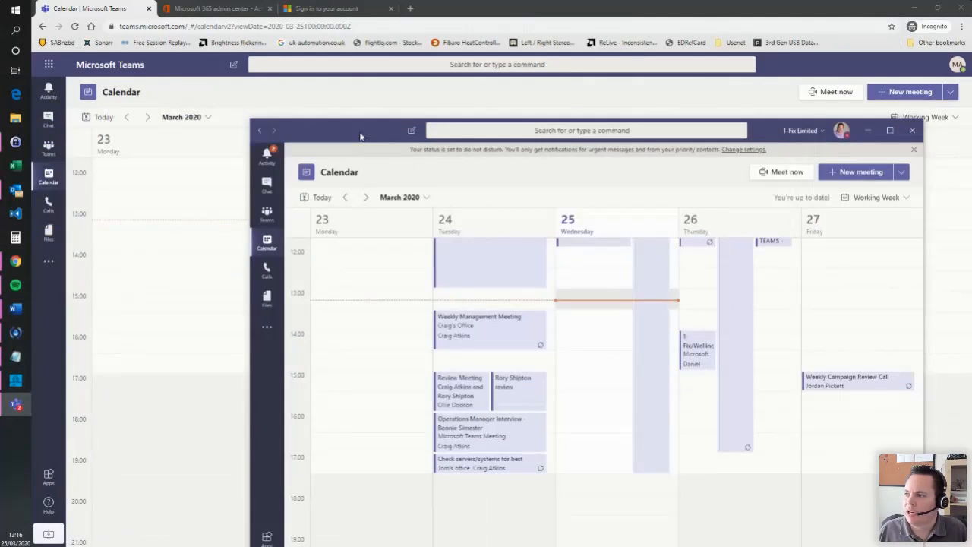
drag(361, 137, 298, 105)
click(831, 100)
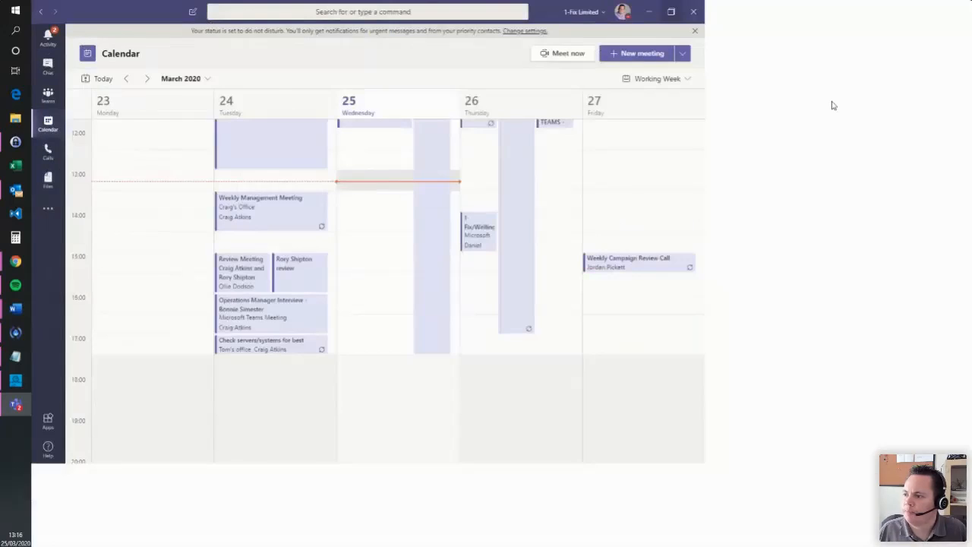
scroll(590, 264, up, 3)
click(498, 267)
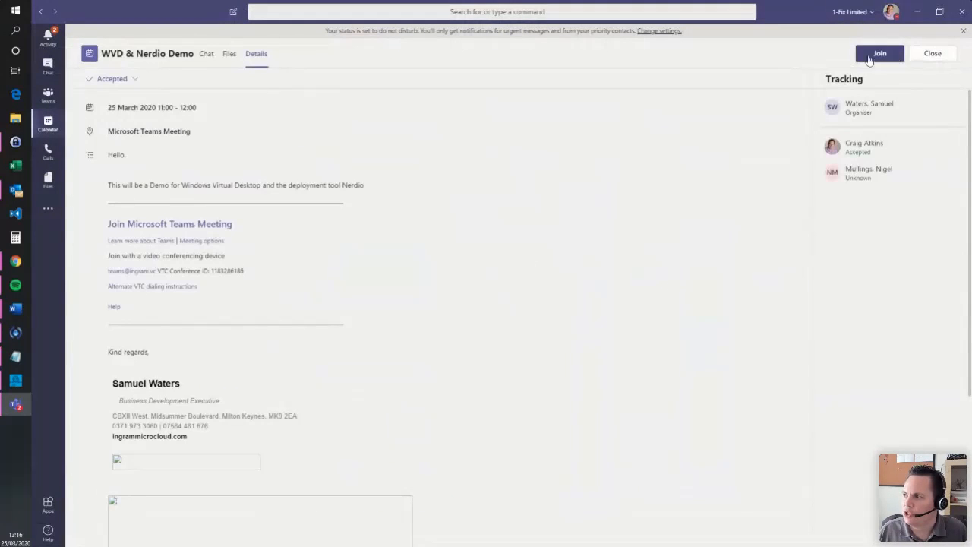
click(920, 58)
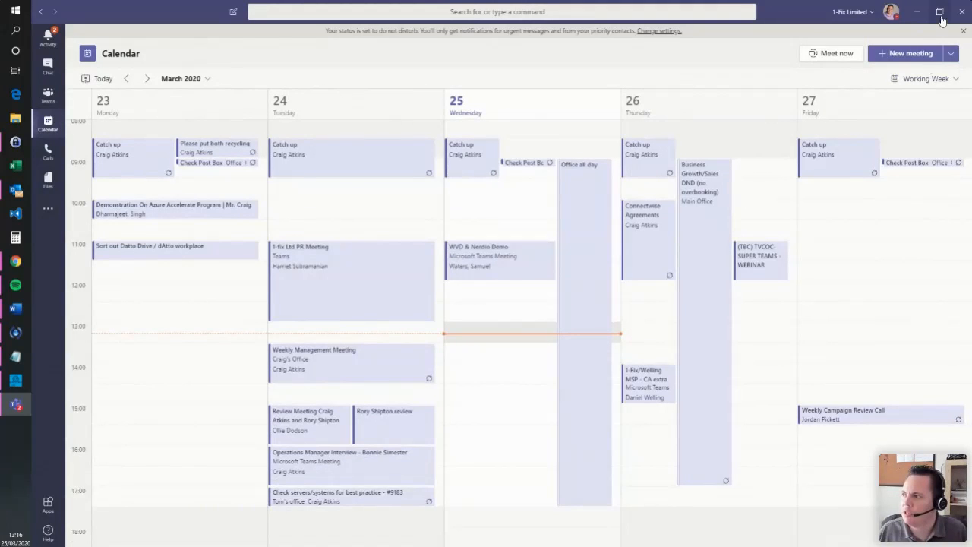
click(939, 11)
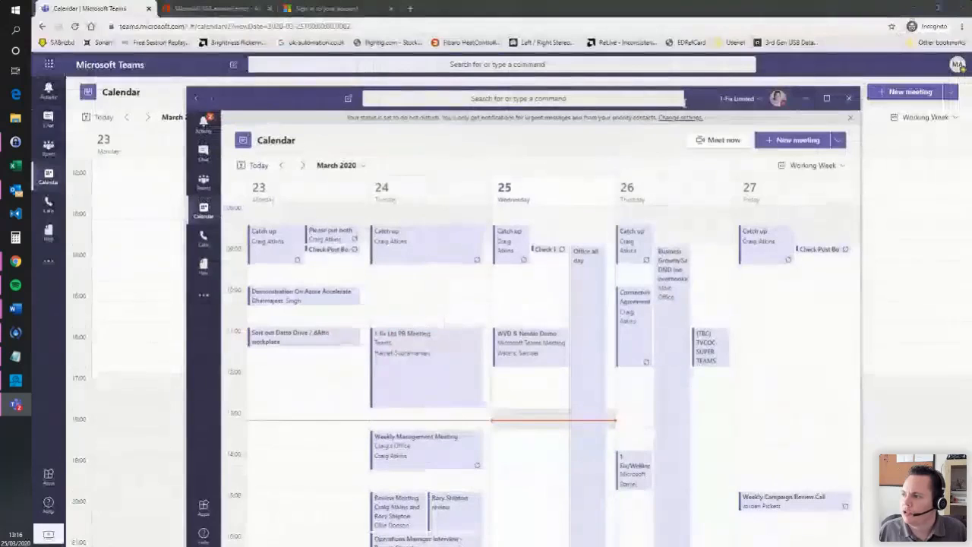
drag(683, 105, 313, 110)
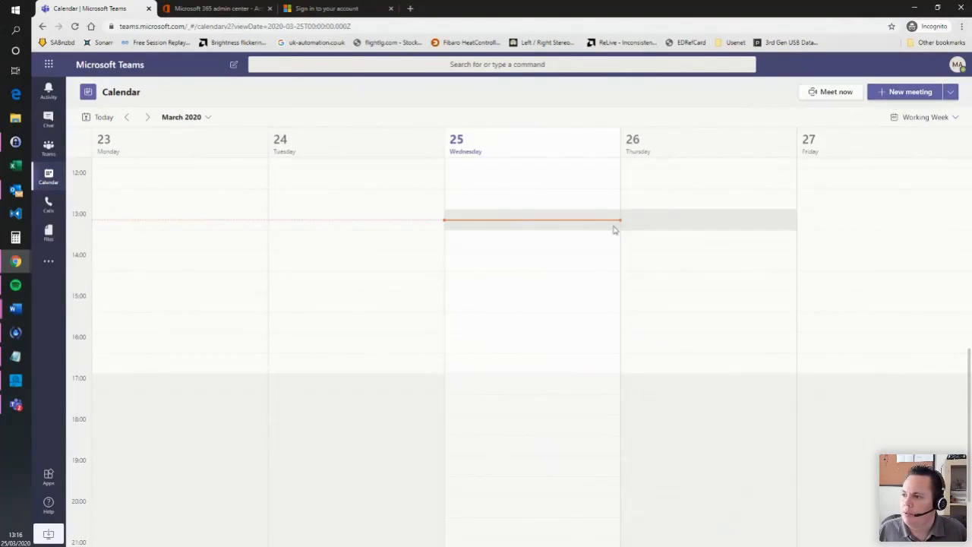
- Start a new 25 Mar 2020 13:30–14:00 meeting titled 'New Teams Meeting'
click(908, 94)
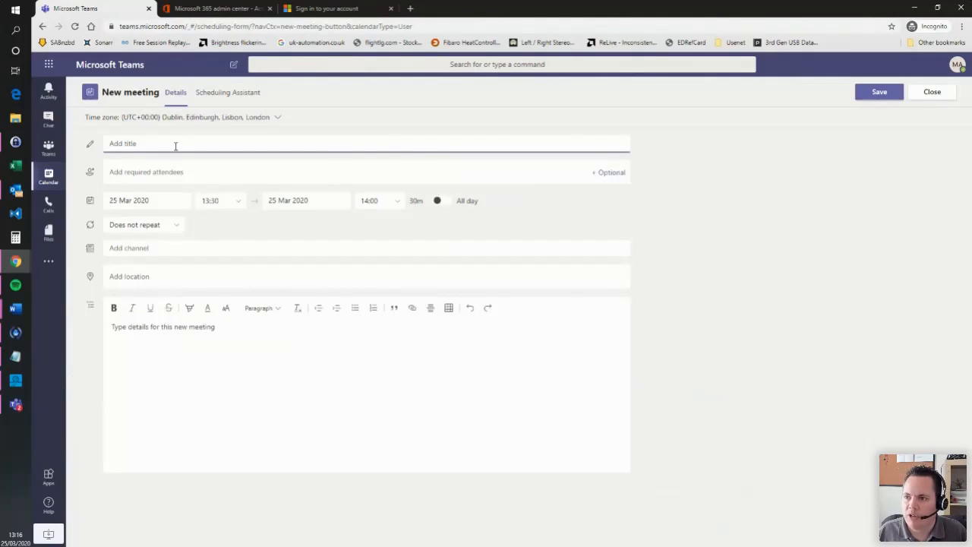
text(New)
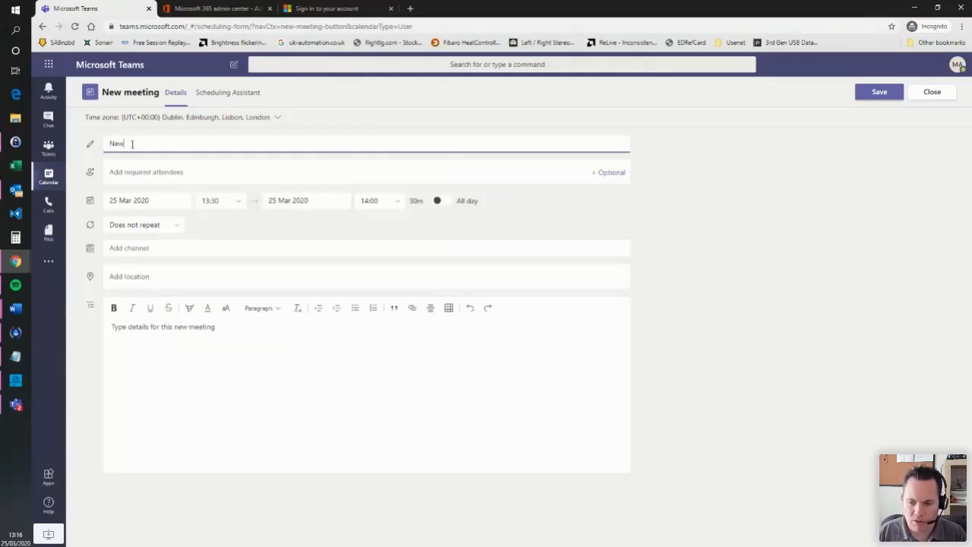
text( Teams Meeting)
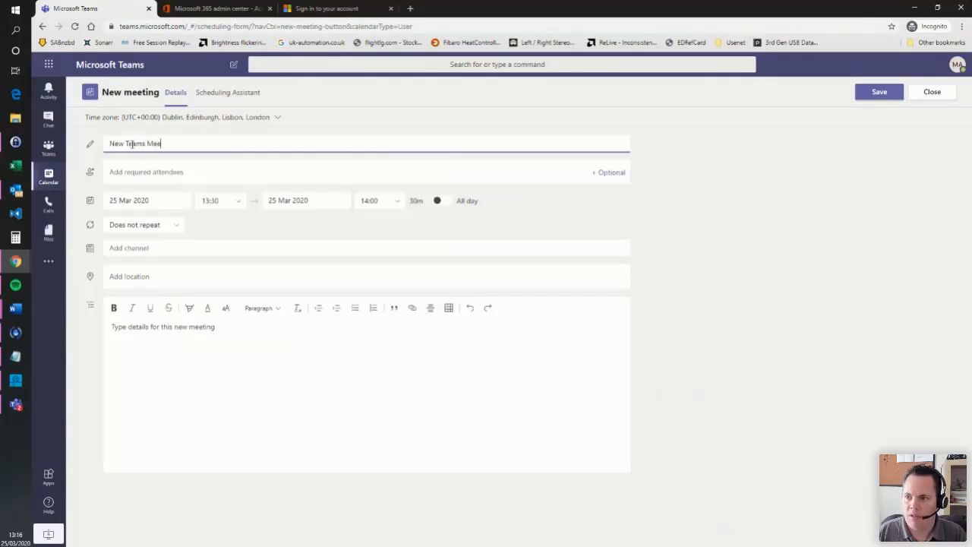
- Add a directory colleague and an external e-mail address as required attendees
click(154, 172)
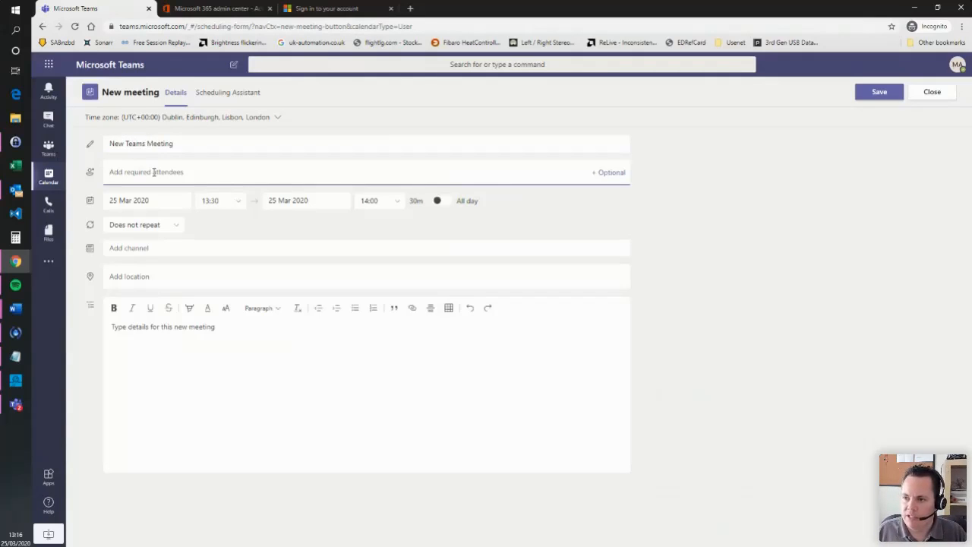
text(ca)
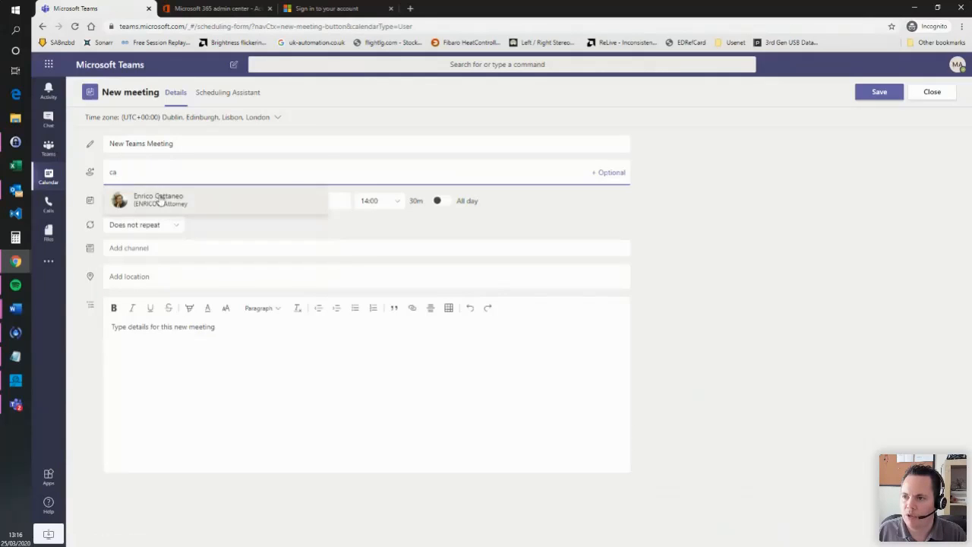
click(156, 199)
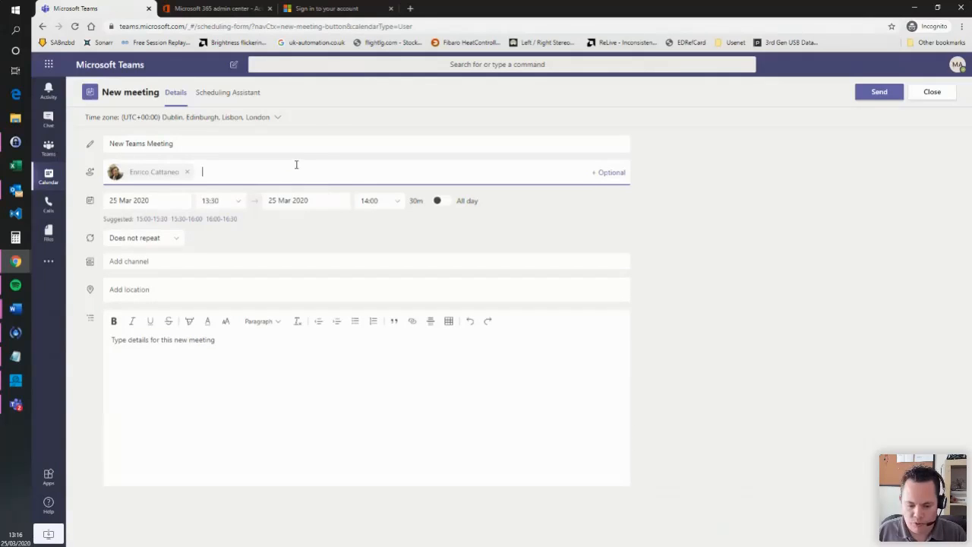
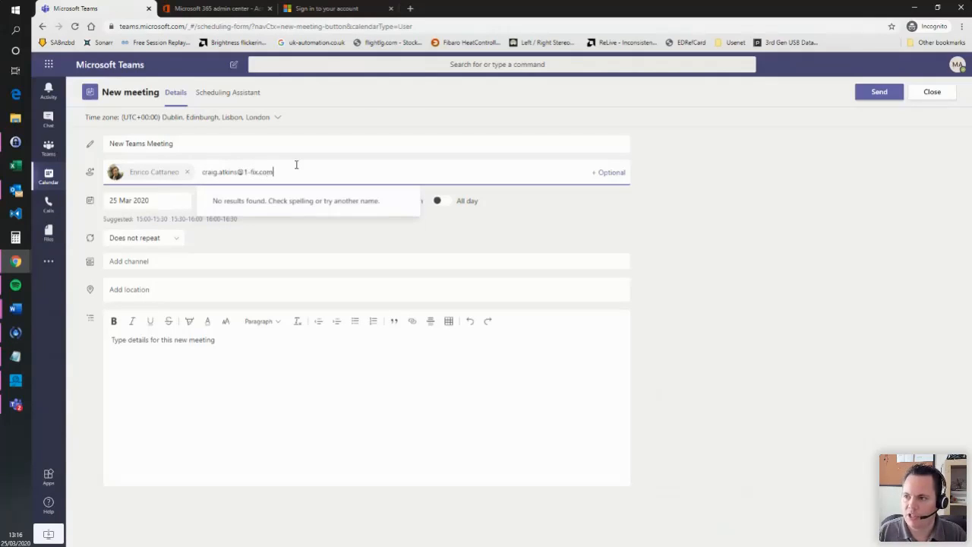
key(Return)
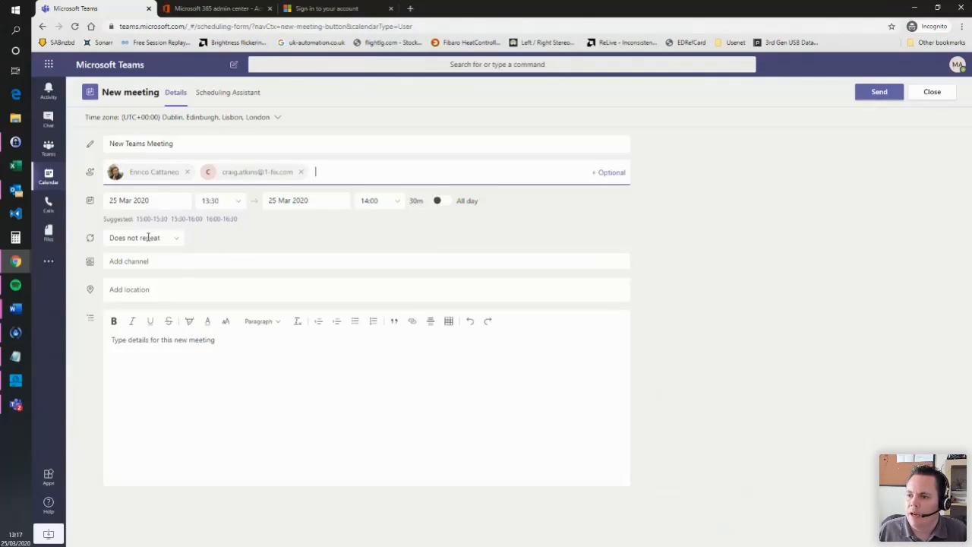
- Keep the meeting's repeat option set to Does not repeat
click(178, 237)
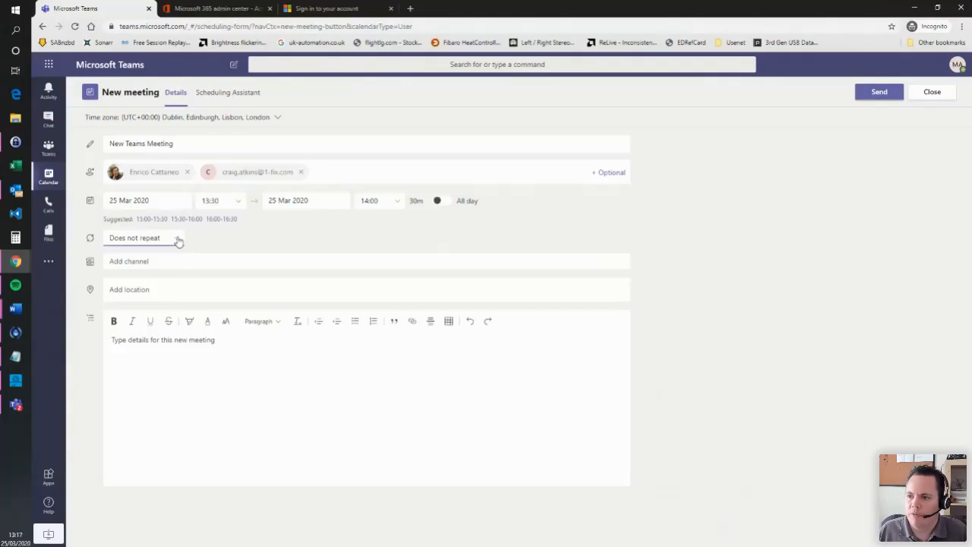
click(146, 257)
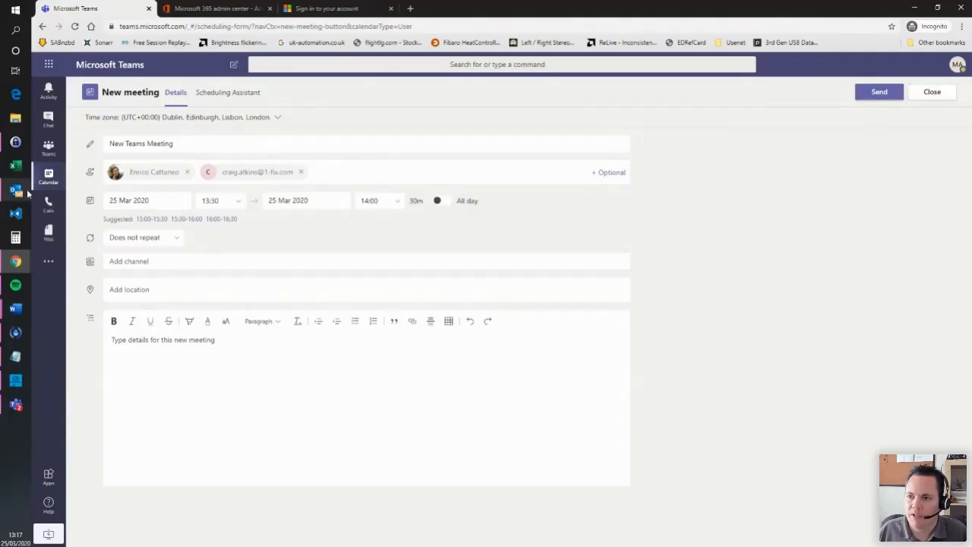
mouse_move(28, 195)
click(58, 183)
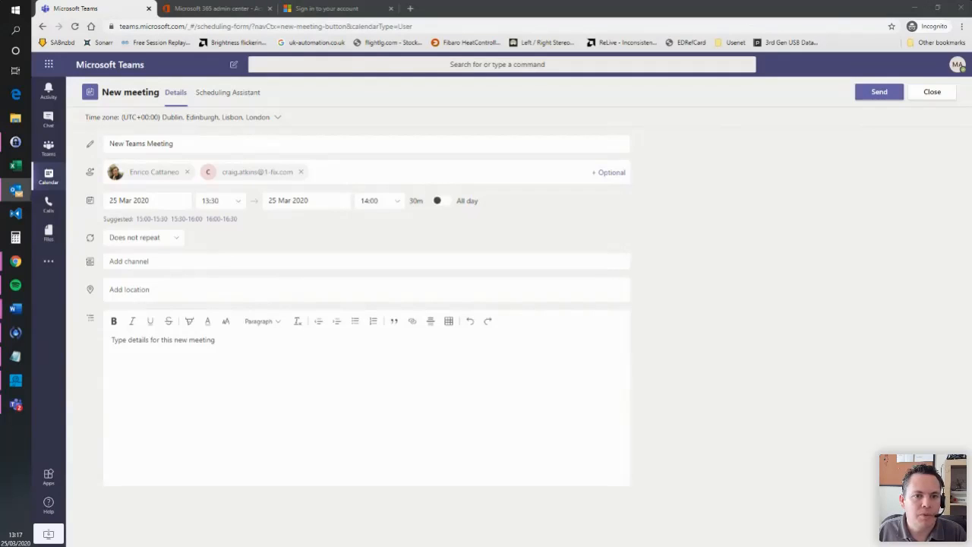
drag(2, 151, 546, 75)
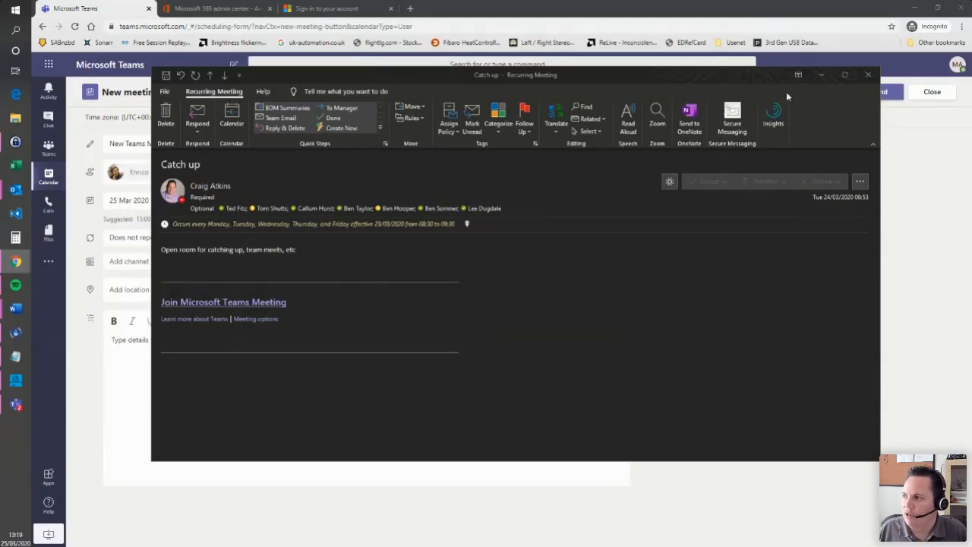
drag(746, 83, 361, 93)
click(461, 87)
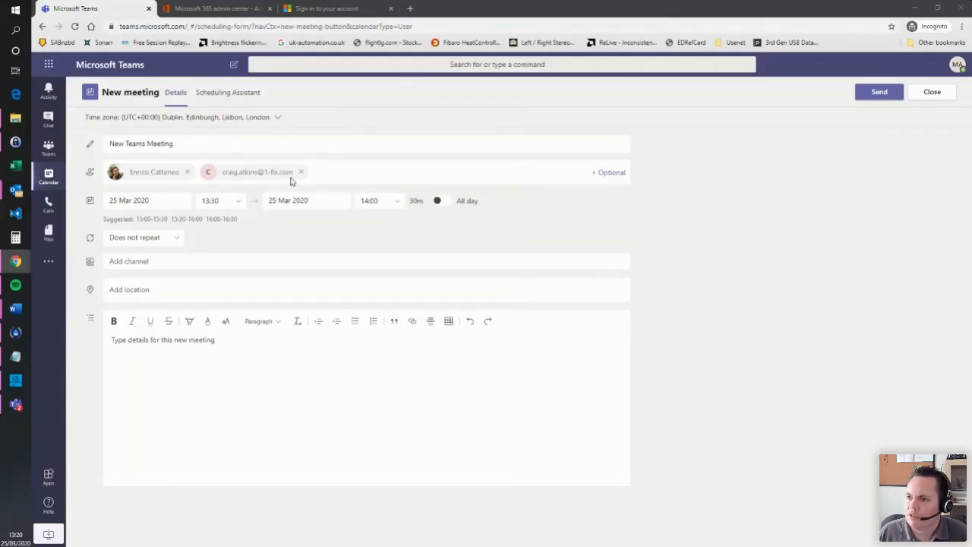
- Discard the new meeting draft, then open and minimize Outlook's Catch up meeting window
click(953, 96)
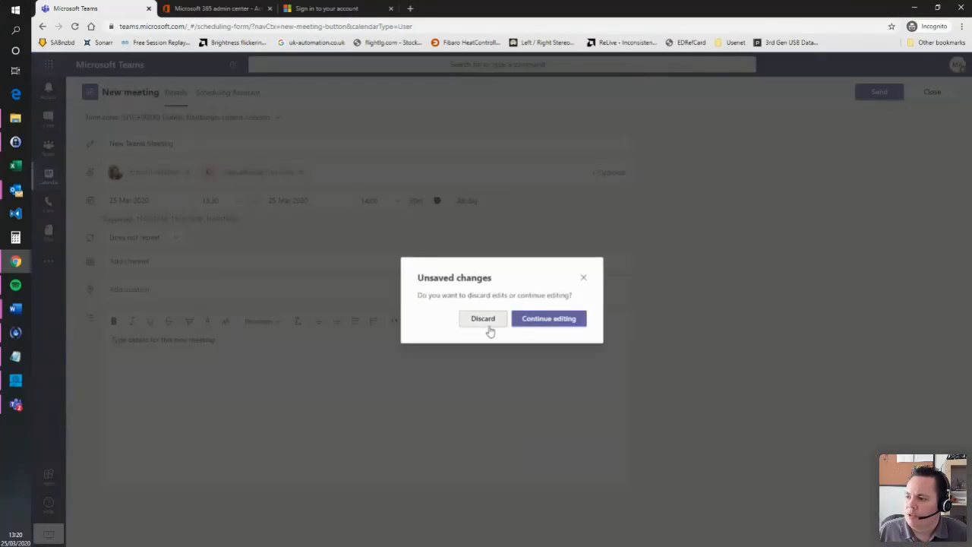
click(486, 325)
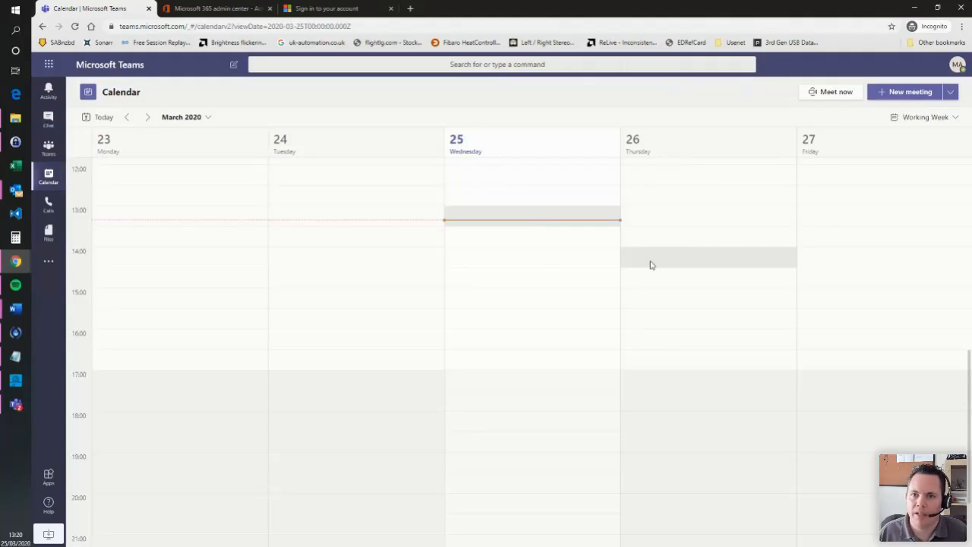
mouse_move(24, 202)
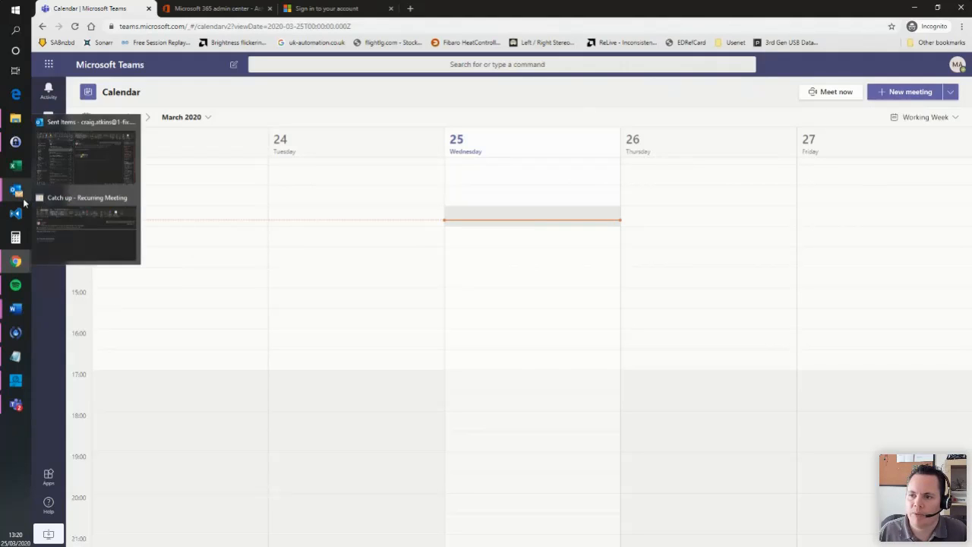
click(73, 223)
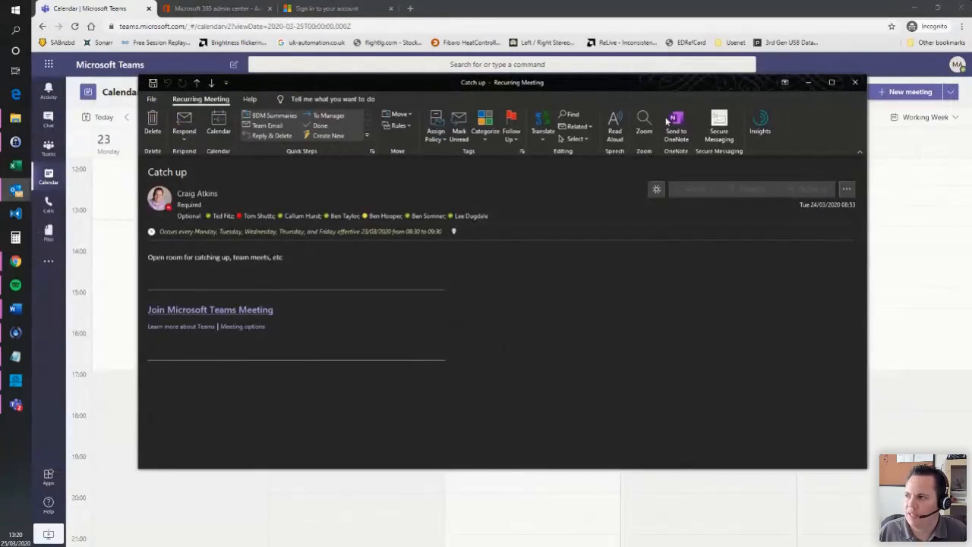
click(808, 86)
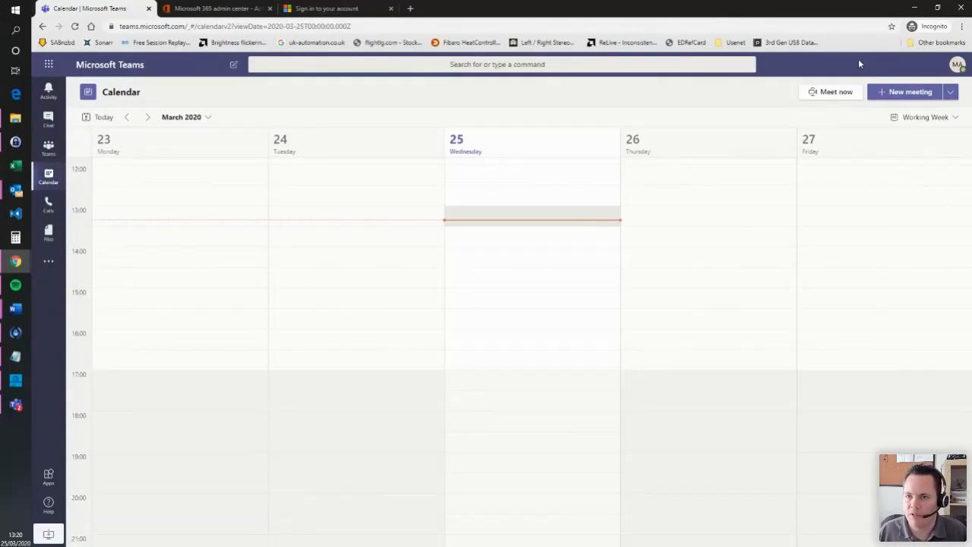
- On the Calls page, add the attorney contact to the Speed dial group
click(49, 205)
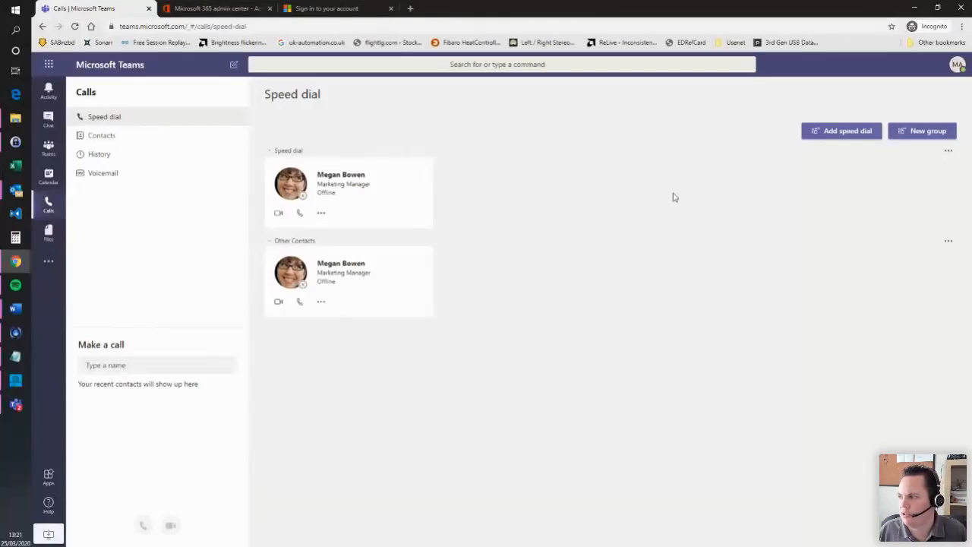
click(947, 154)
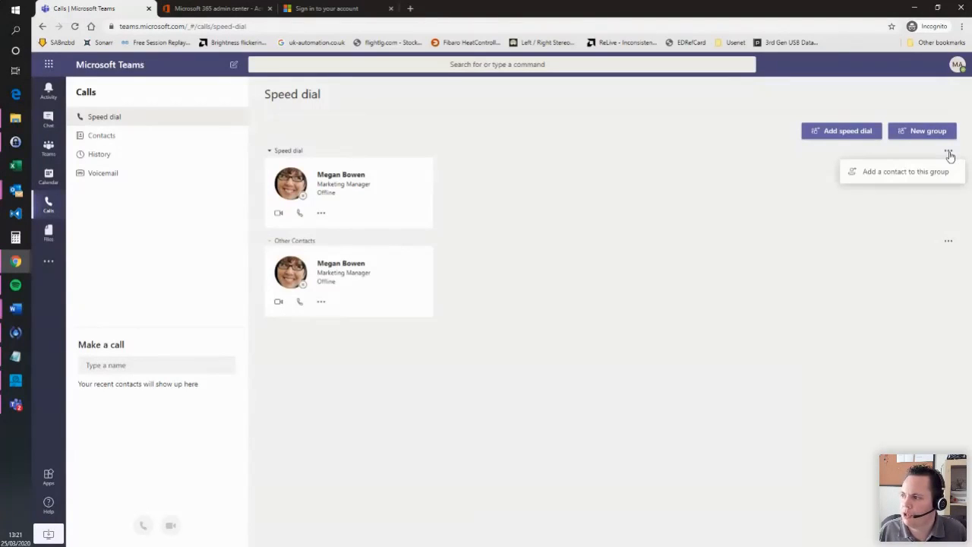
click(907, 173)
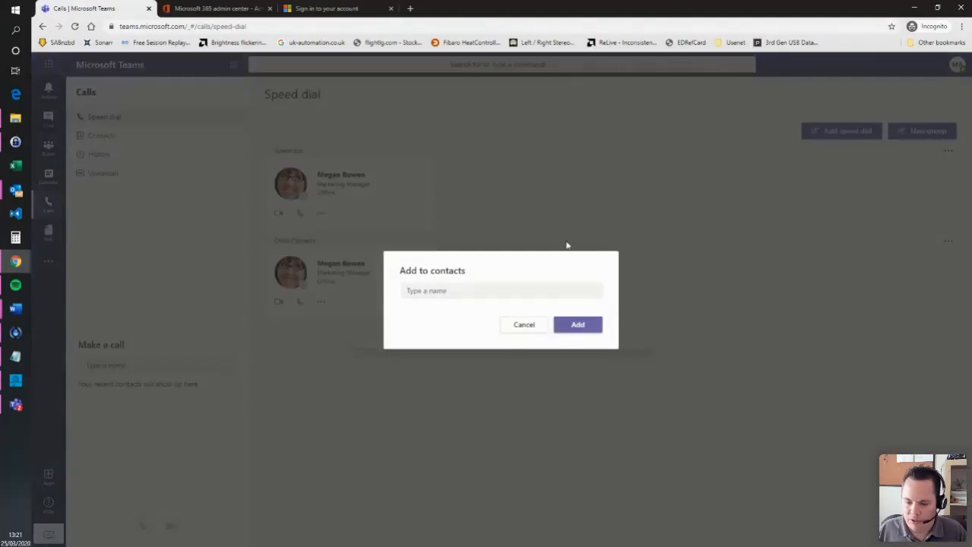
click(471, 293)
text(en)
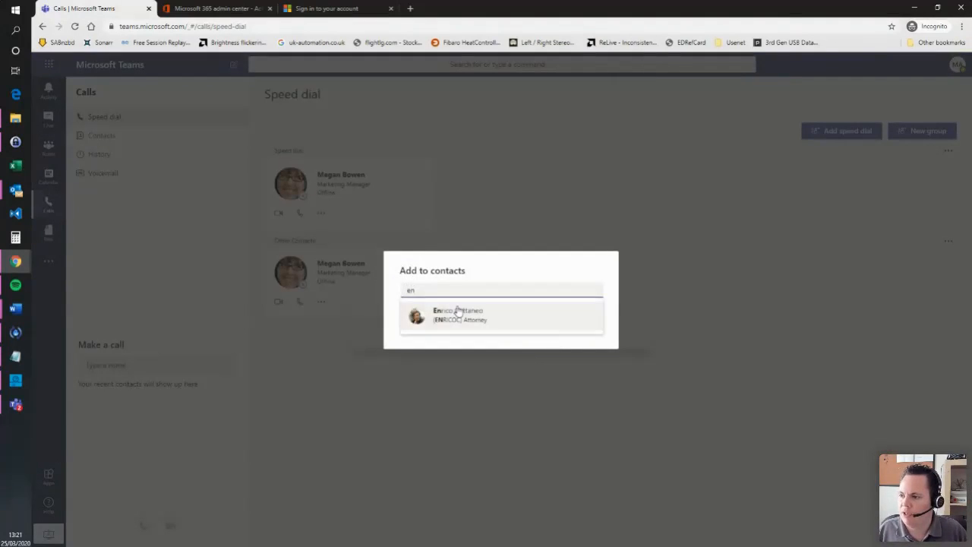
click(457, 312)
click(579, 325)
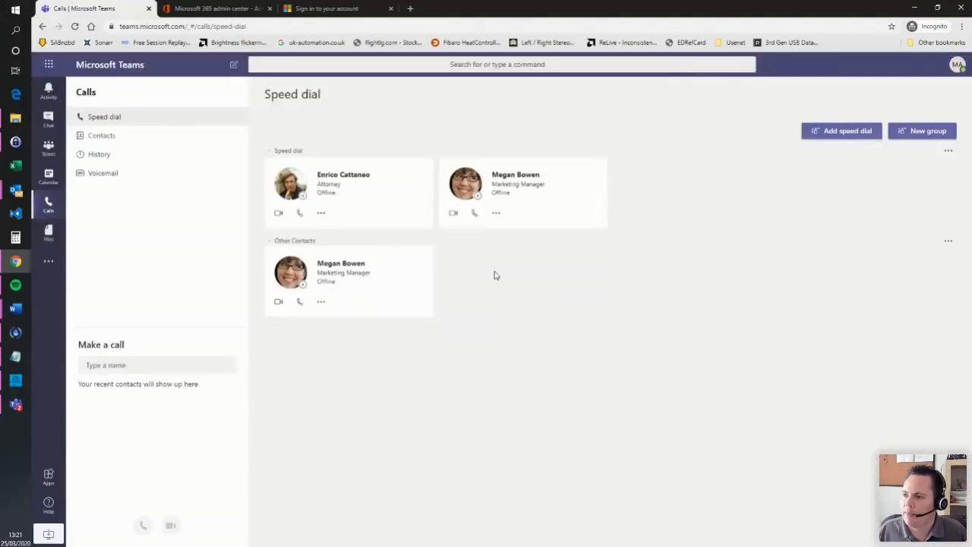
- Create a new Speed dial contact group named Friends
click(930, 133)
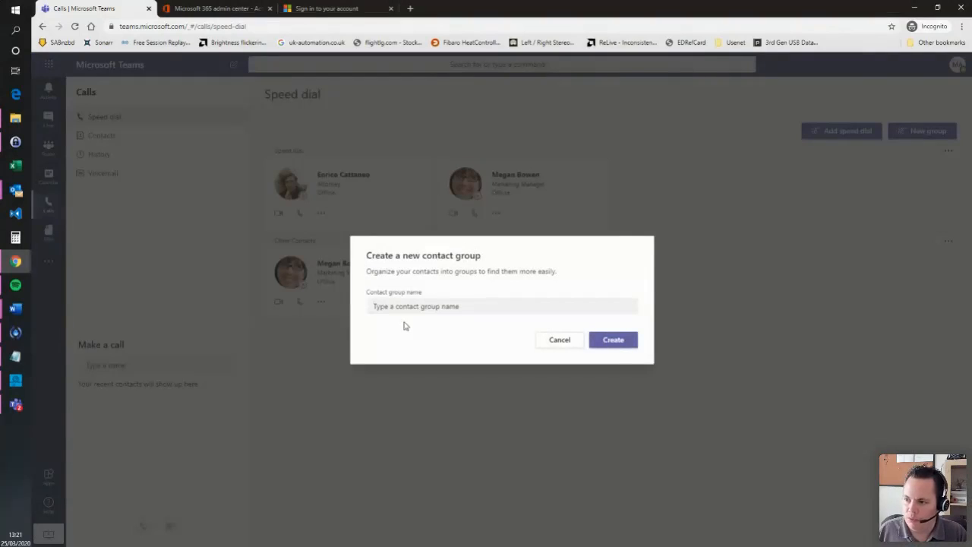
click(421, 306)
text(Frie)
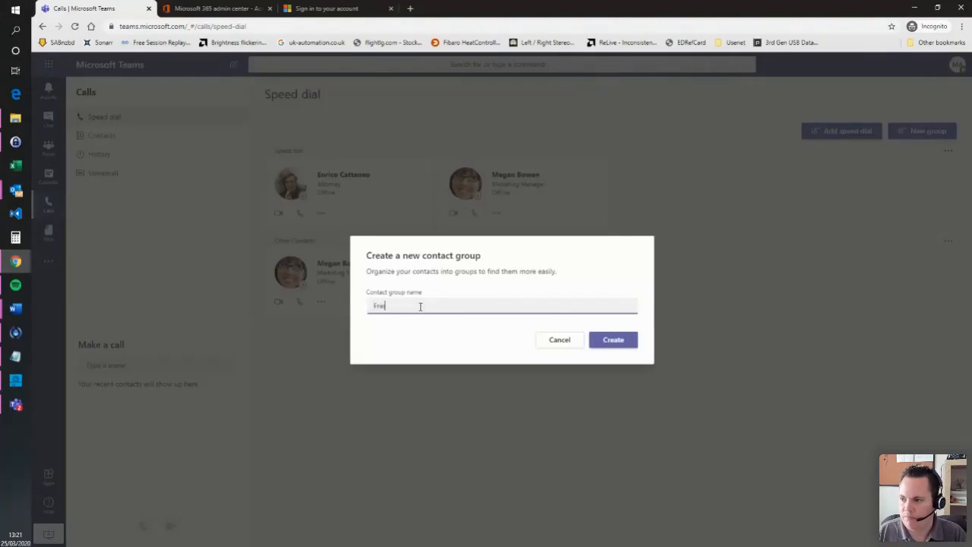
text(nds)
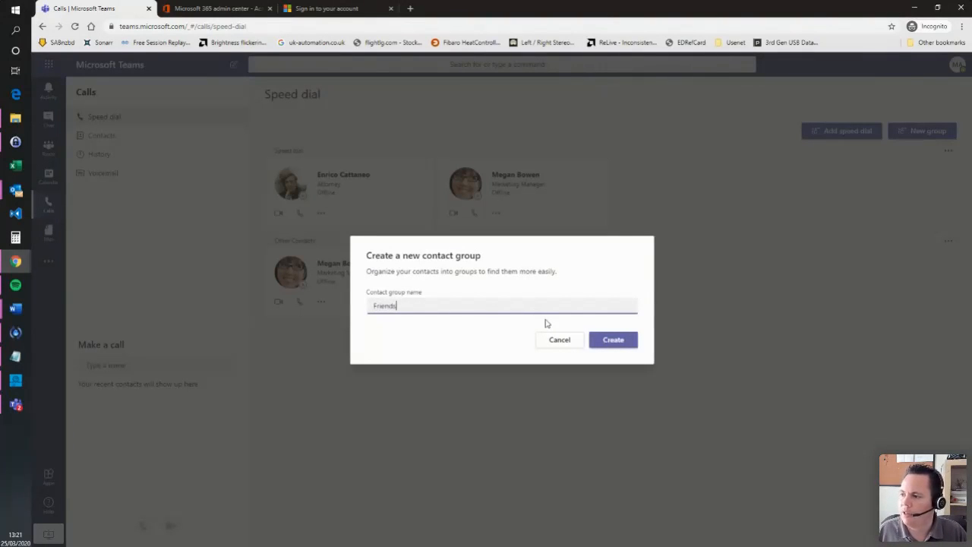
click(619, 342)
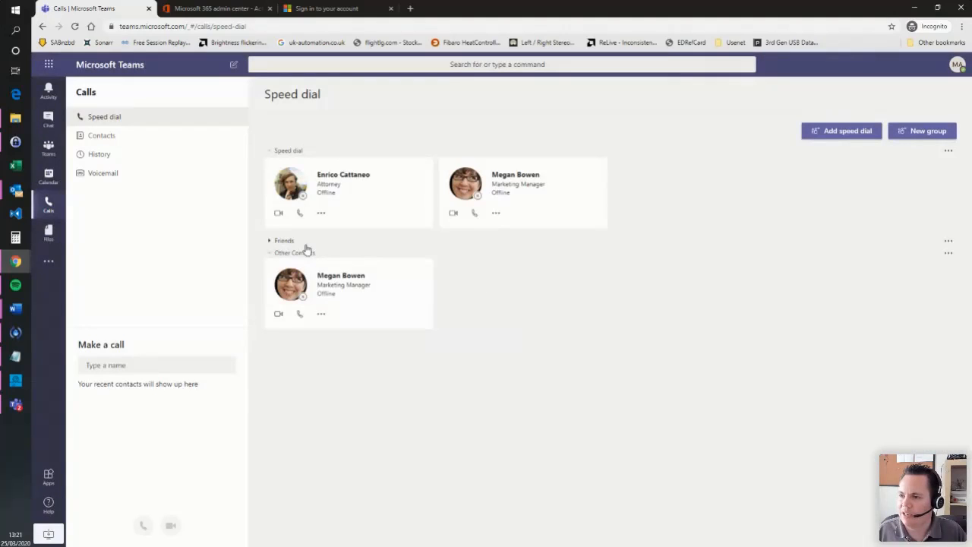
- Add a colleague to the Friends group from the name suggestions
click(314, 242)
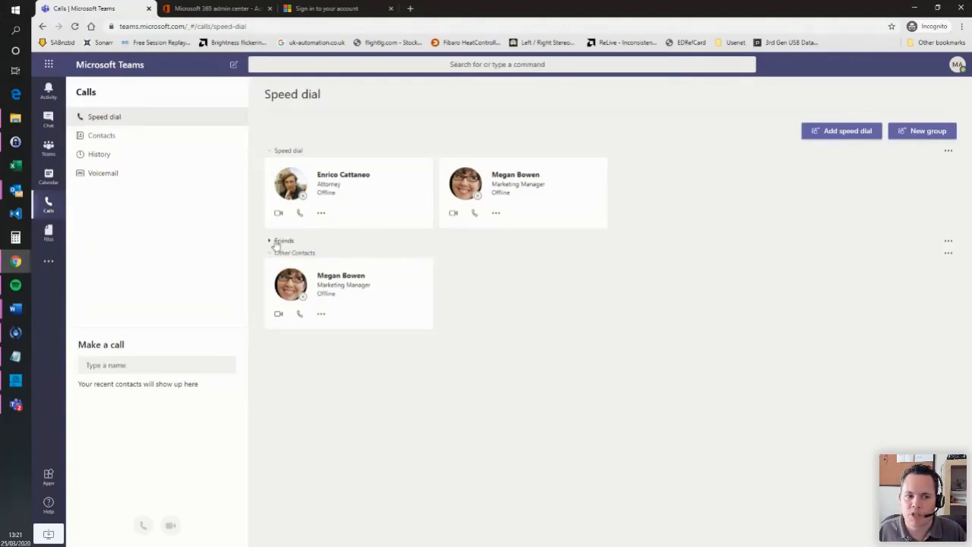
click(948, 241)
click(906, 261)
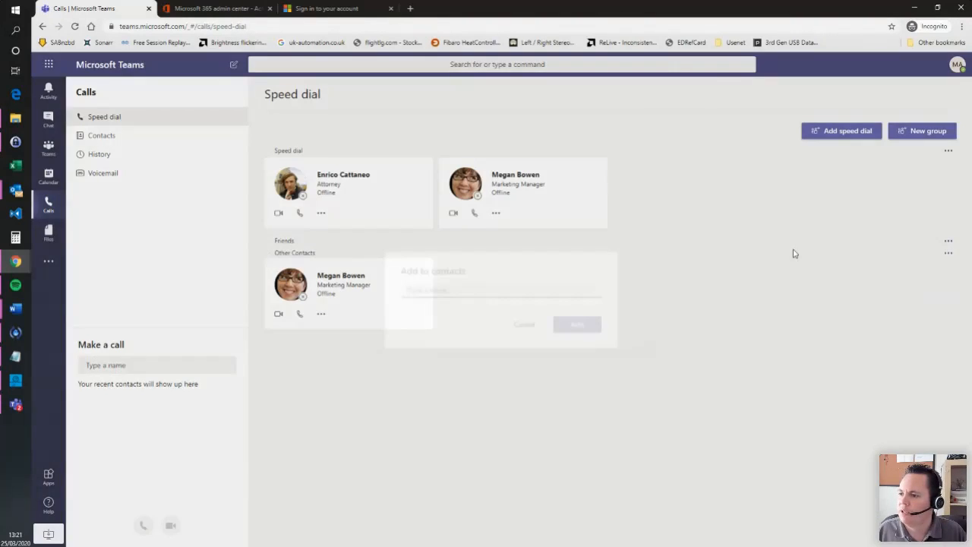
text(t)
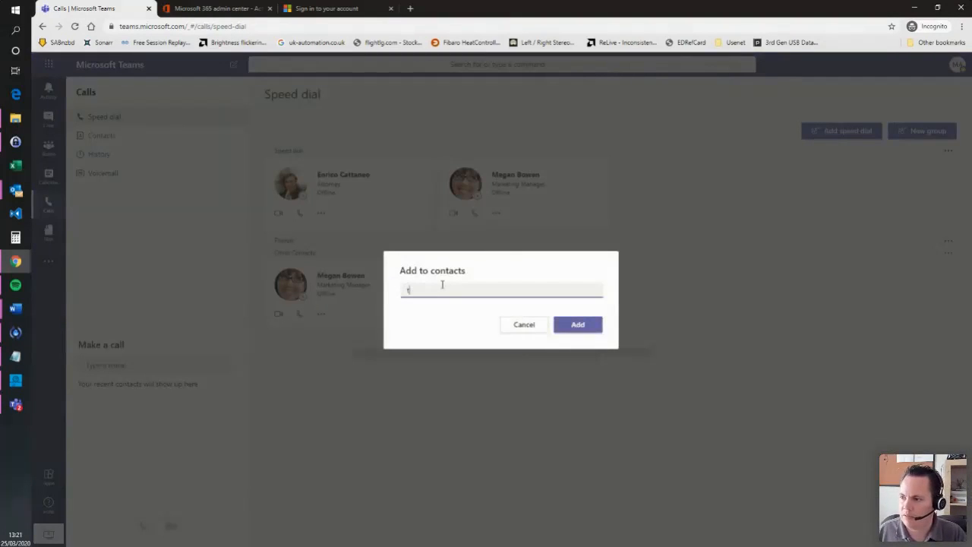
key(BackSpace)
text(e)
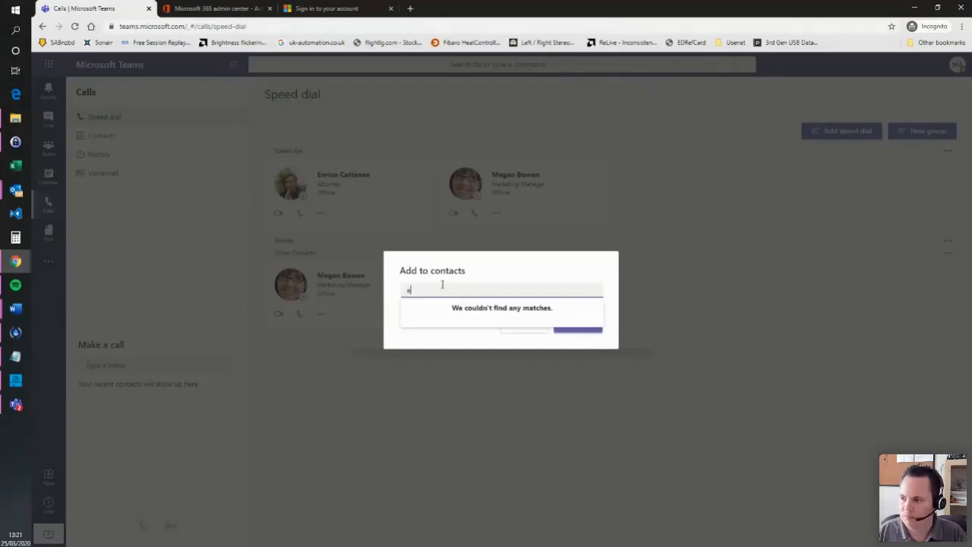
key(BackSpace)
key(BackSpace)
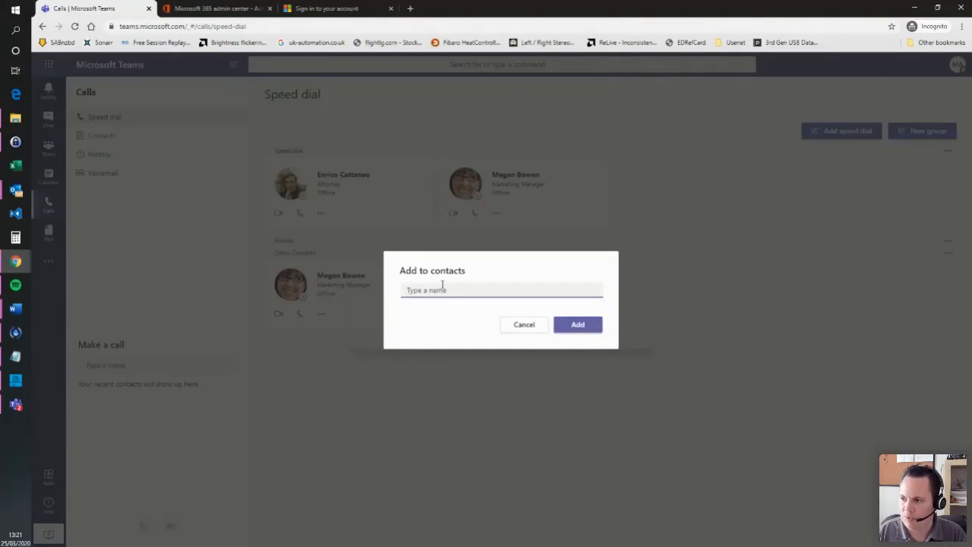
text(c)
scroll(472, 379, down, 2)
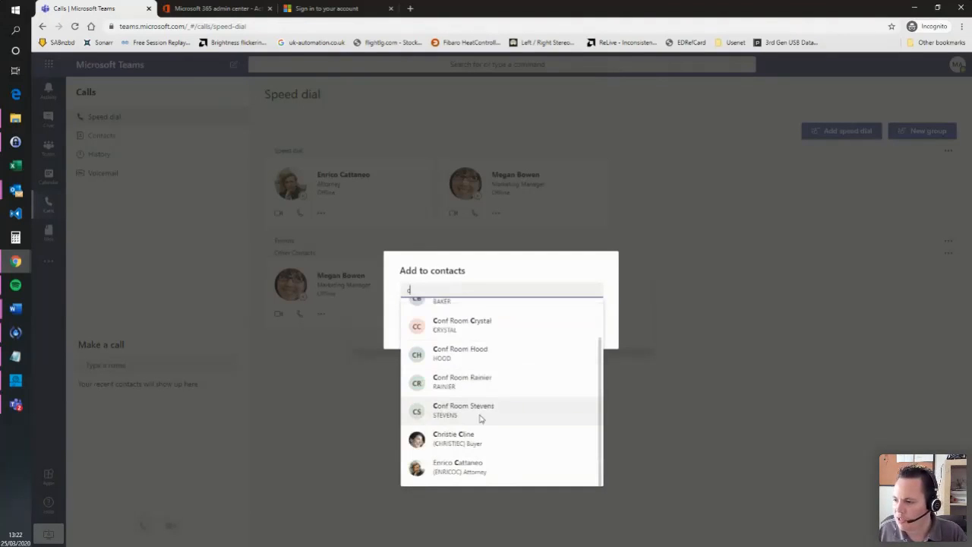
click(471, 439)
click(585, 333)
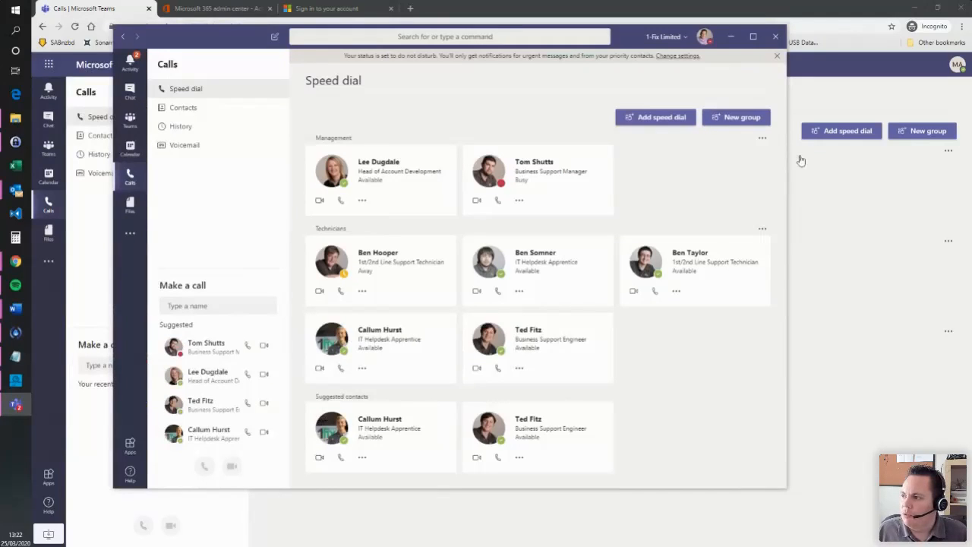
- Widen the Teams desktop window so the Management and Technicians groups show in full
drag(786, 161, 854, 165)
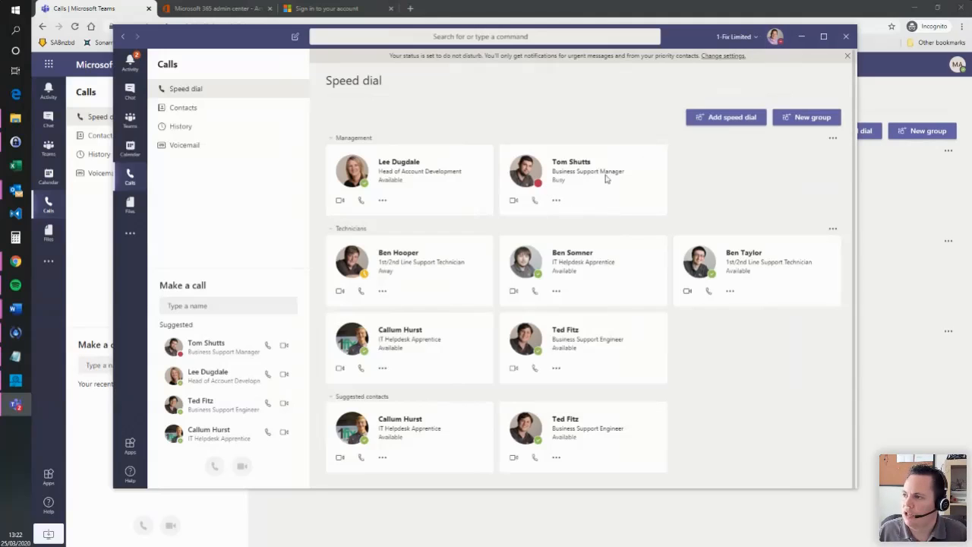
- View the profile status options, then move the desktop Teams window aside
click(781, 44)
mouse_move(747, 97)
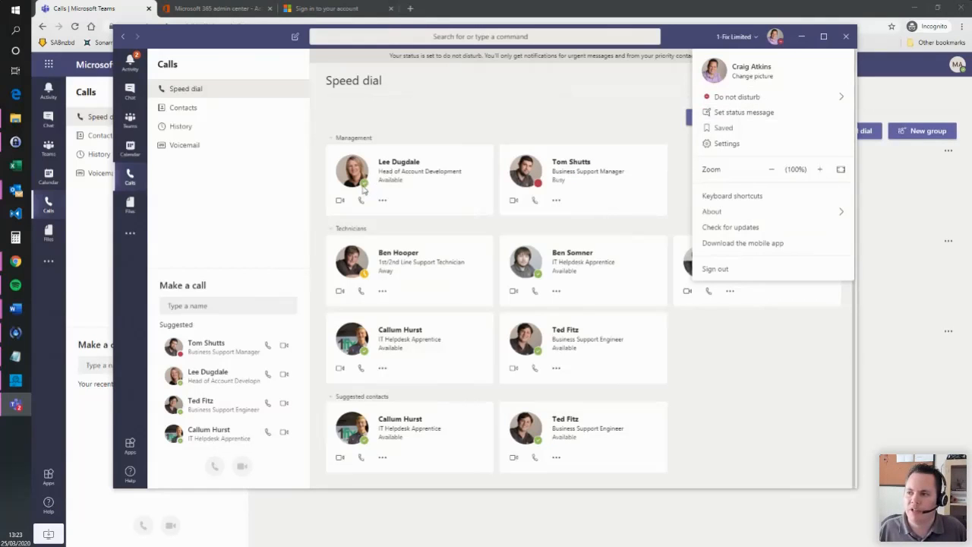
drag(682, 36, 0, 63)
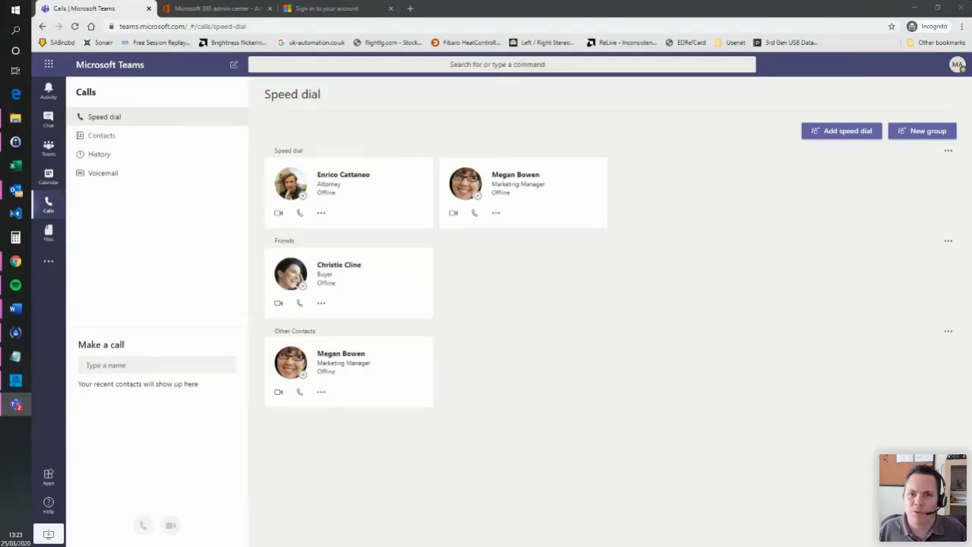
key(alt+Tab)
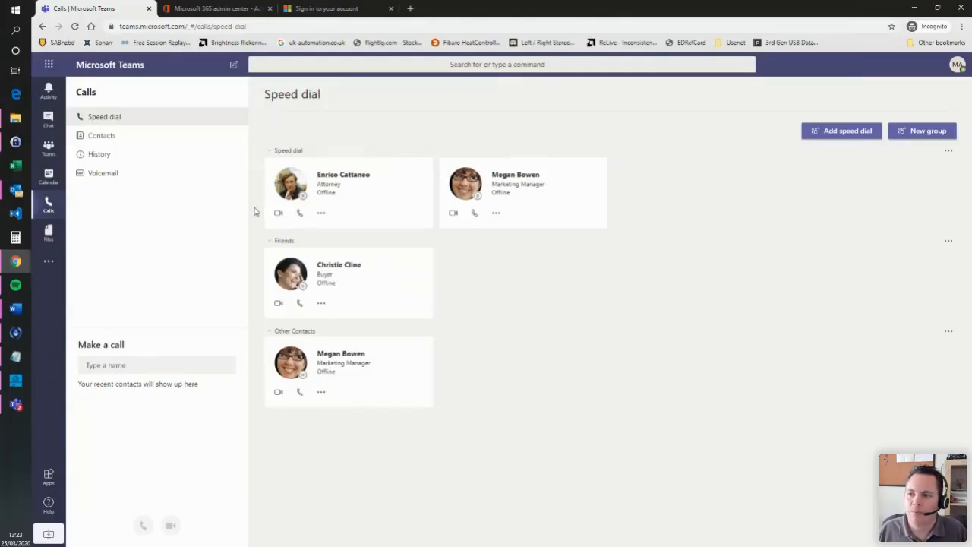
click(118, 136)
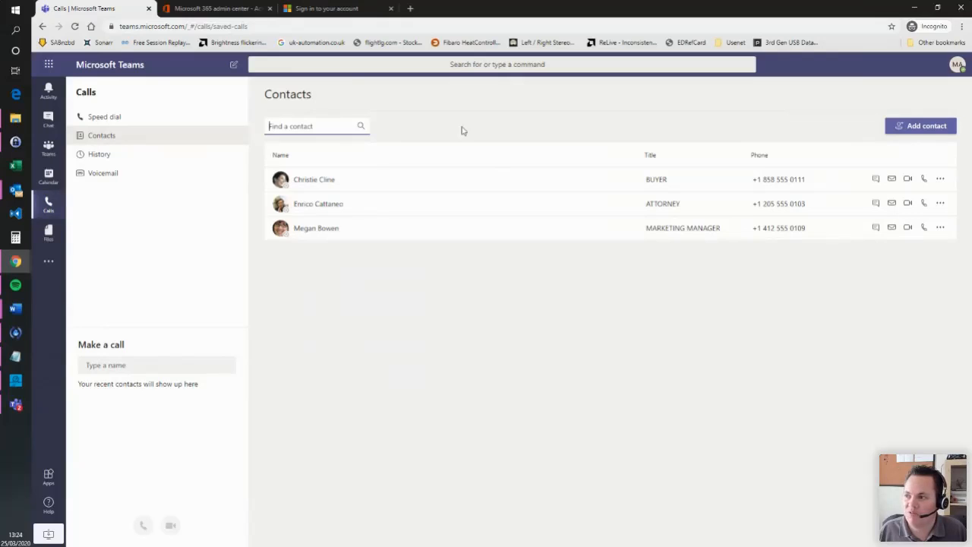
- Show the empty call History page, glance at the desktop app's History, then return to the browser
click(108, 155)
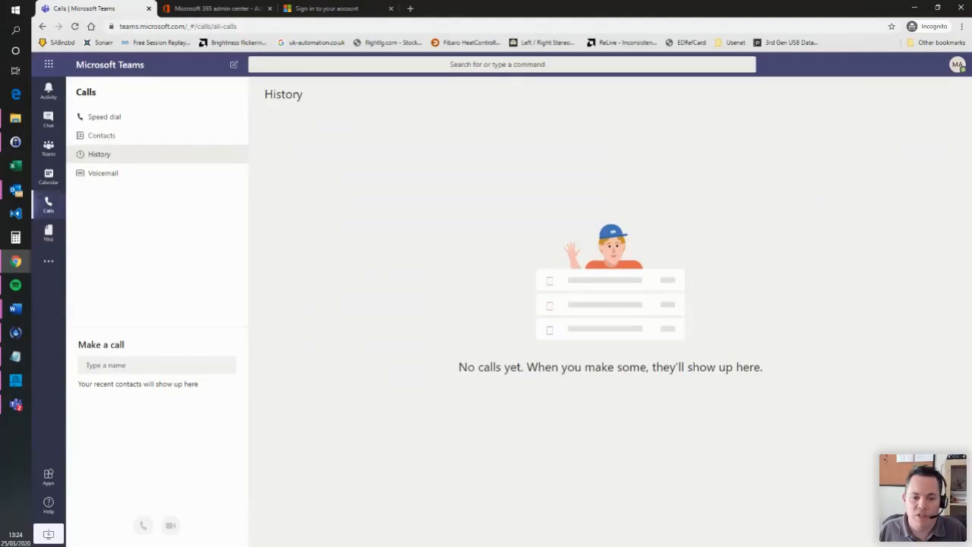
key(alt+Tab)
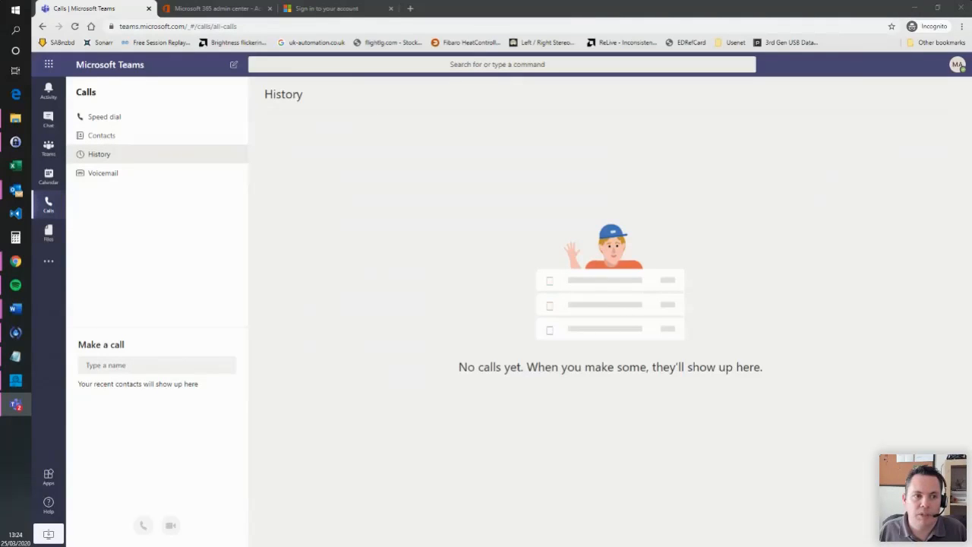
drag(0, 85, 251, 53)
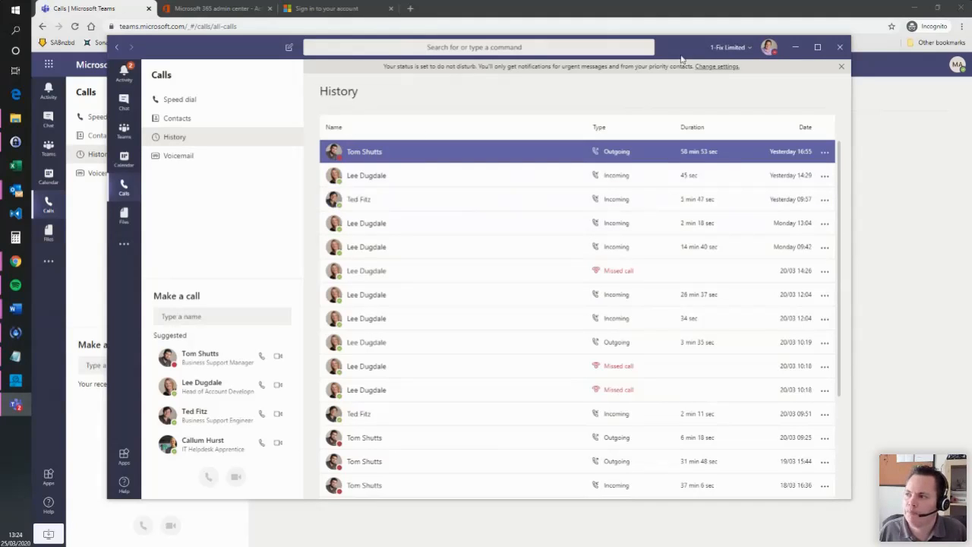
drag(689, 51, 0, 106)
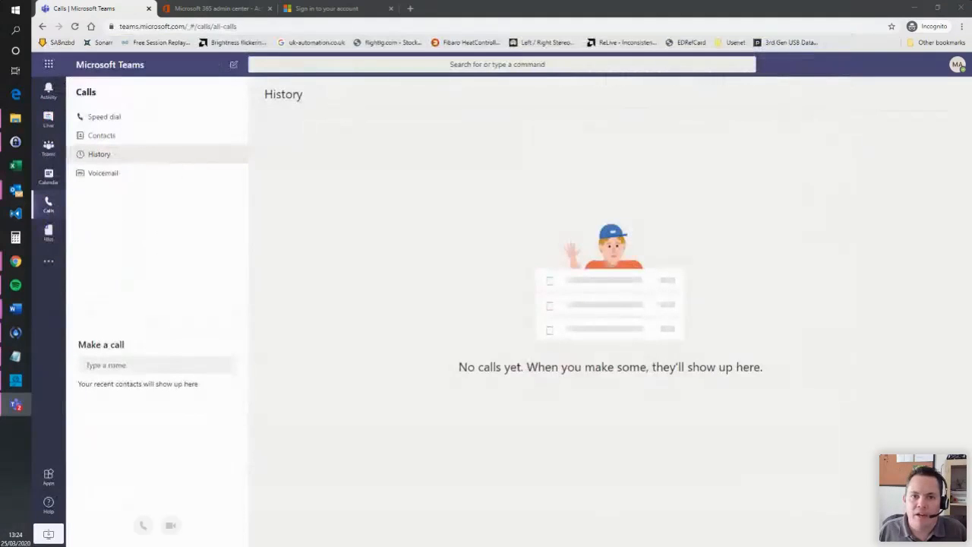
click(92, 152)
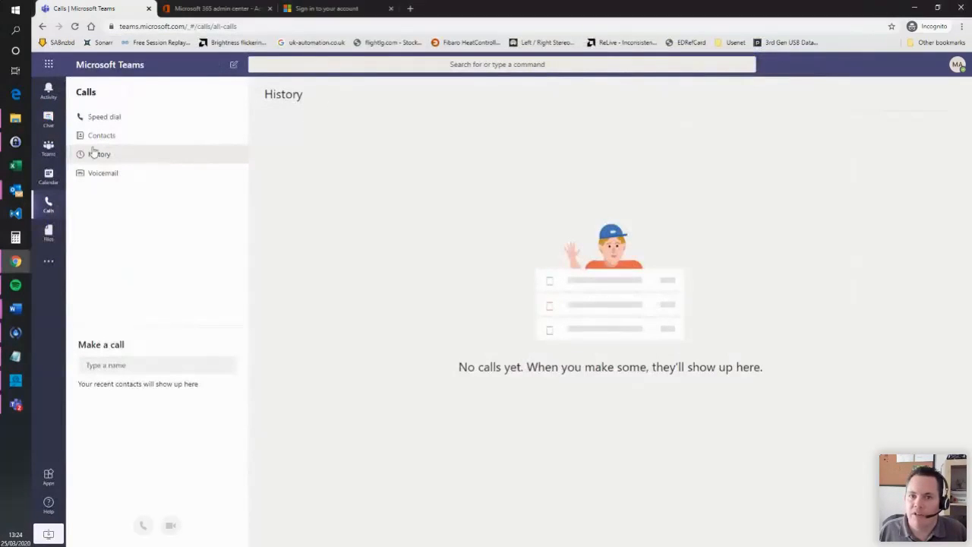
- Look at the Voicemail page, then open the Files area's empty Recent view
click(127, 176)
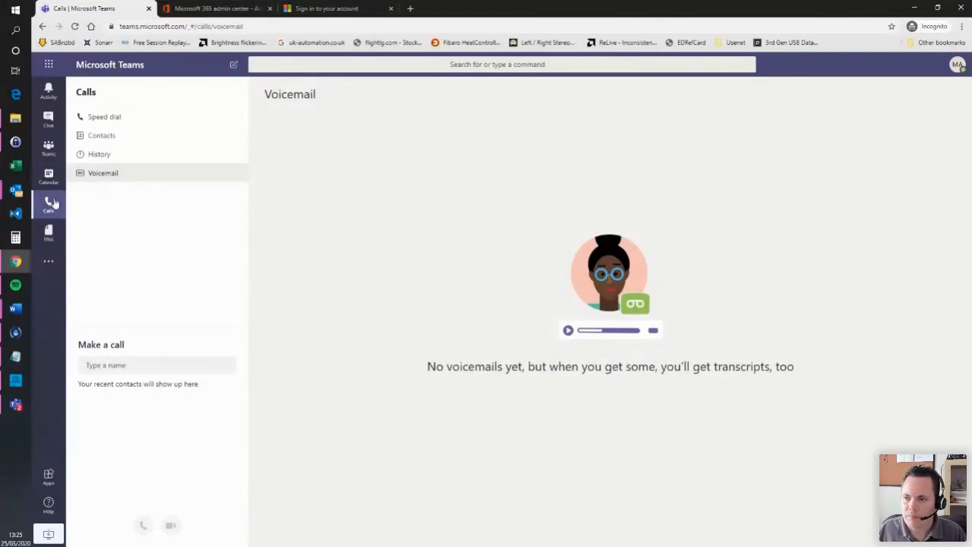
click(50, 236)
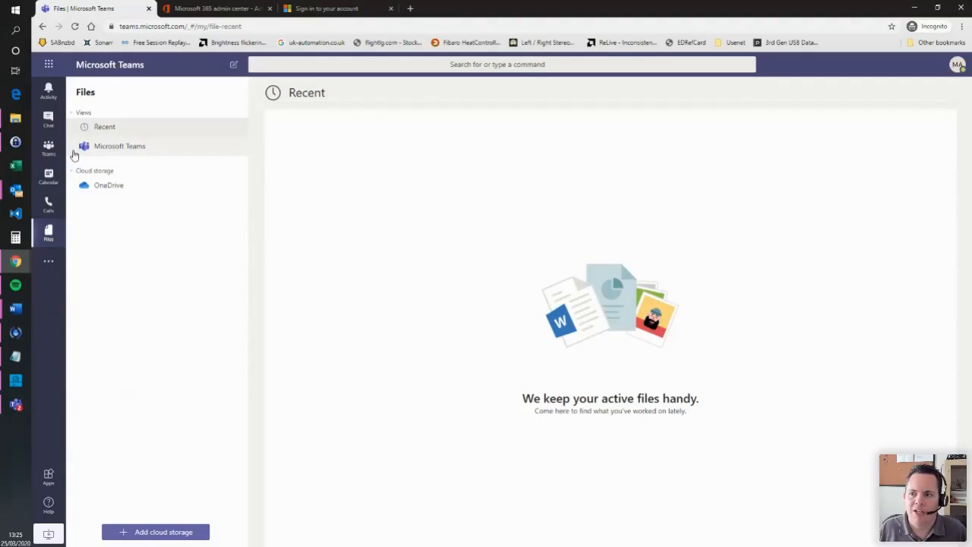
- Go to Teams and view the Files tab of the Management Policies channel
click(49, 148)
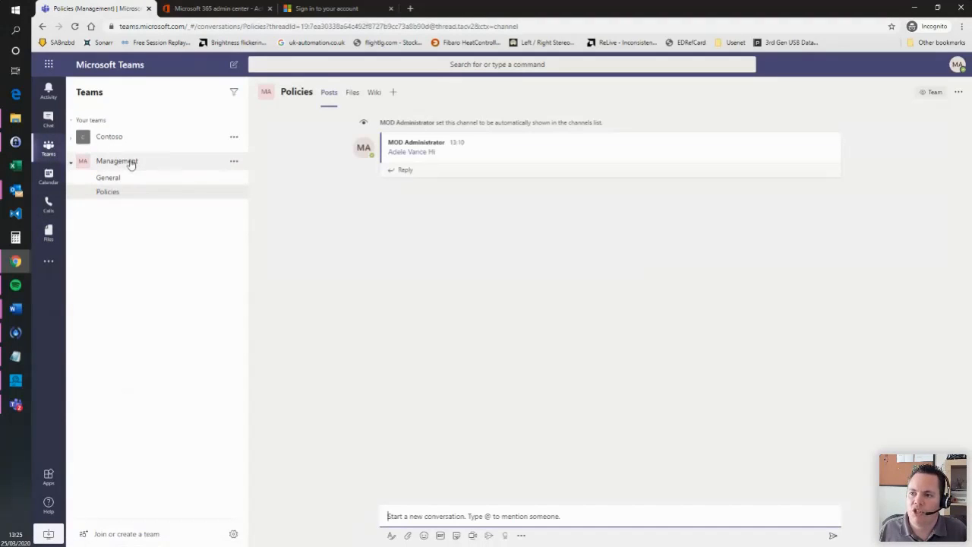
click(129, 162)
click(130, 164)
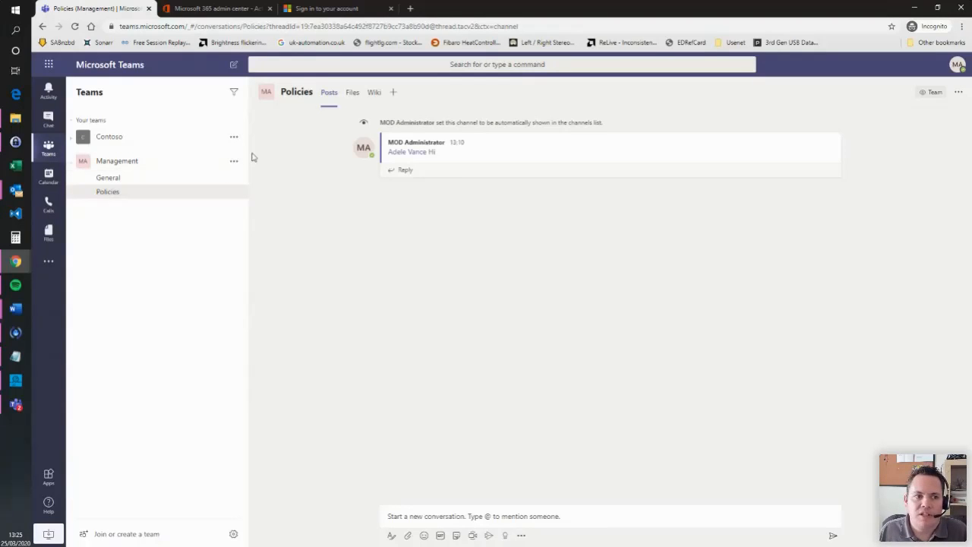
click(351, 93)
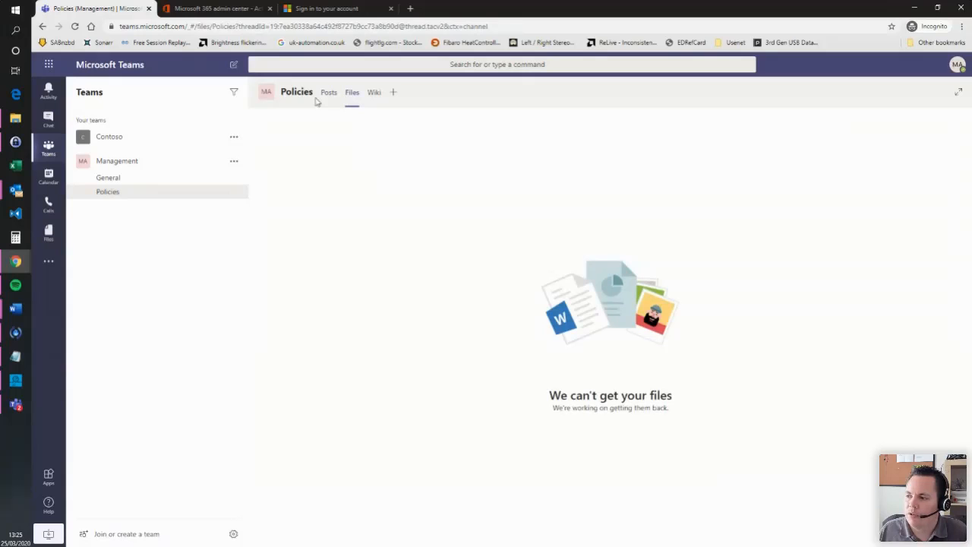
- Check the Contoso General channel's files, which can't load, then return to its posts
click(142, 177)
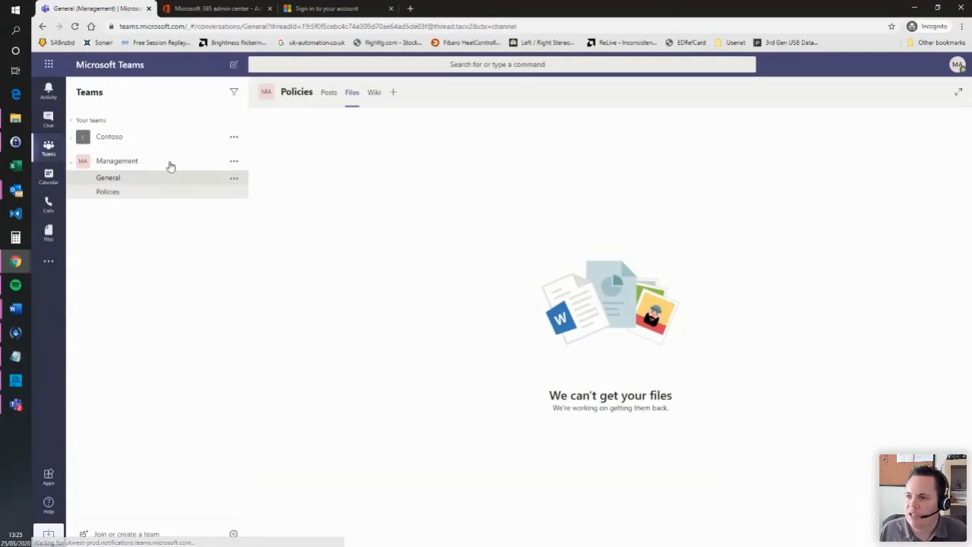
click(353, 94)
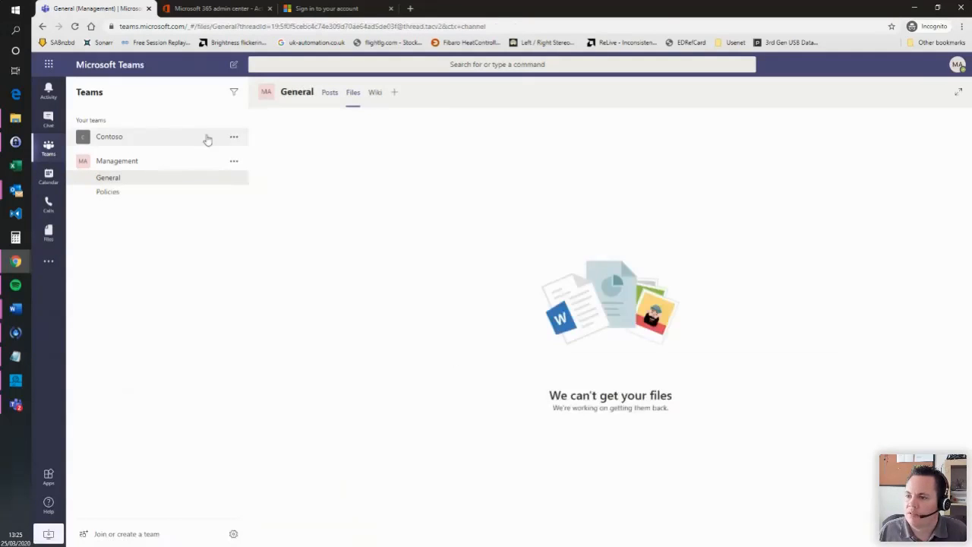
click(129, 144)
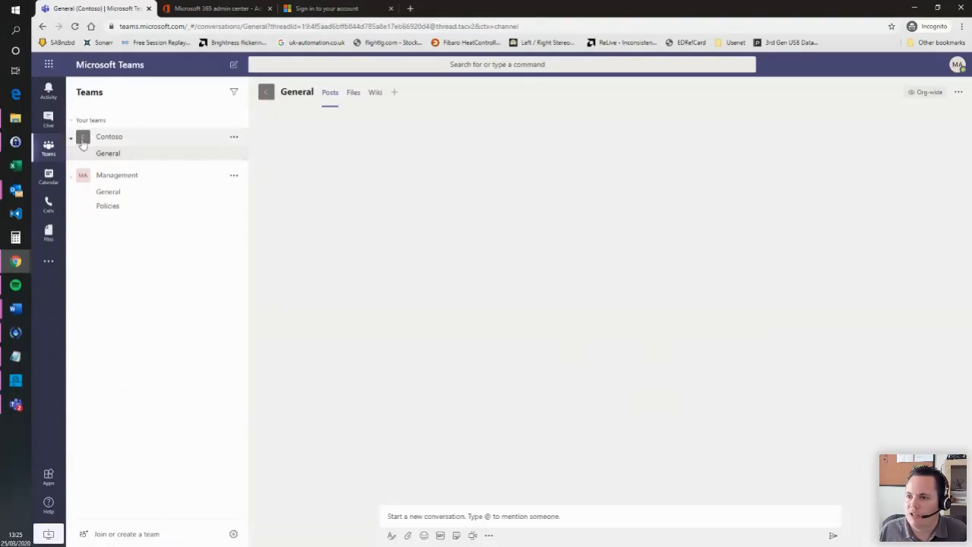
click(353, 94)
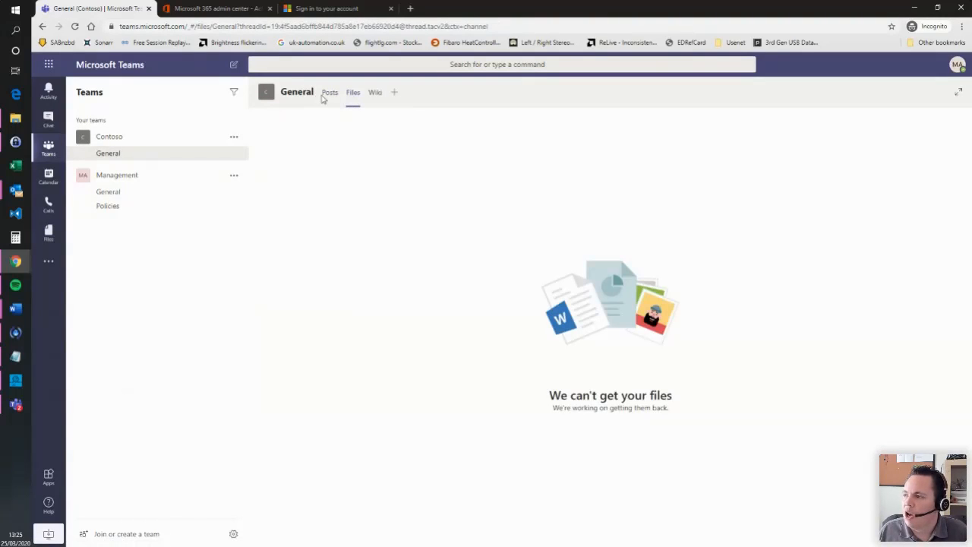
click(330, 96)
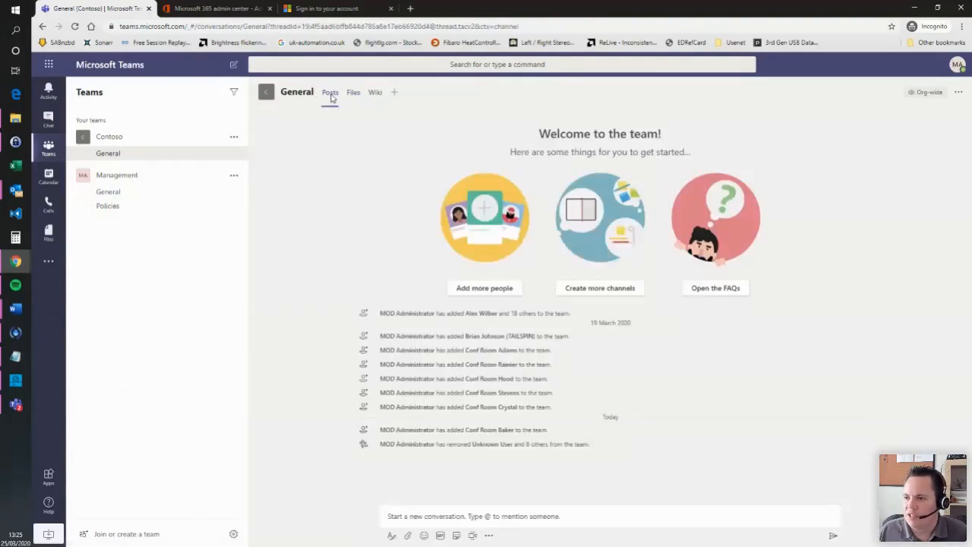
key(alt+Tab)
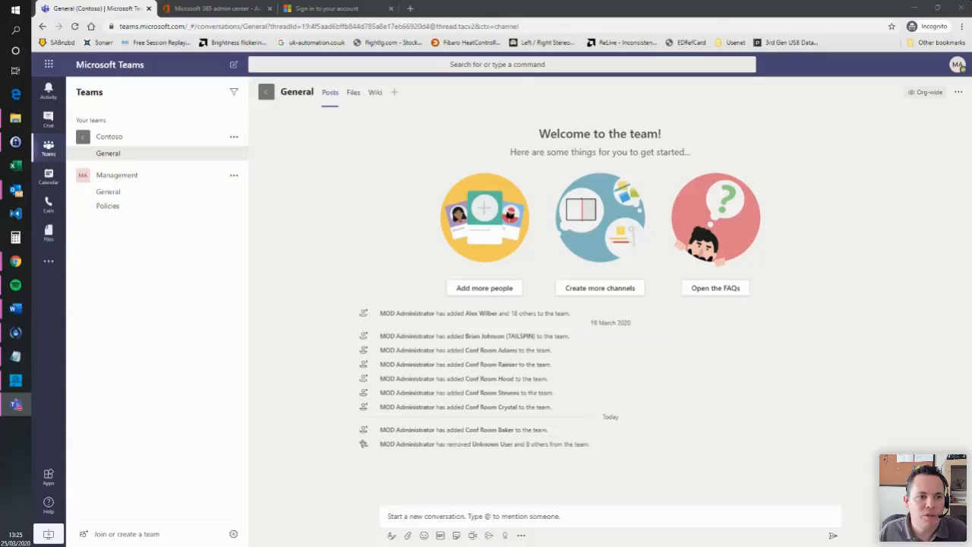
drag(0, 140, 272, 71)
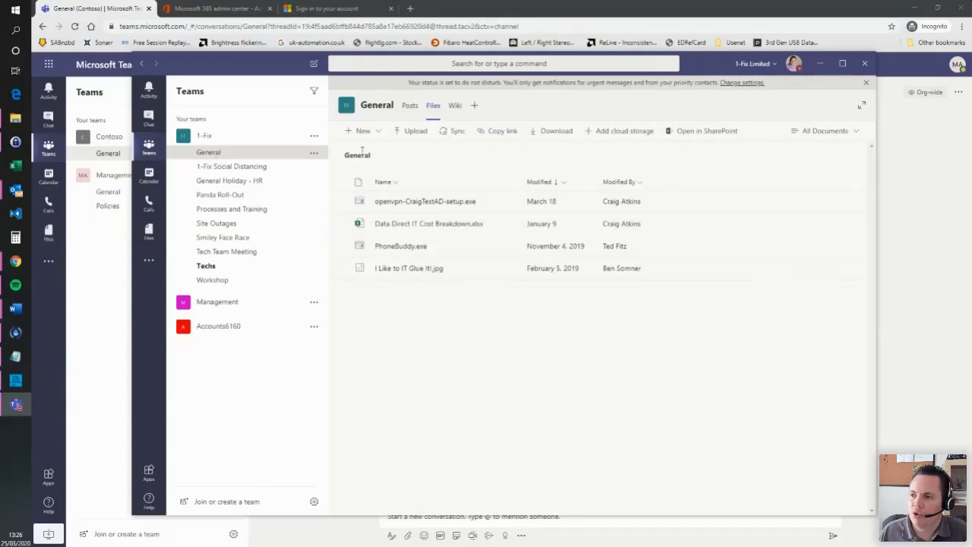
click(820, 64)
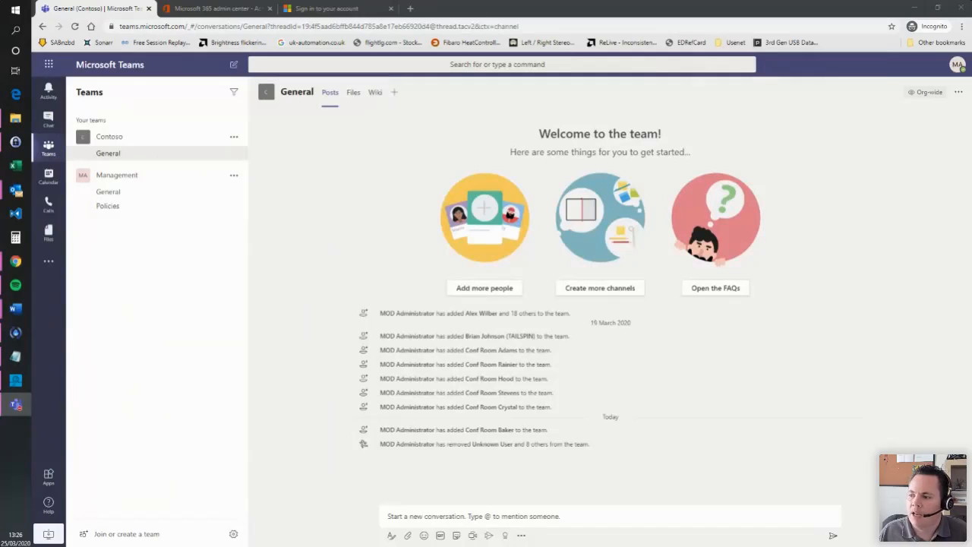
click(408, 535)
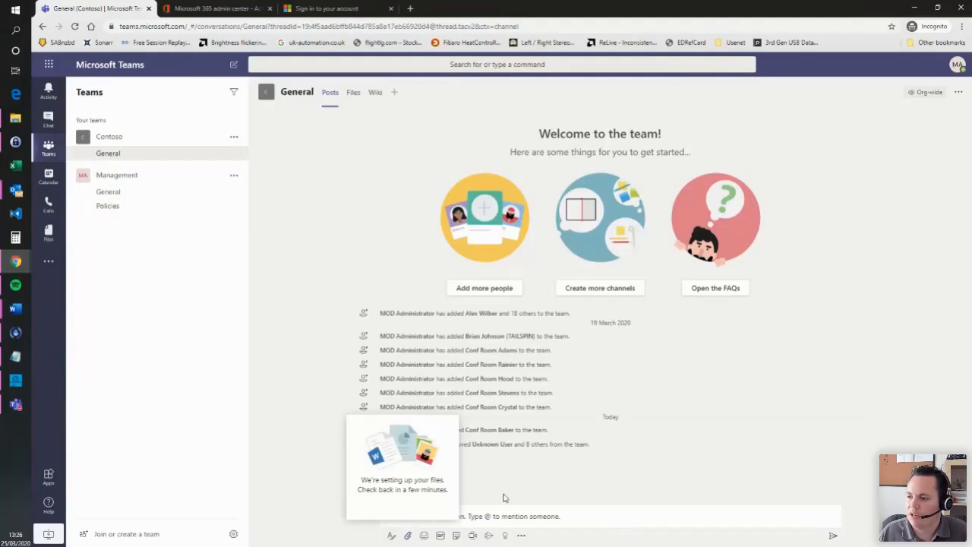
click(531, 473)
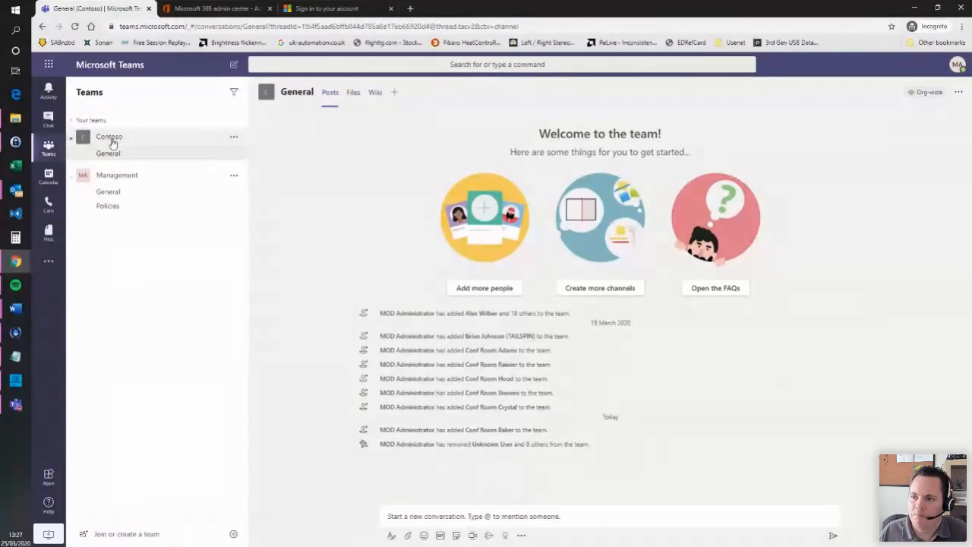
- Browse the Management team's General and Policies channels, then reopen the empty Files Recent view
click(136, 178)
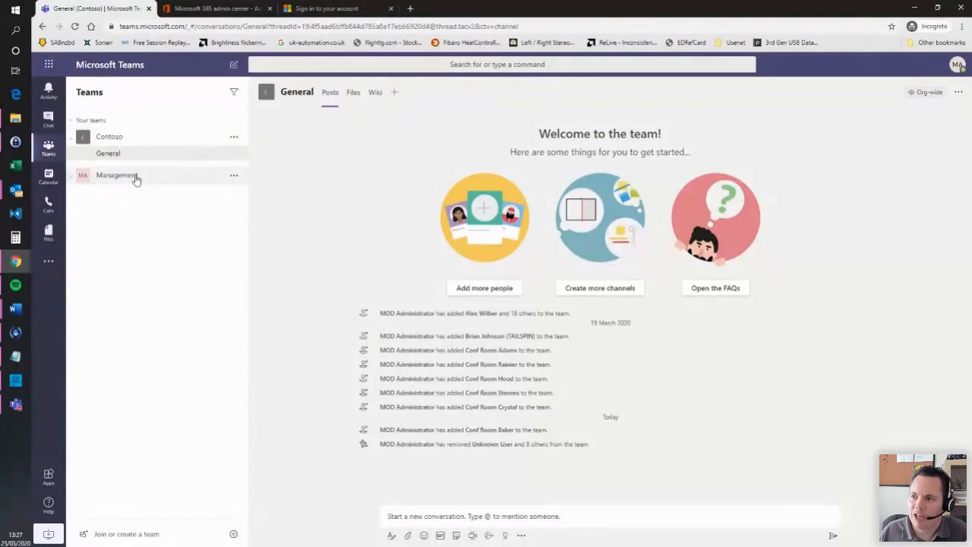
click(152, 176)
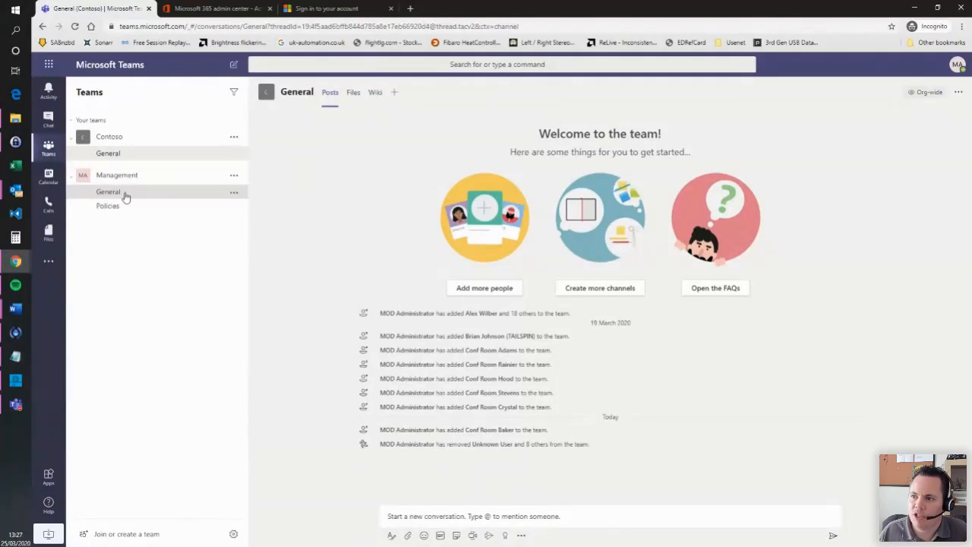
click(121, 193)
click(119, 206)
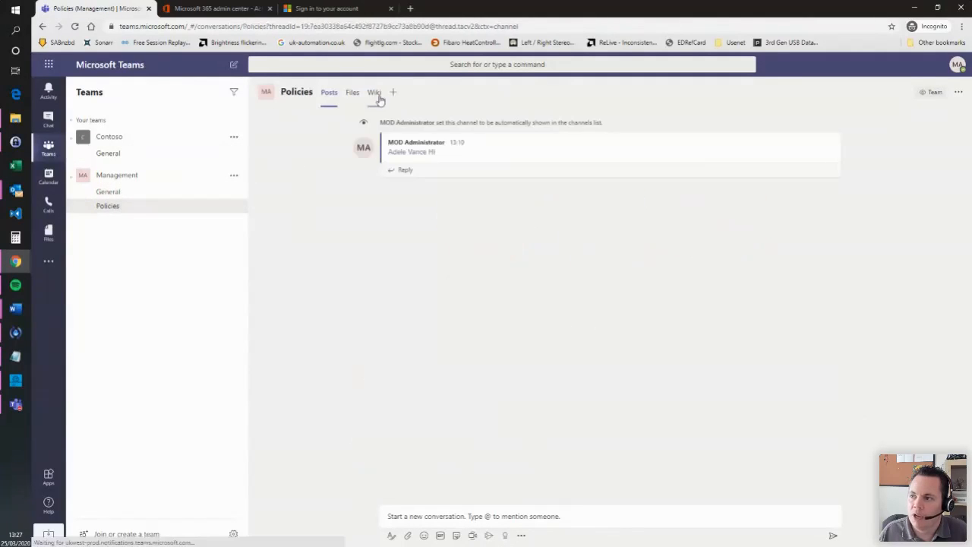
click(112, 194)
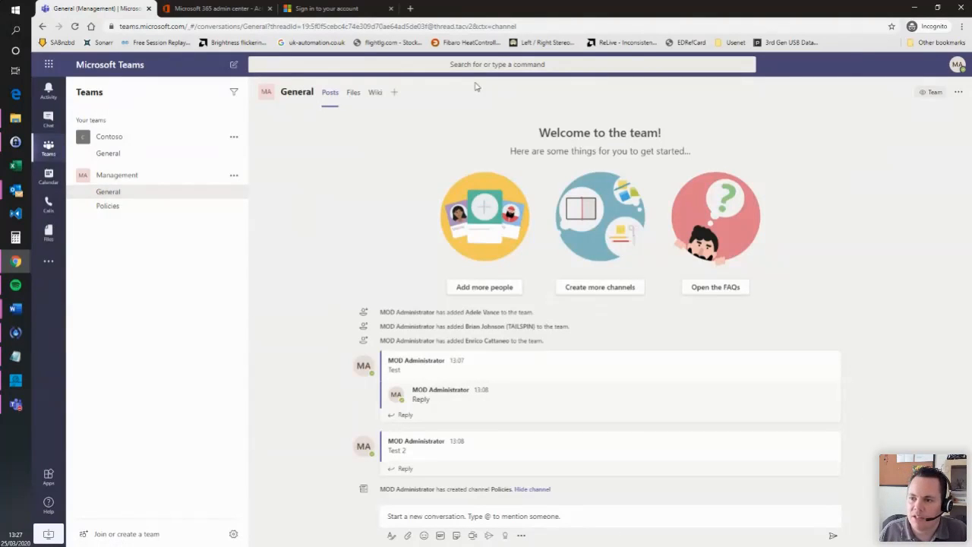
click(52, 236)
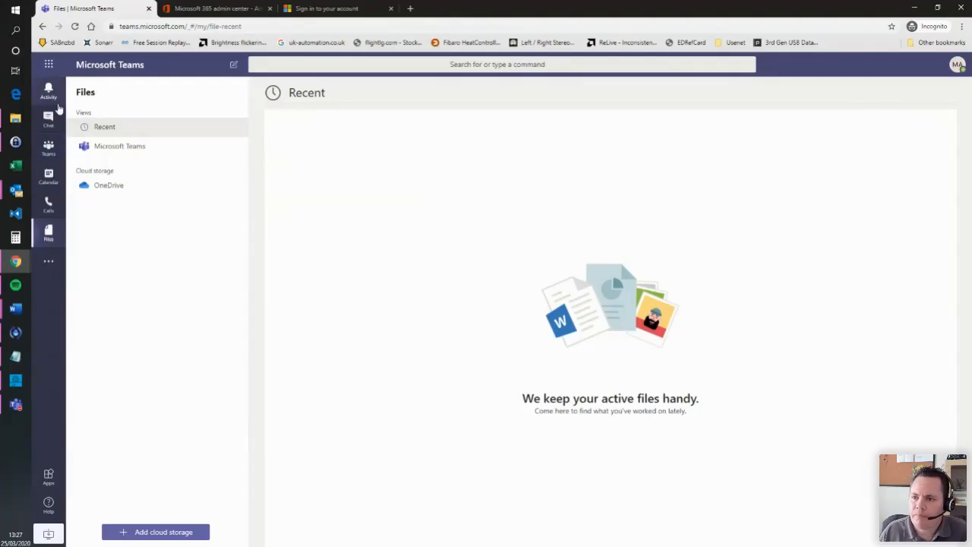
- Return via Chat and Teams to Management General and start a reply under Test 2
click(57, 125)
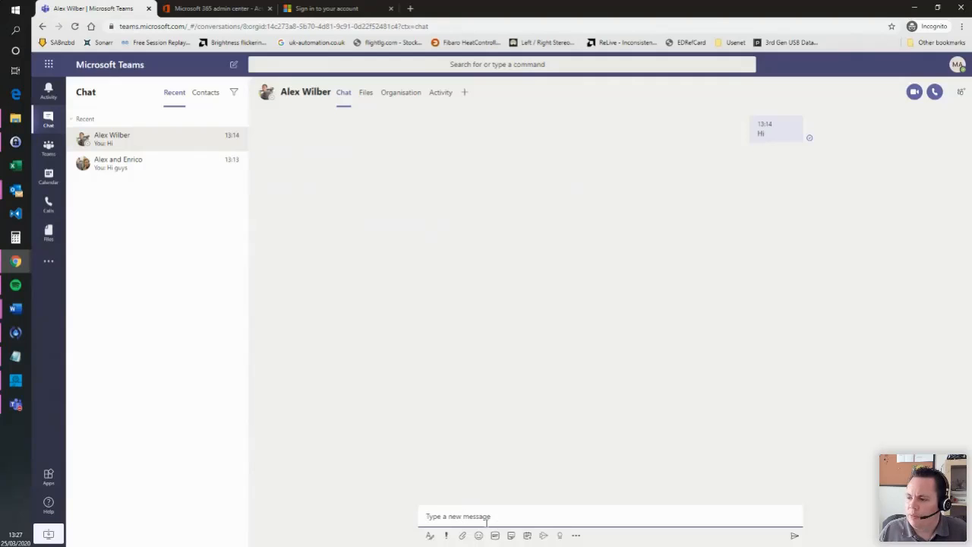
click(47, 146)
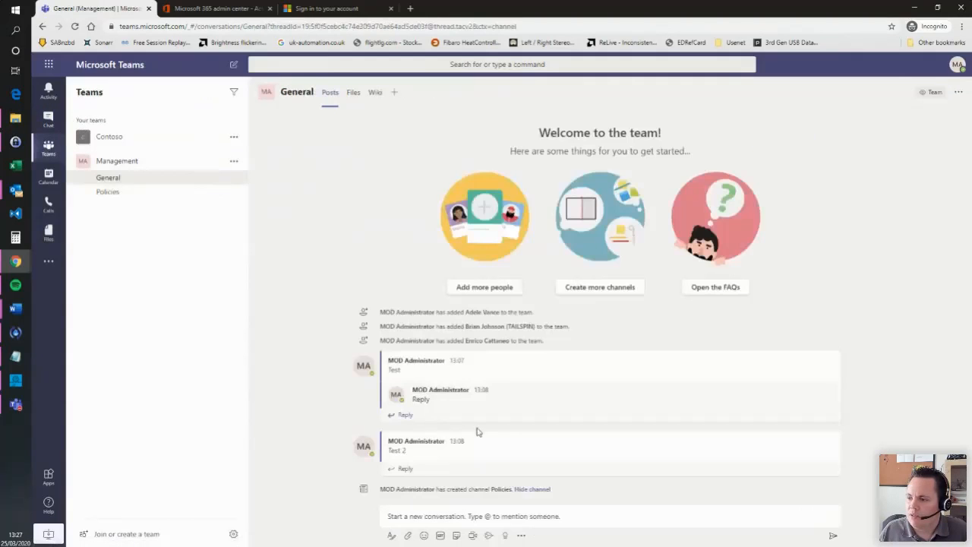
click(406, 469)
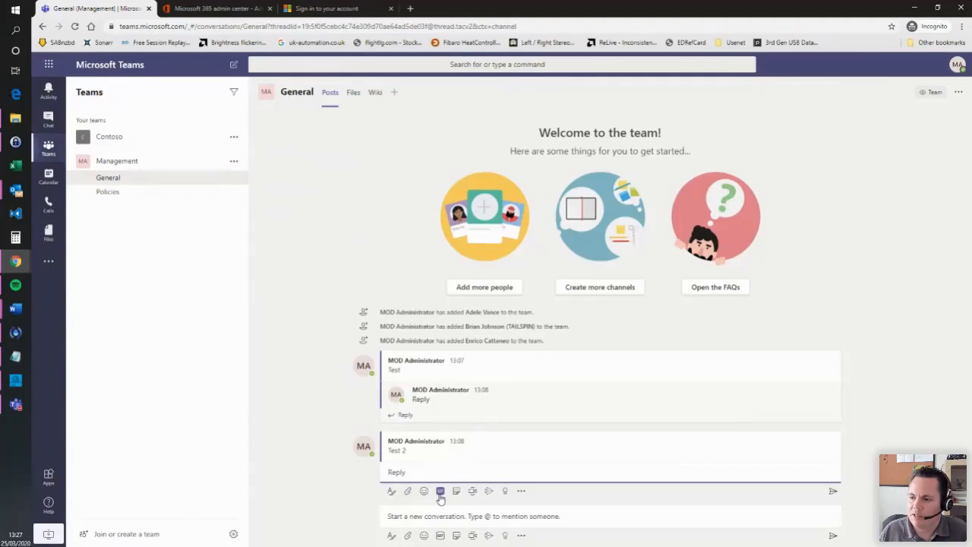
text(zjhjd)
double_click(402, 475)
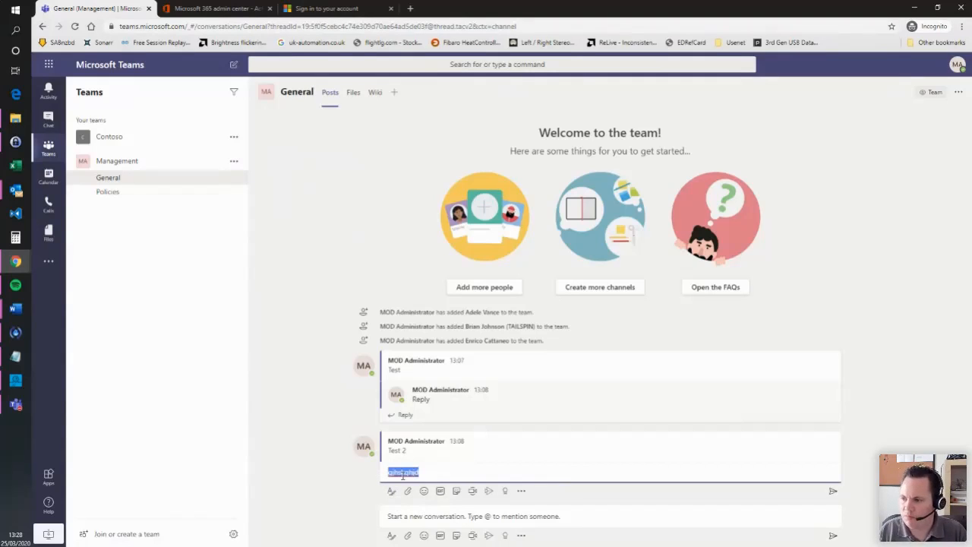
click(392, 490)
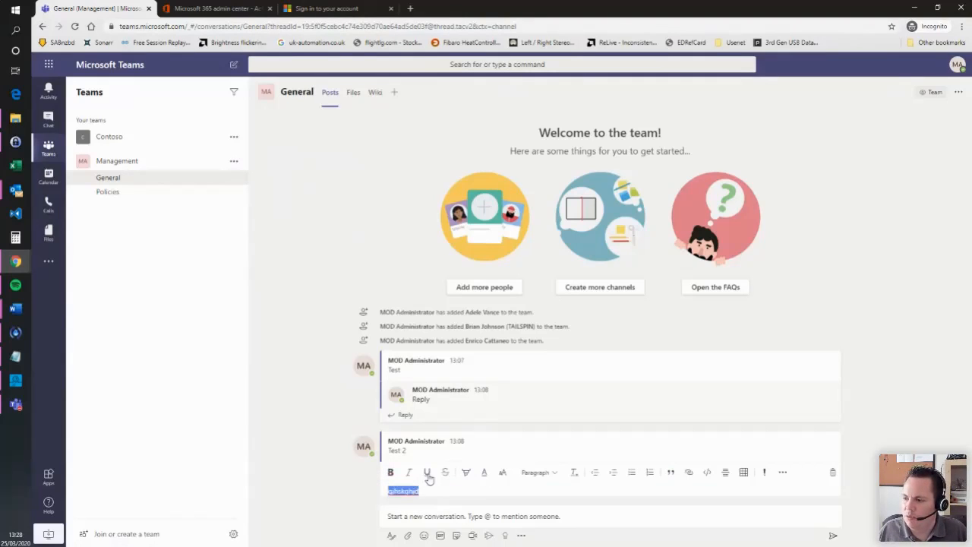
click(391, 473)
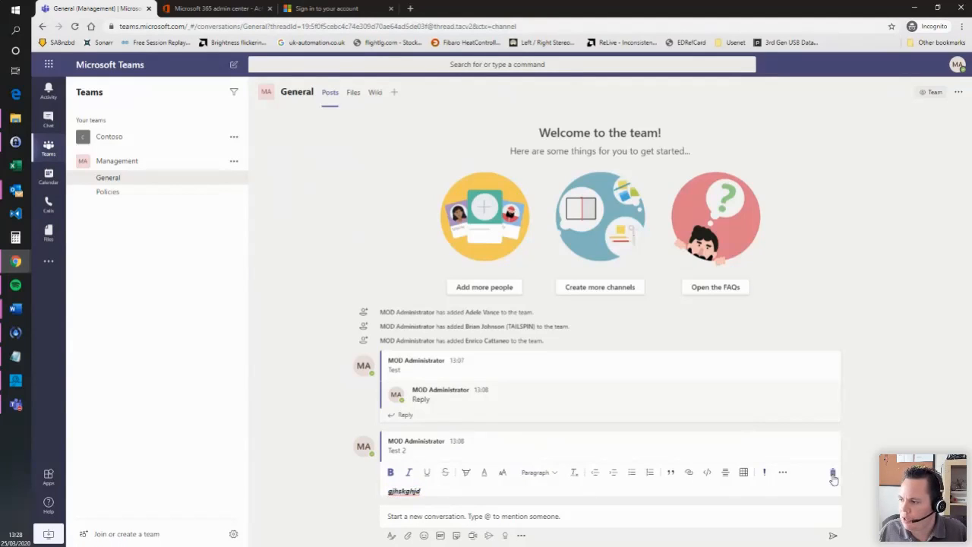
click(832, 472)
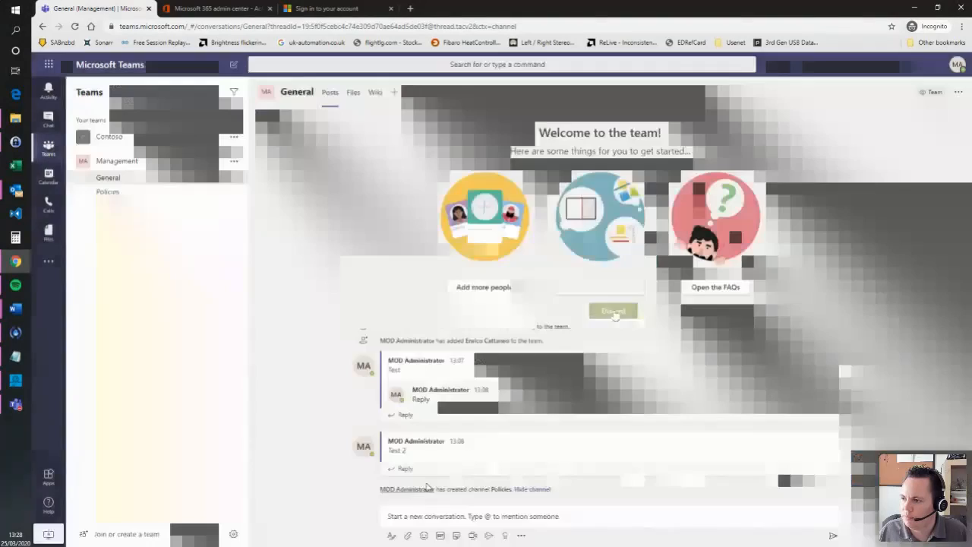
click(612, 311)
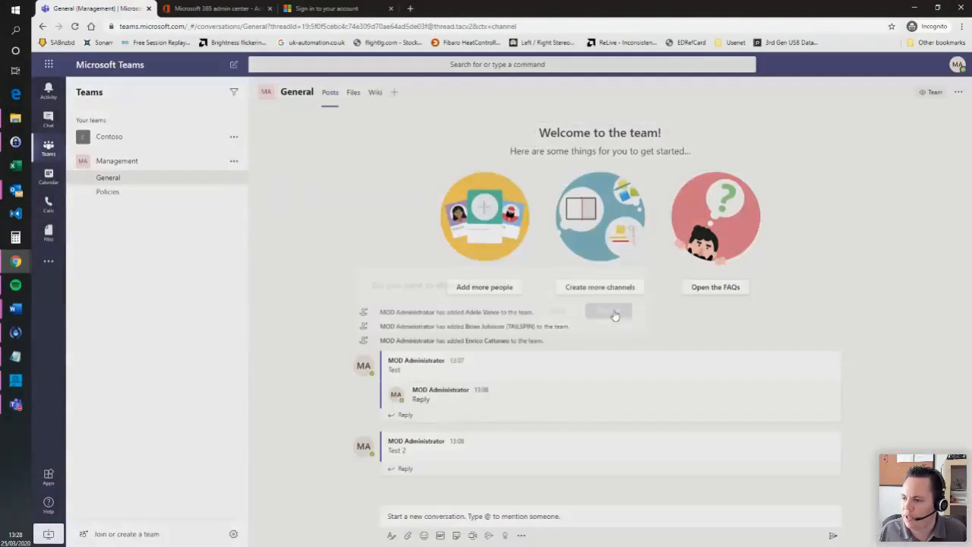
click(411, 469)
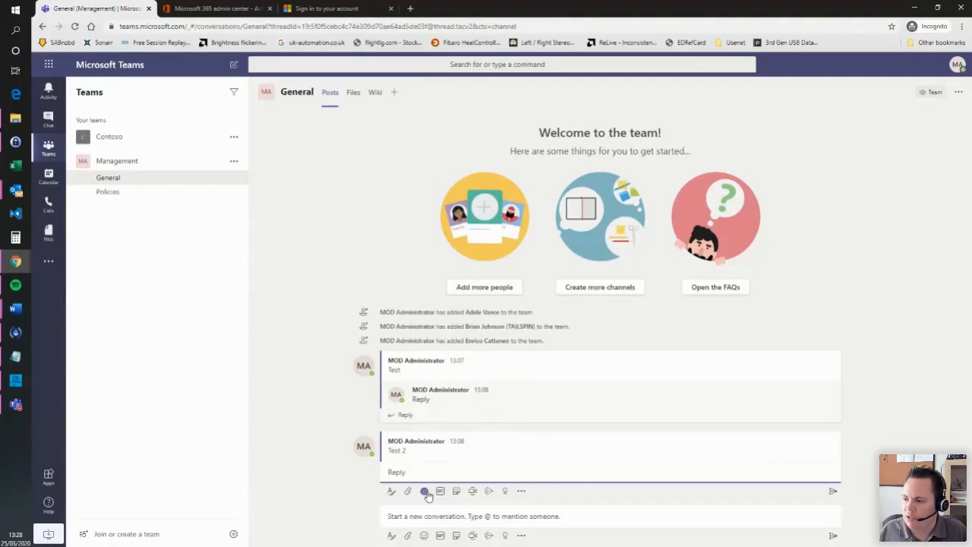
- Post a single face emoji as a reply under the Test 2 post
click(425, 492)
scroll(524, 379, down, 2)
scroll(526, 395, up, 2)
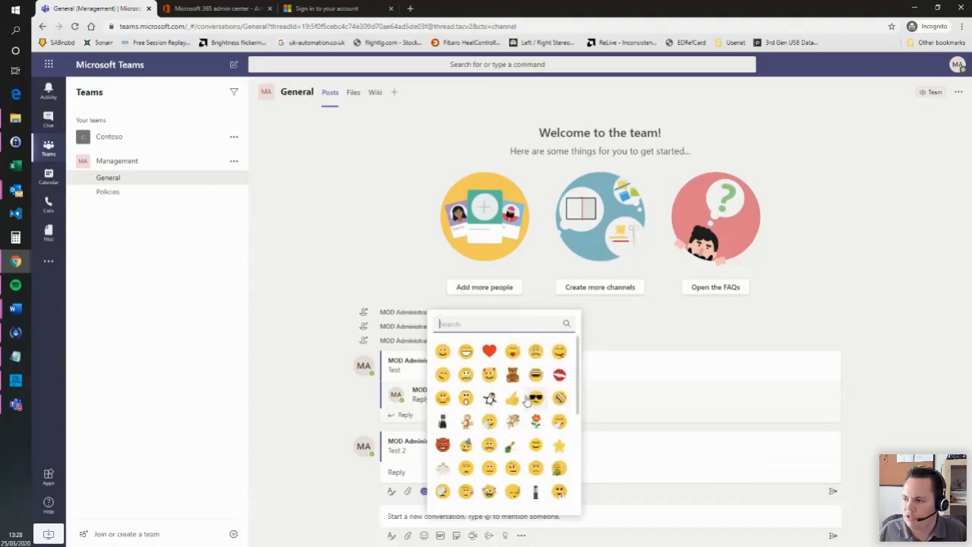
scroll(527, 395, down, 5)
scroll(526, 390, up, 5)
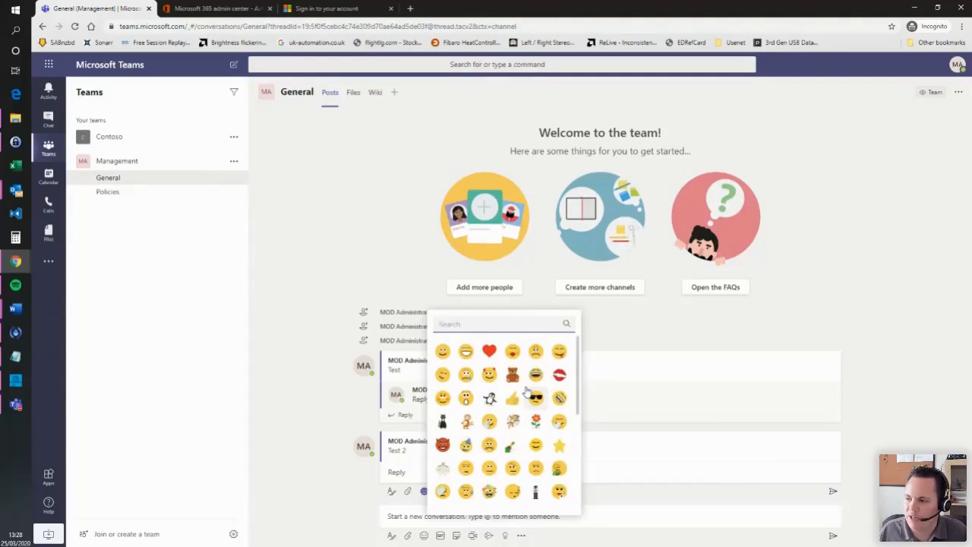
scroll(526, 390, down, 5)
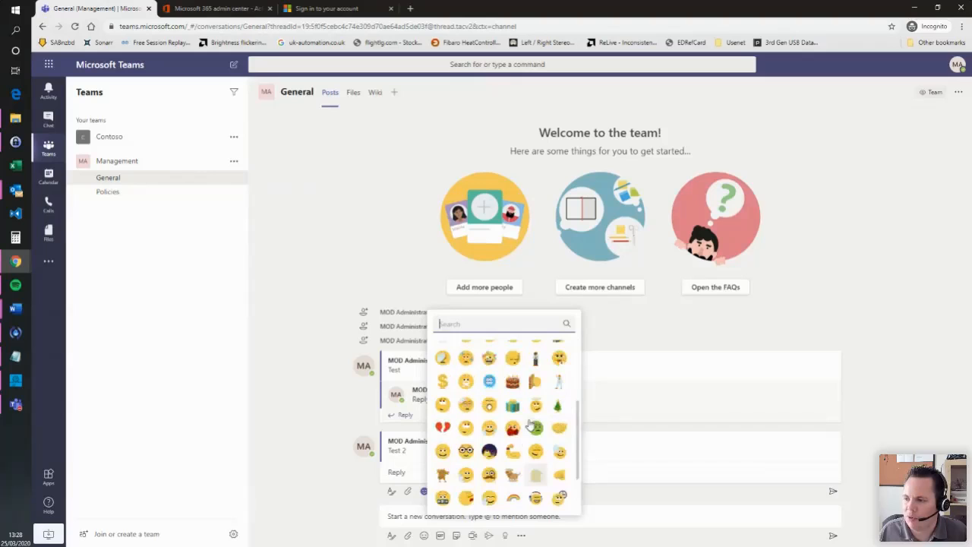
click(487, 452)
key(Return)
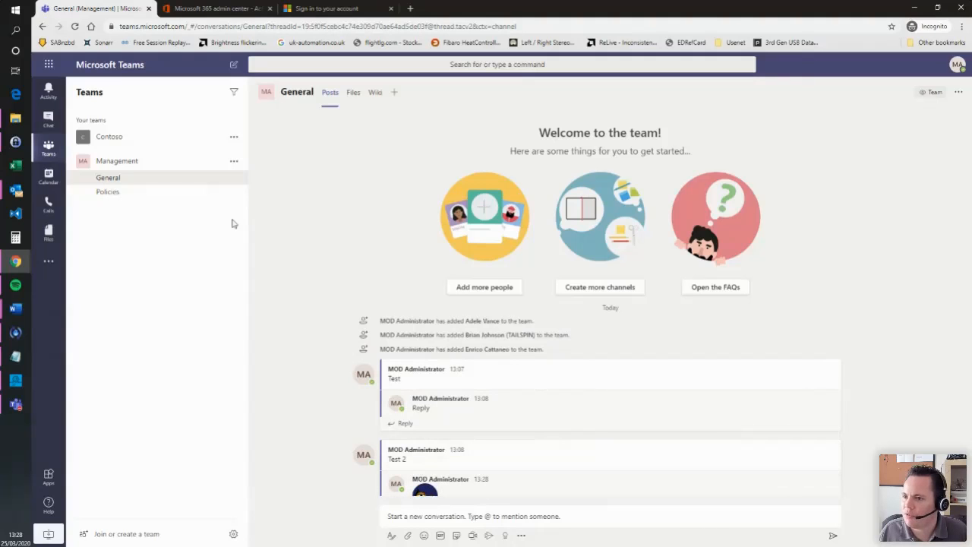
click(125, 195)
- Reply under Test 2 in Management General with the 'Hey, look at us...' Giphy GIF
click(125, 184)
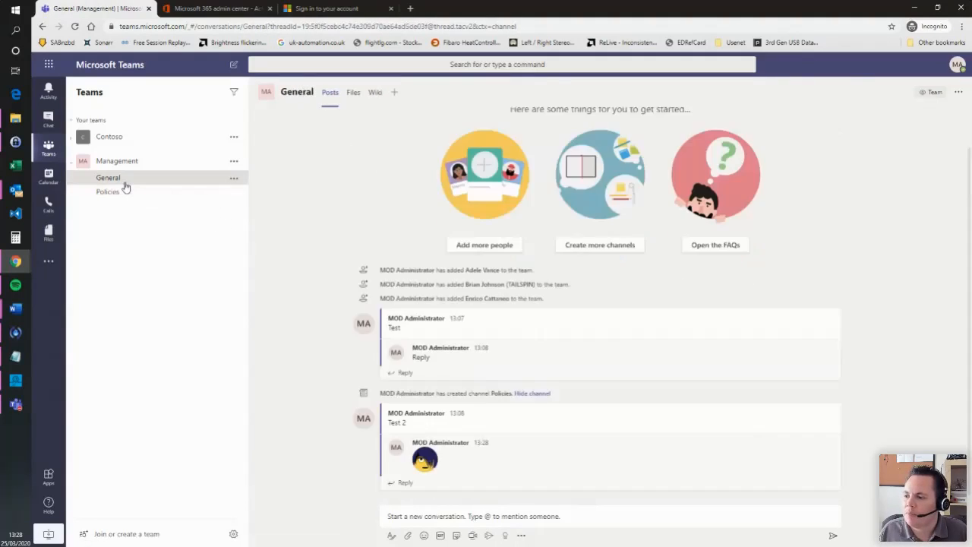
click(398, 484)
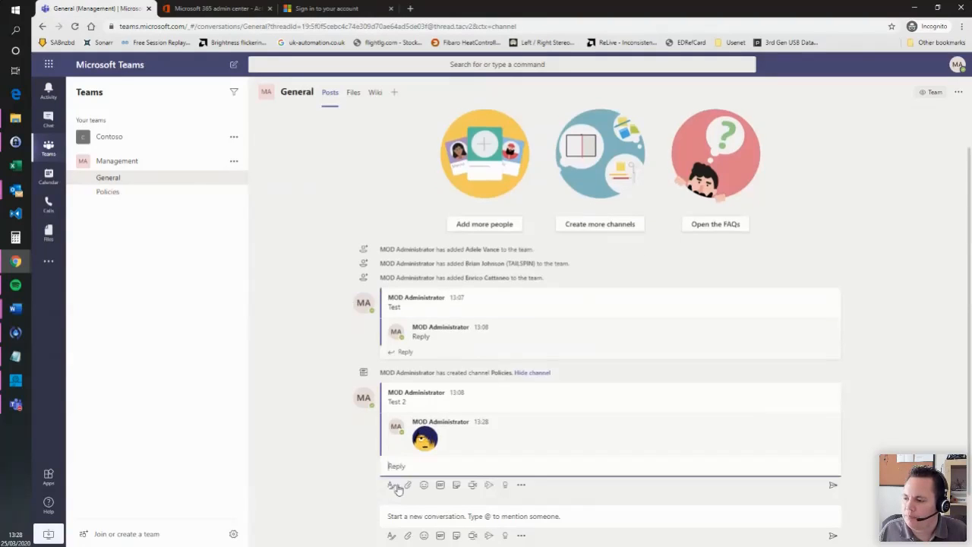
click(440, 486)
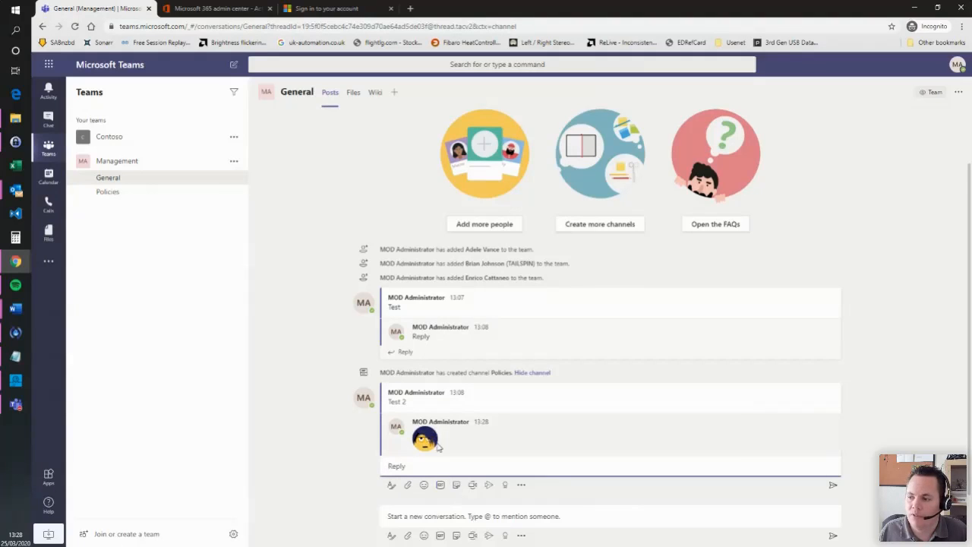
click(442, 486)
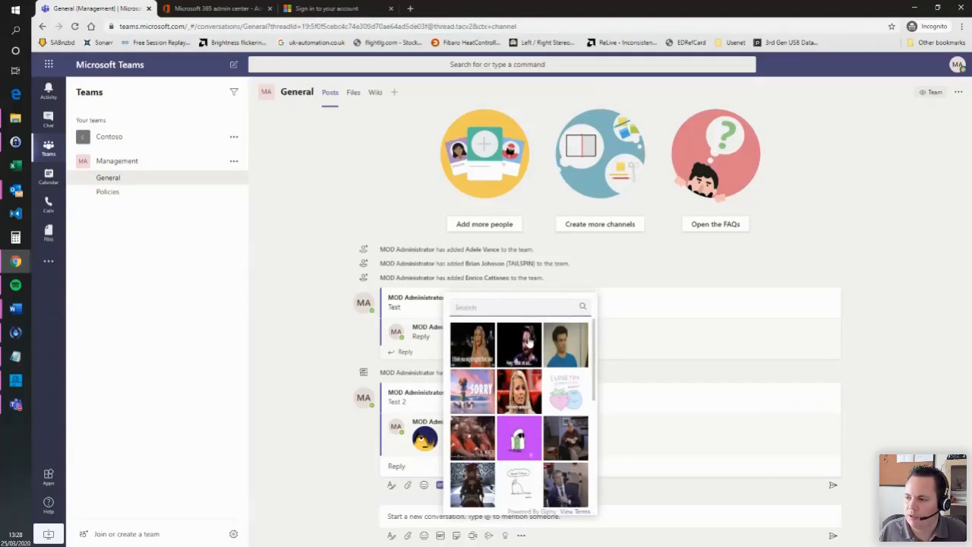
click(519, 346)
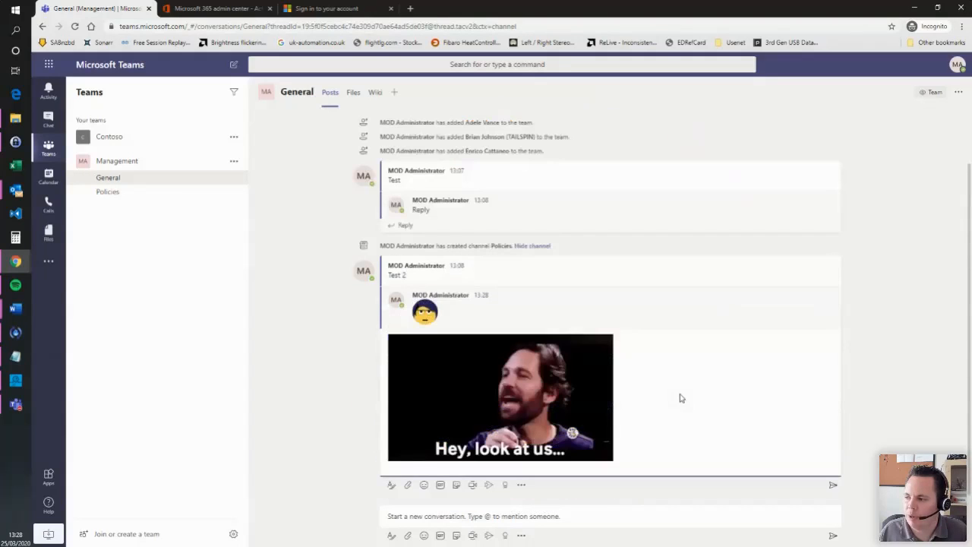
click(833, 486)
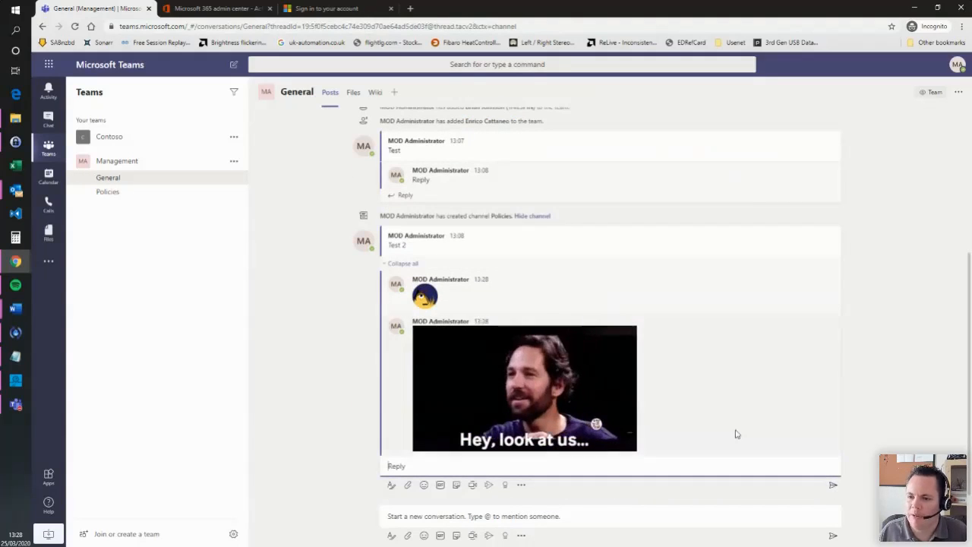
mouse_move(701, 354)
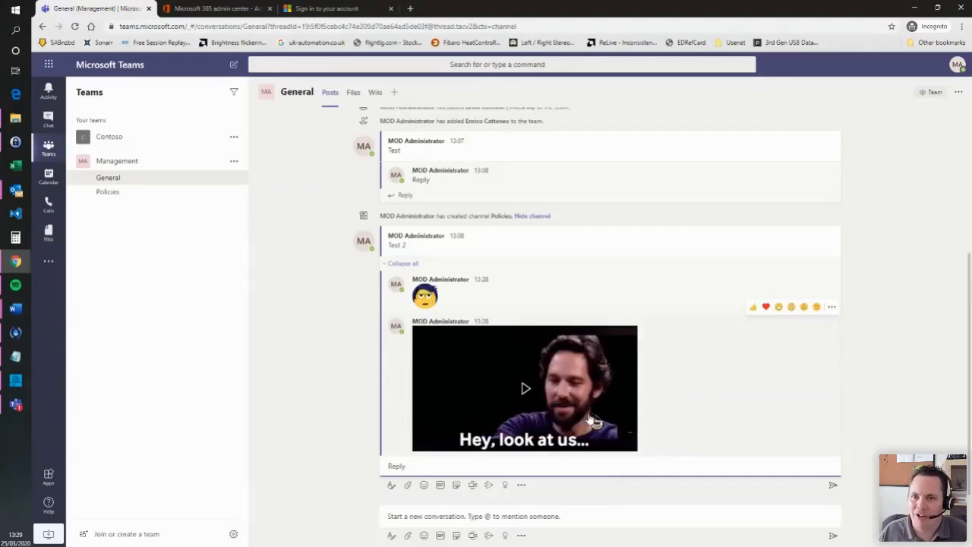
- Change the HEY! sticker's caption to 'Hello!' and send it as a Test 2 reply
click(456, 486)
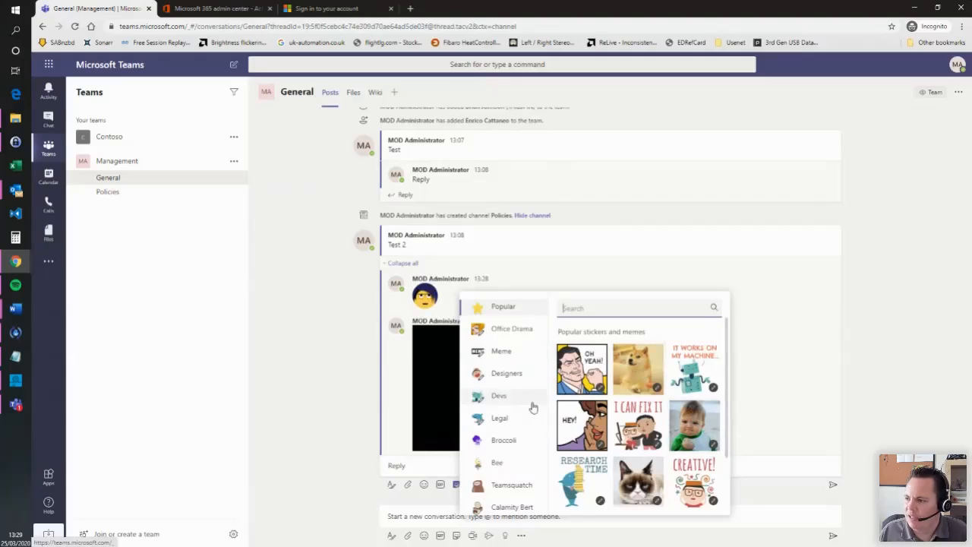
scroll(531, 406, down, 1)
scroll(529, 408, up, 1)
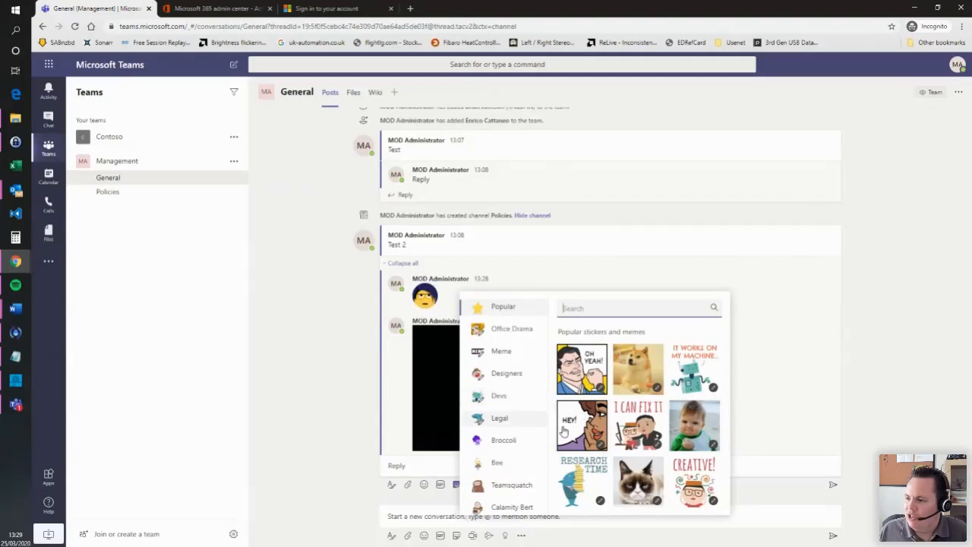
click(590, 429)
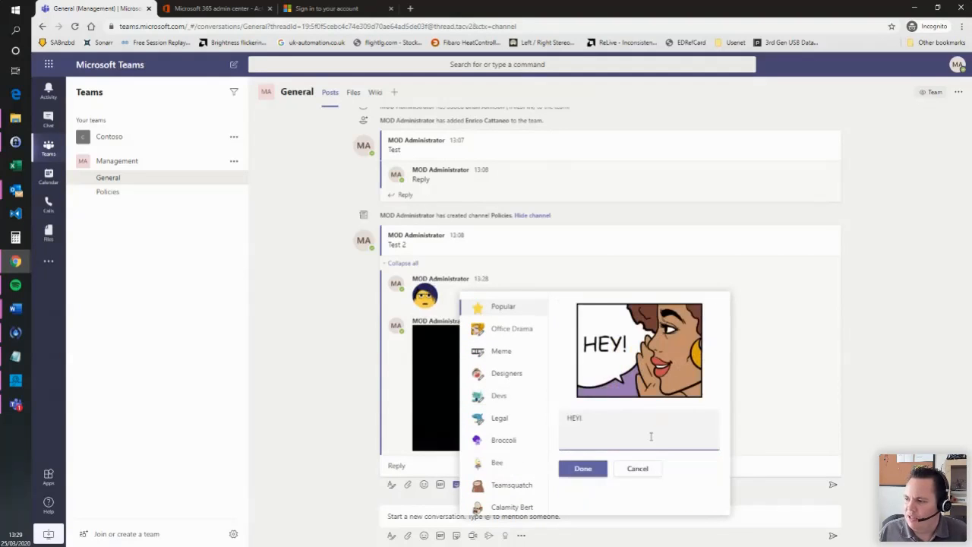
key(ctrl+a)
text(Hello!)
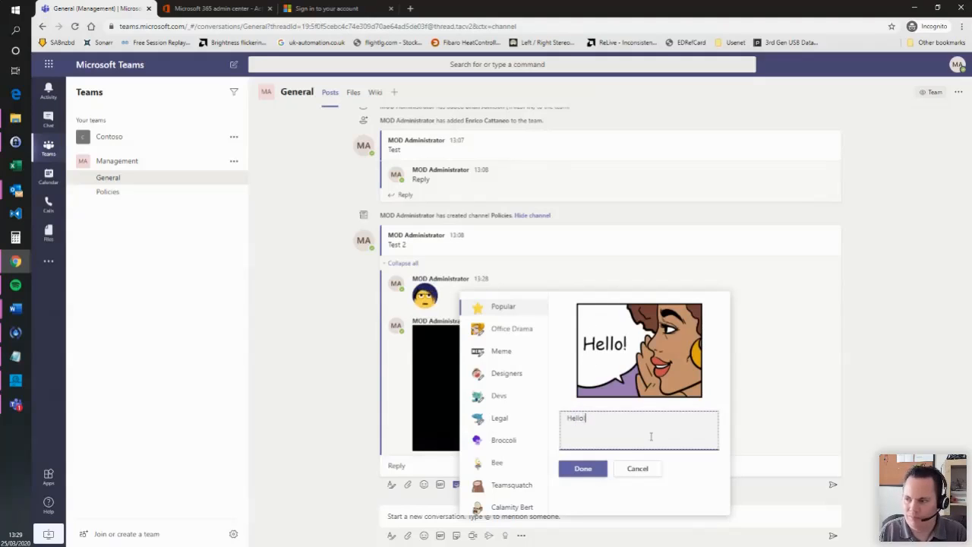
click(575, 468)
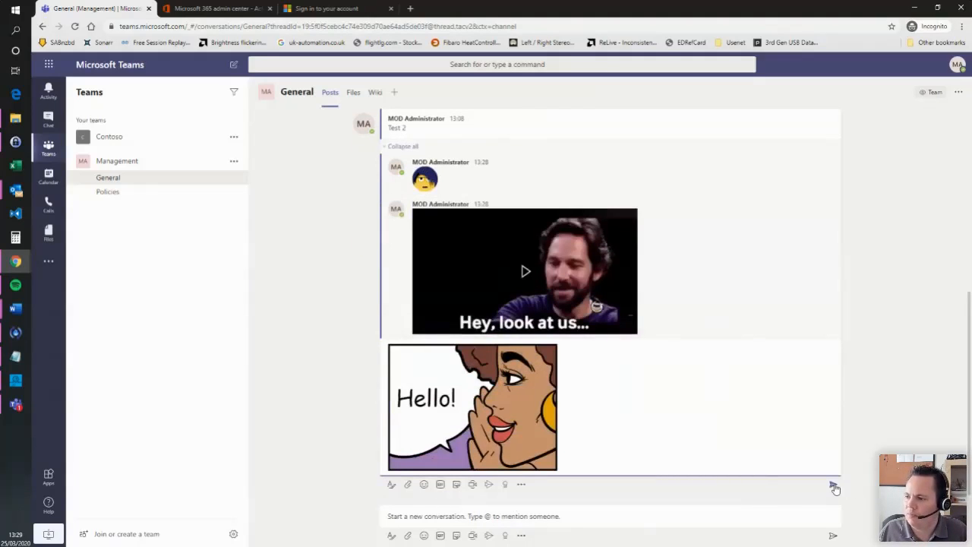
click(834, 484)
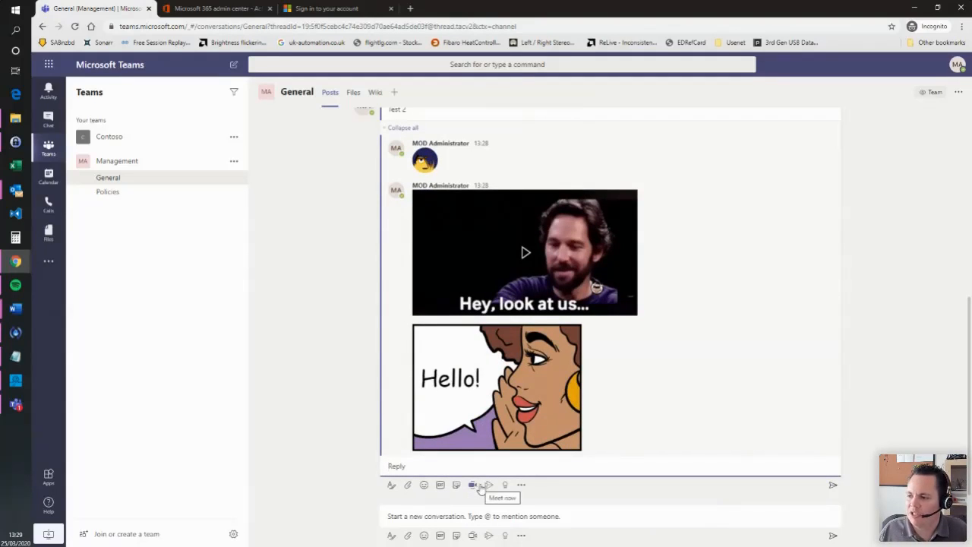
scroll(368, 216, up, 3)
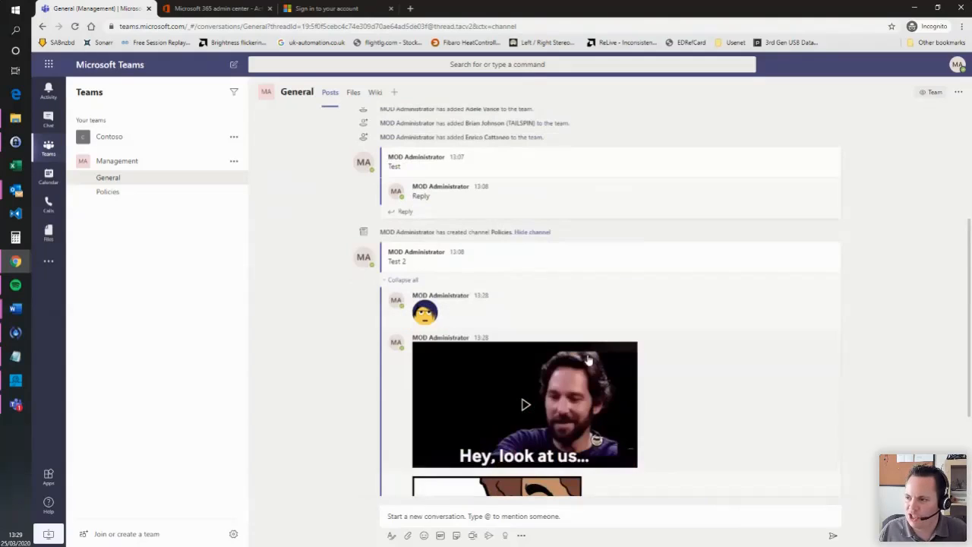
scroll(605, 442, down, 3)
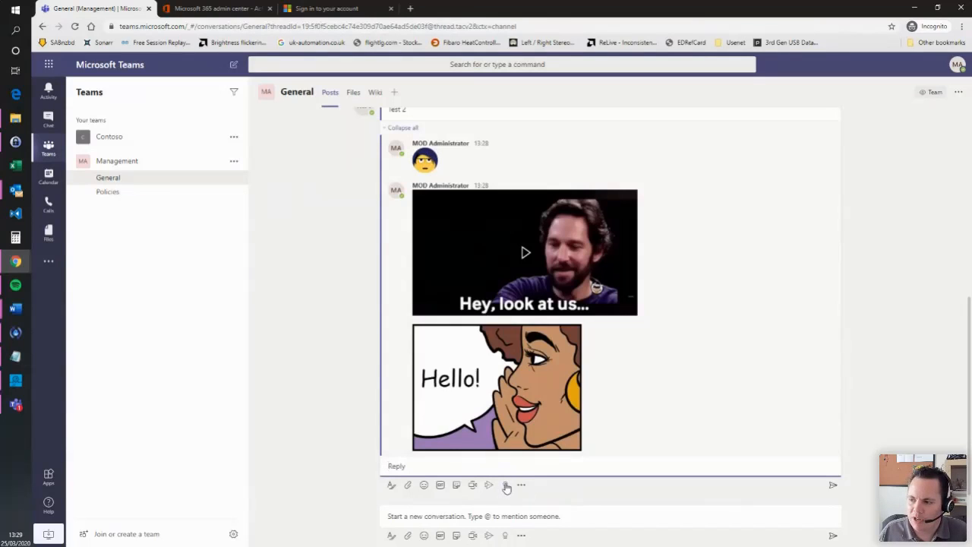
- Pick the Leadership praise badge and write a note praising the great job on the project
click(507, 485)
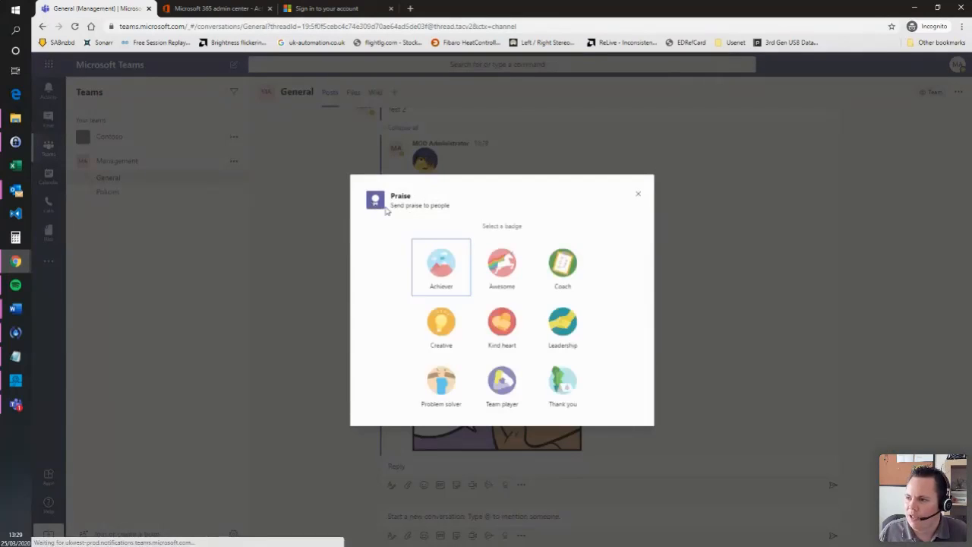
click(566, 326)
click(423, 290)
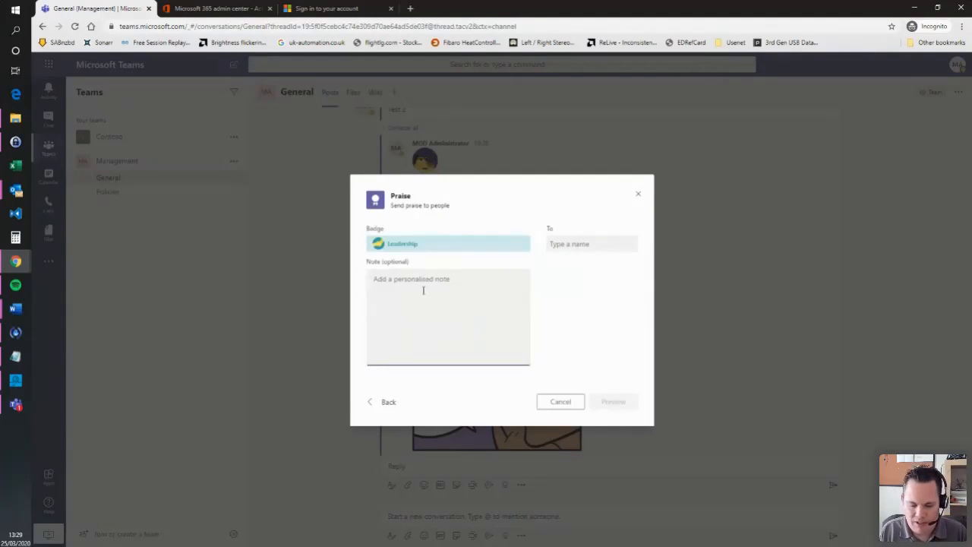
text(Gr)
text(eat job on that project)
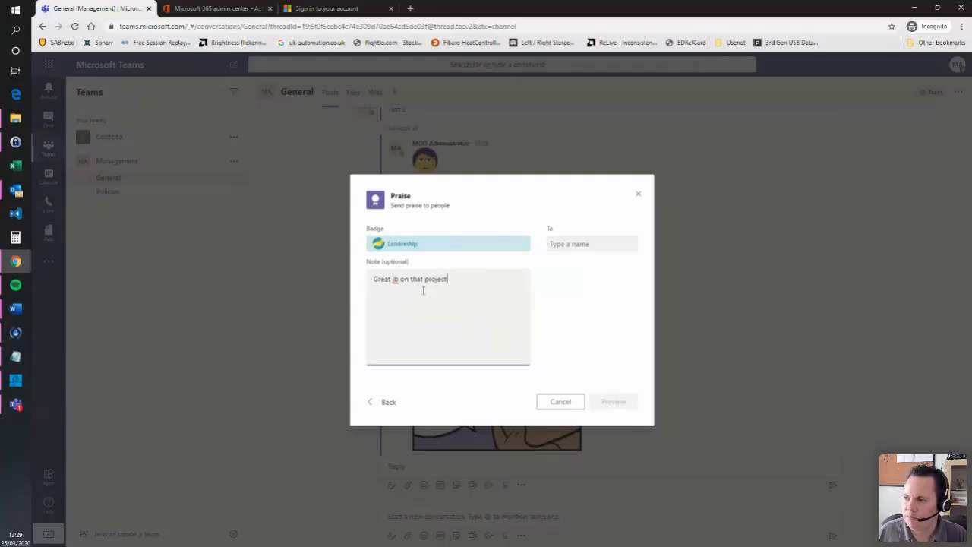
- Add the suggested team member as recipient, preview the praise, and send it
click(613, 243)
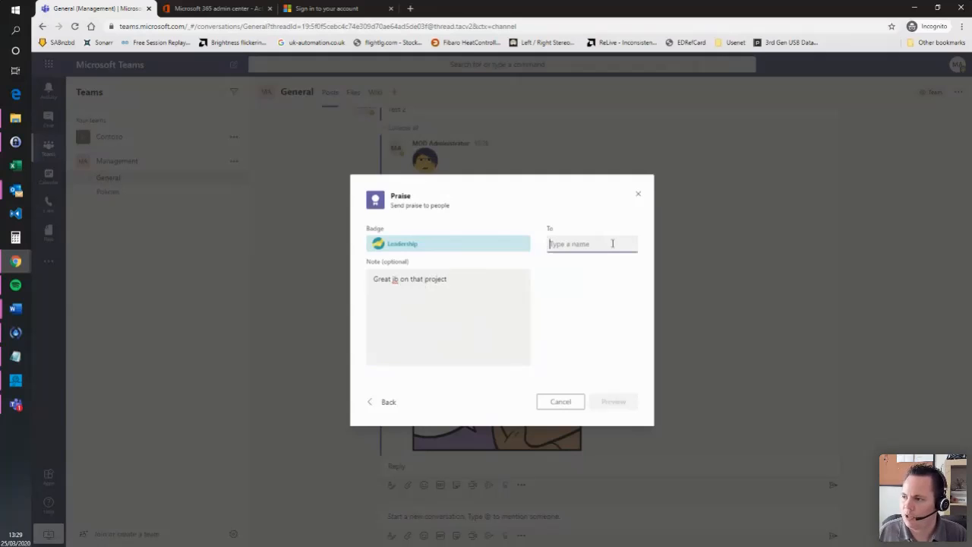
text(en)
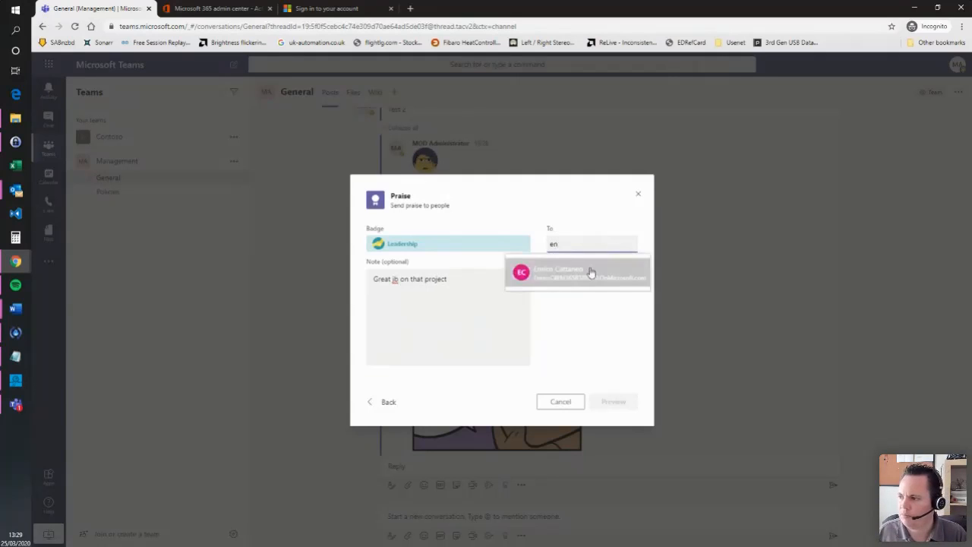
click(590, 272)
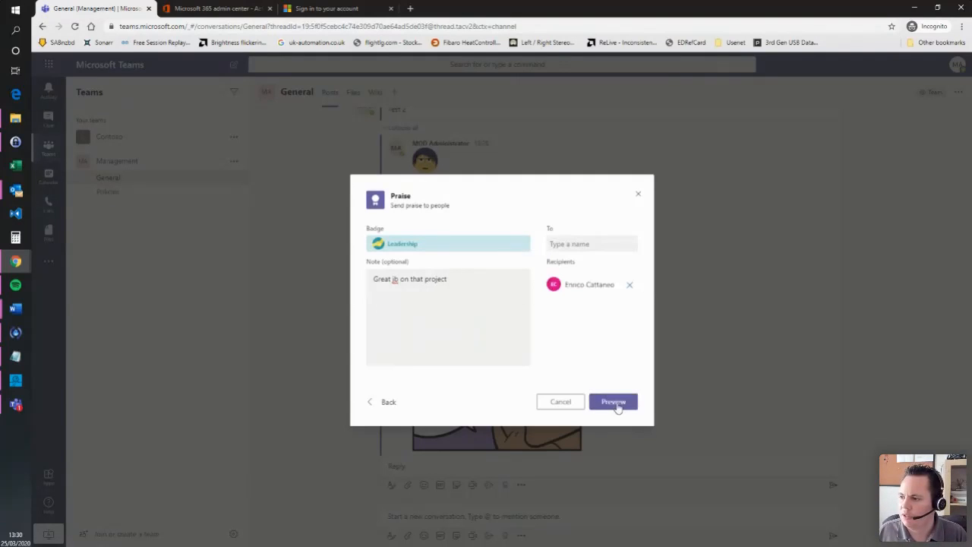
click(617, 403)
click(612, 402)
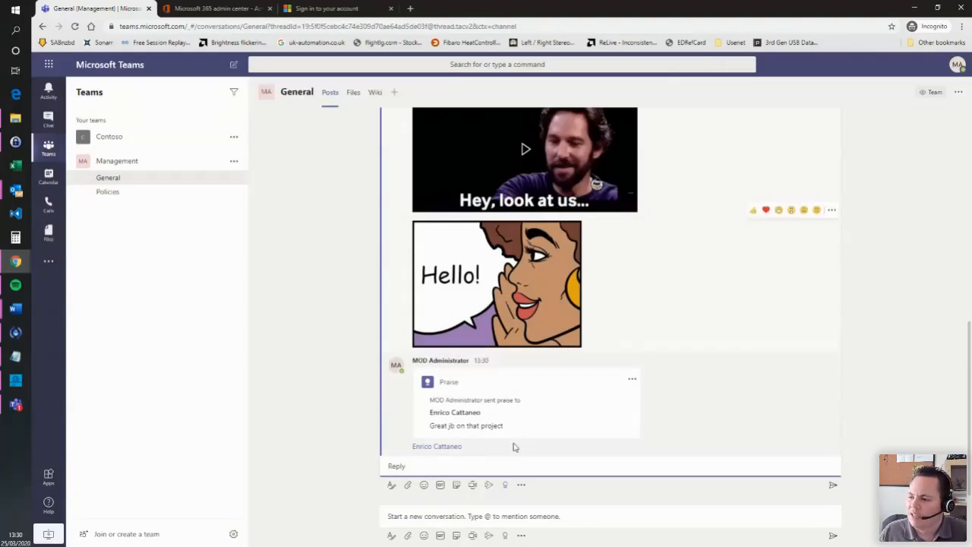
click(521, 487)
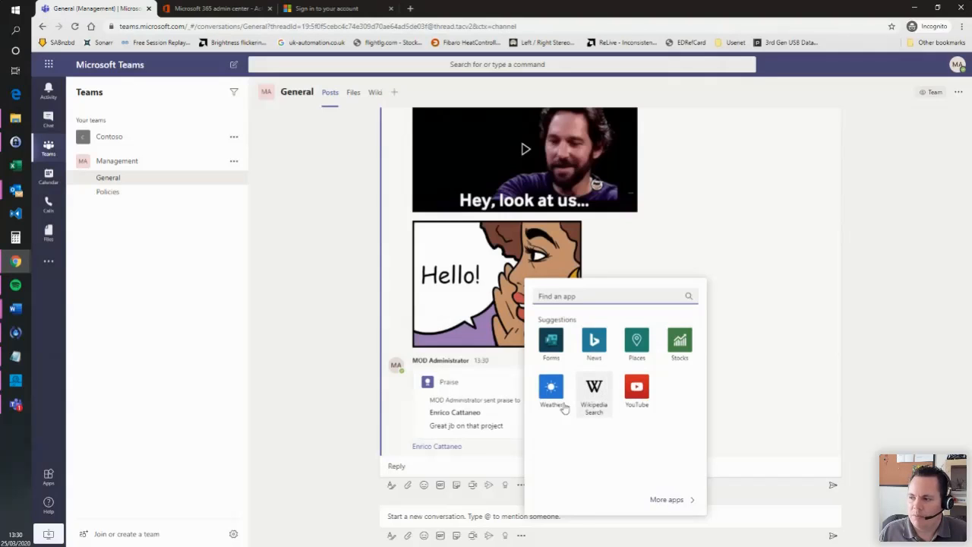
- Browse the Apps store's Messaging apps, then go back to the Management General channel
click(672, 500)
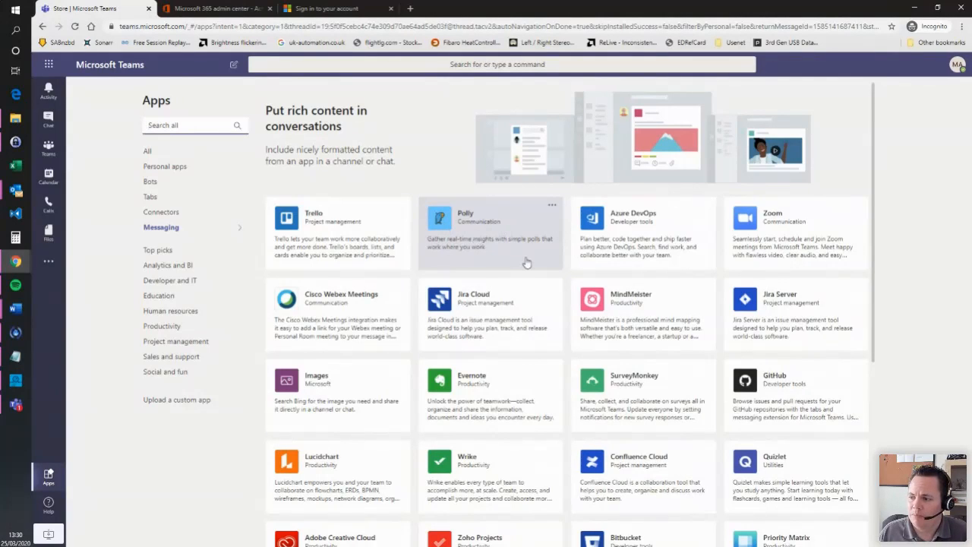
scroll(423, 275, down, 3)
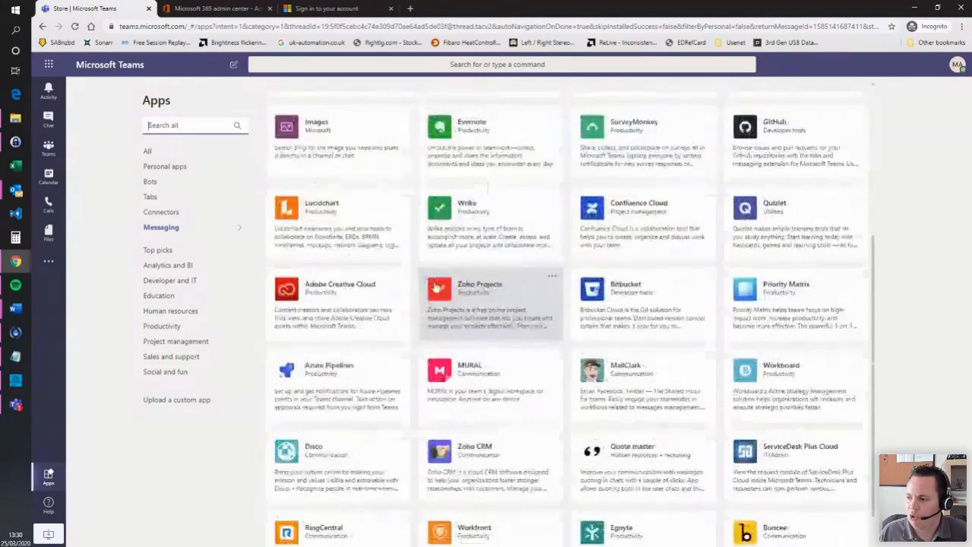
scroll(425, 277, up, 3)
scroll(479, 289, up, 1)
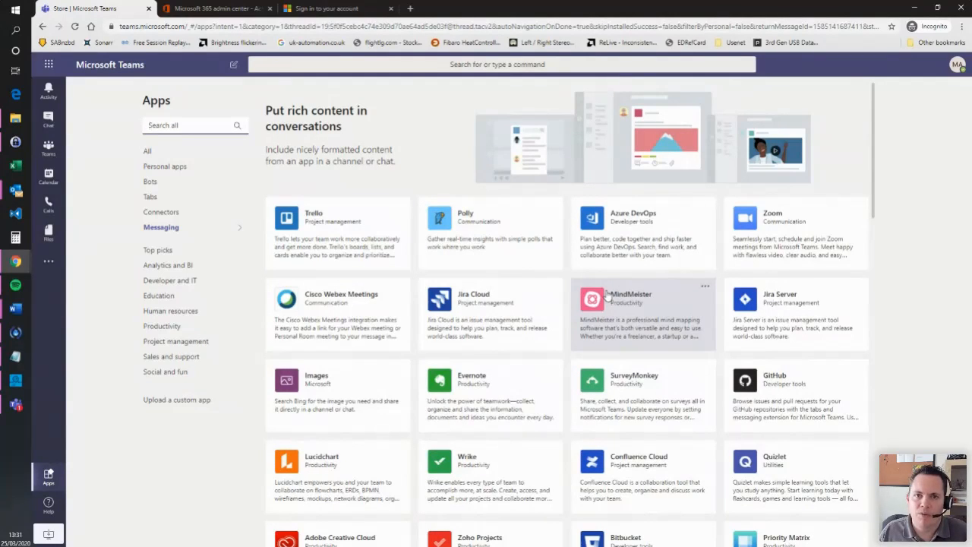
click(54, 151)
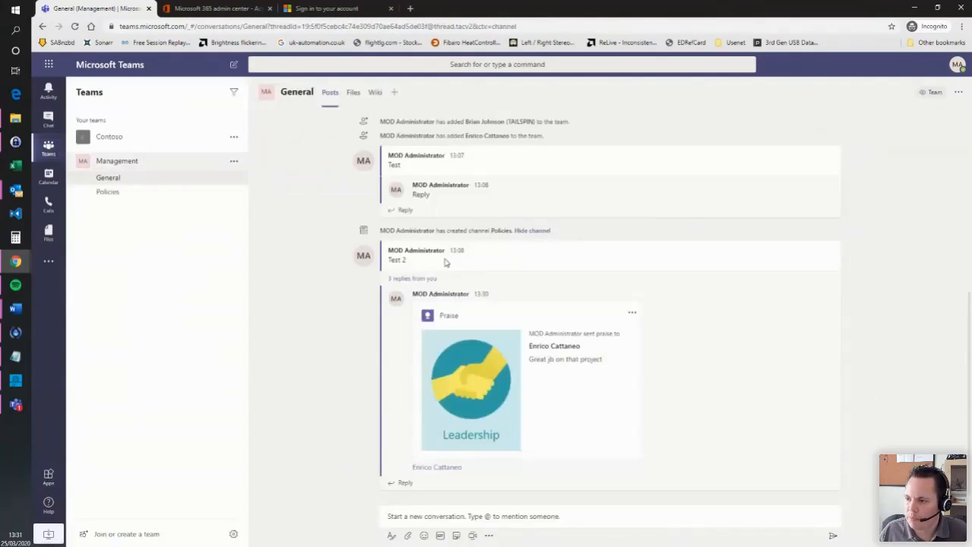
- Browse the apps available for a Test 2 thread reply, then go to Files' Recent view
click(459, 514)
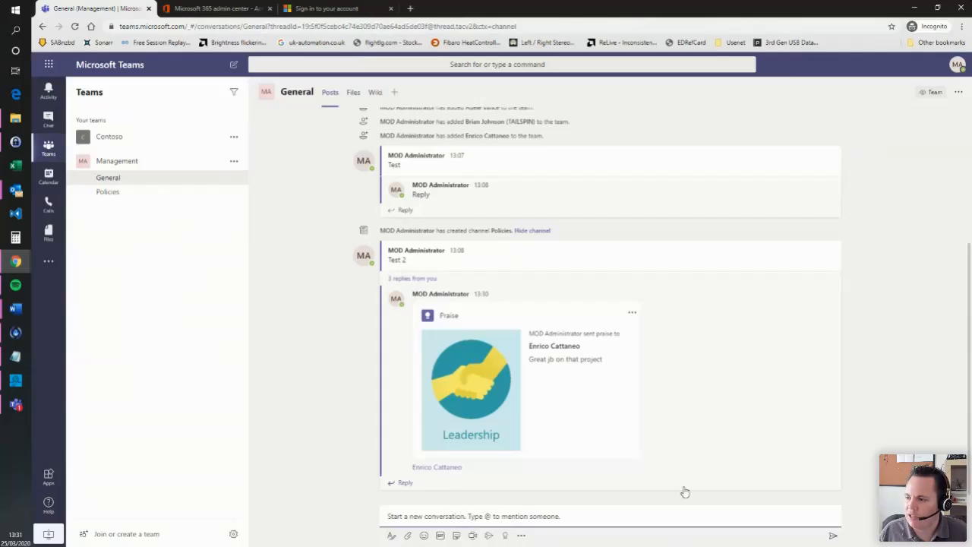
click(403, 482)
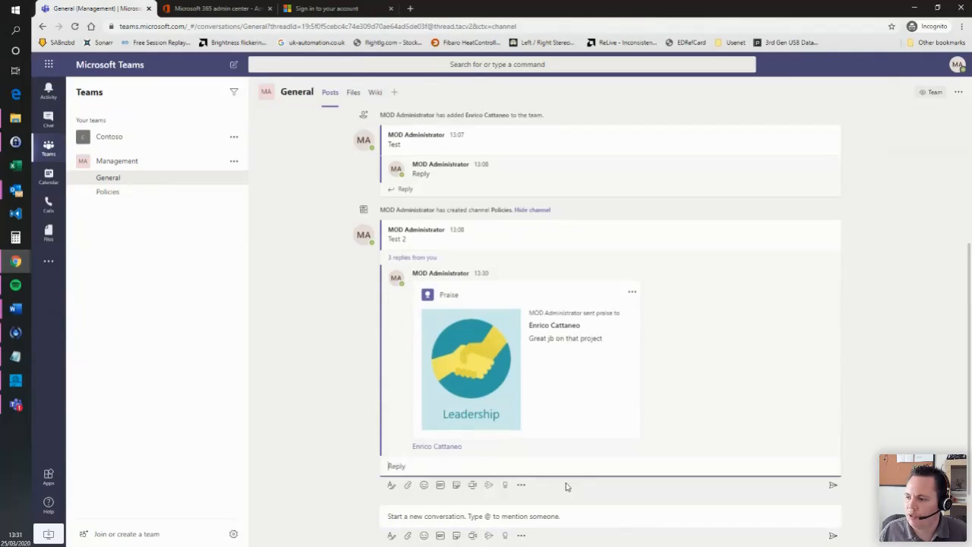
click(521, 486)
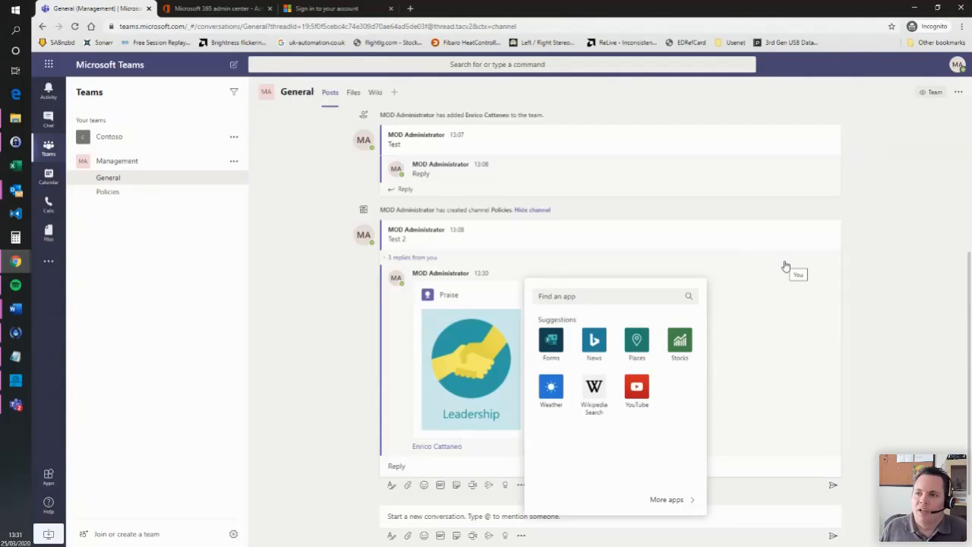
click(38, 236)
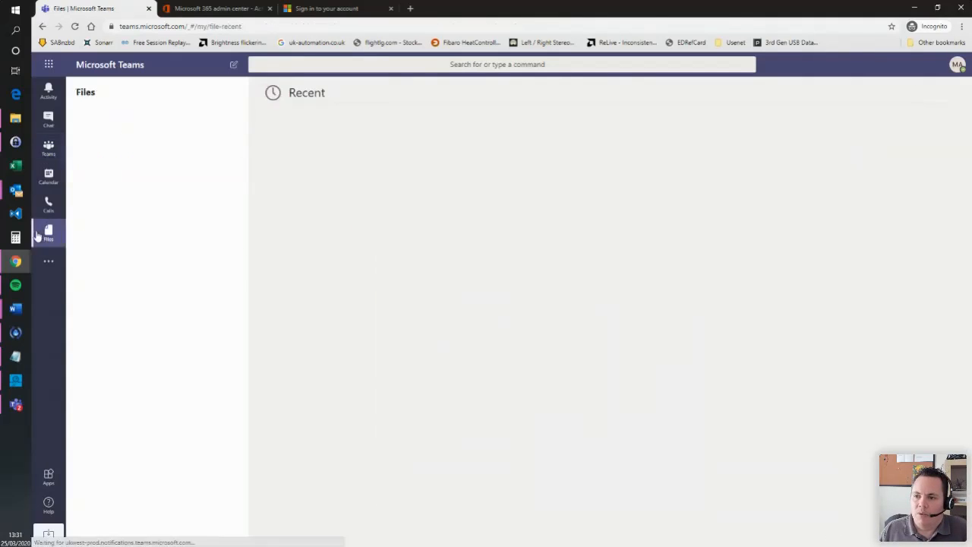
- Check the extra apps list, return to the Management General channel, and begin adding a tab
click(48, 263)
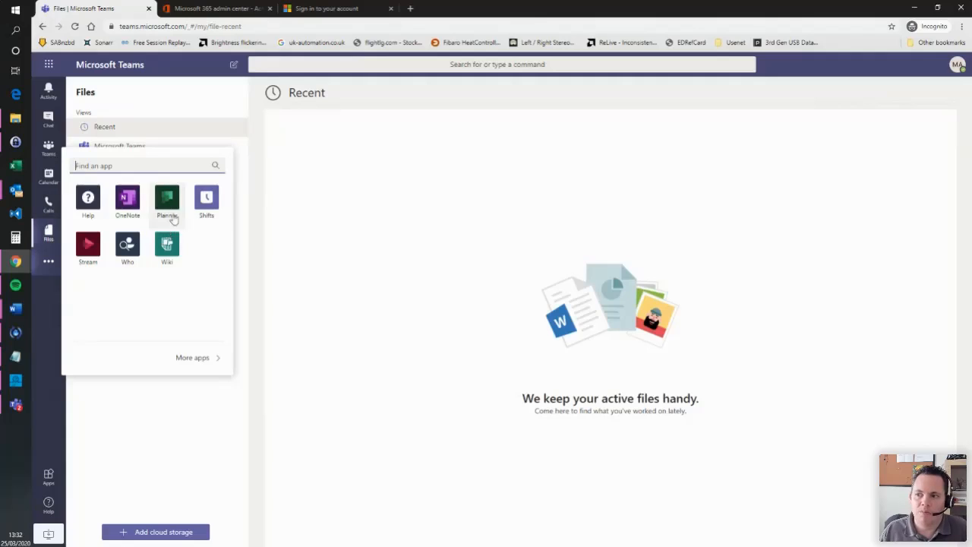
click(239, 241)
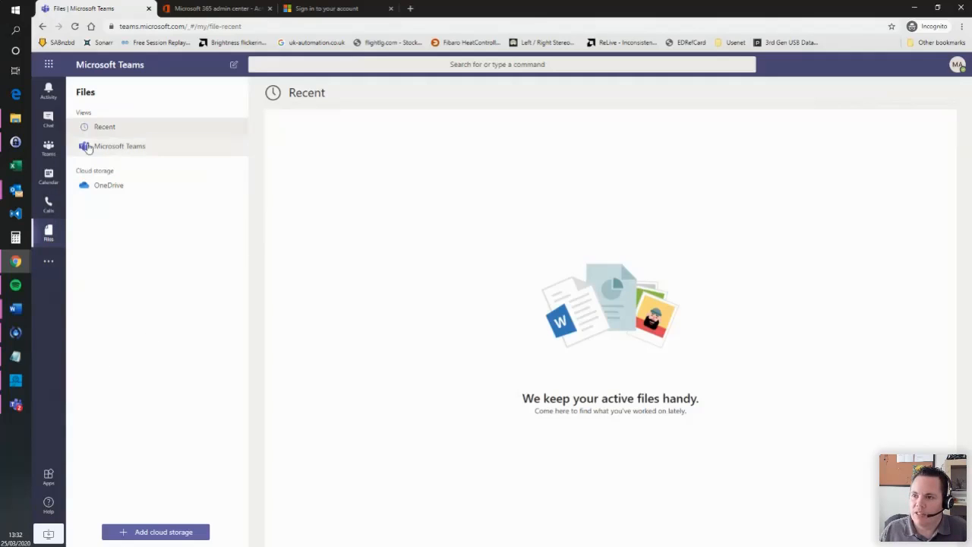
click(48, 122)
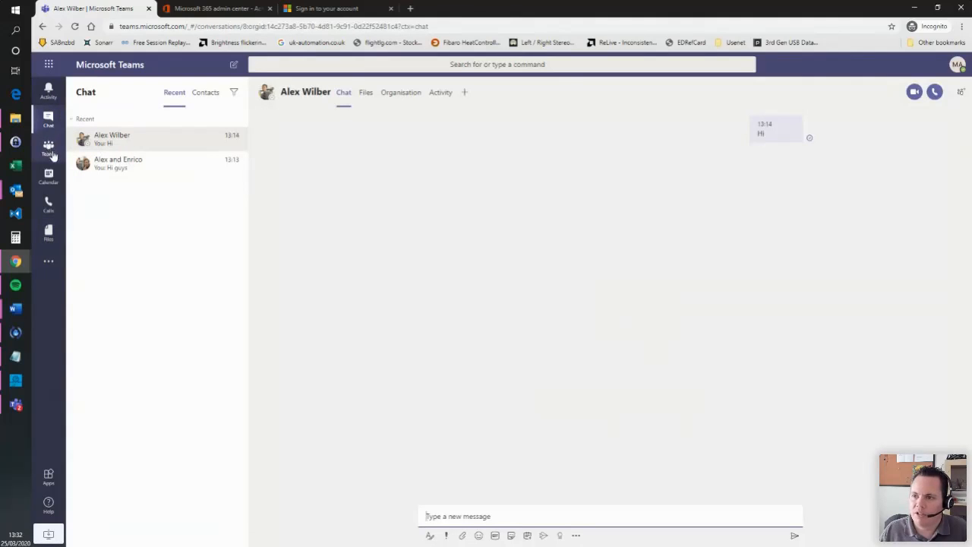
click(49, 148)
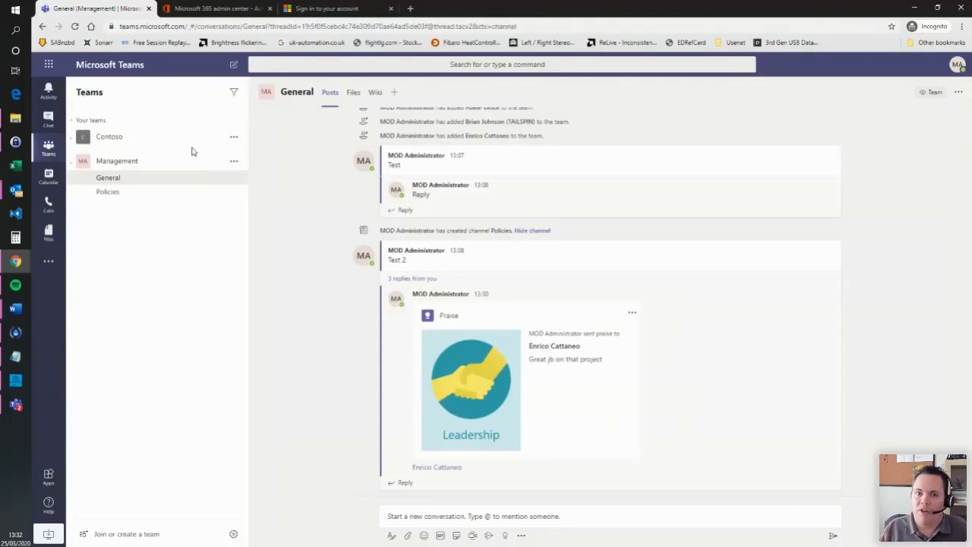
click(395, 93)
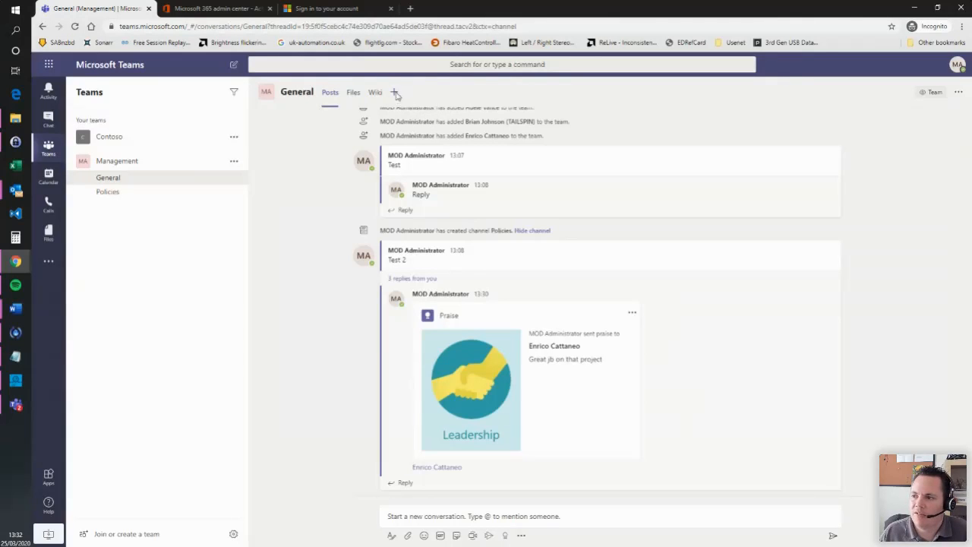
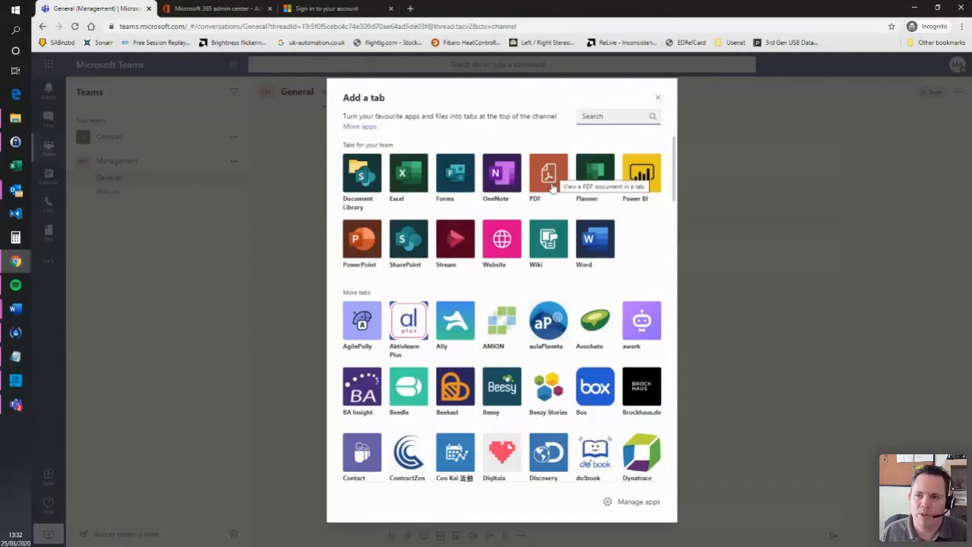
- Dismiss the Add a tab dialog without adding any tab to the General channel
click(796, 265)
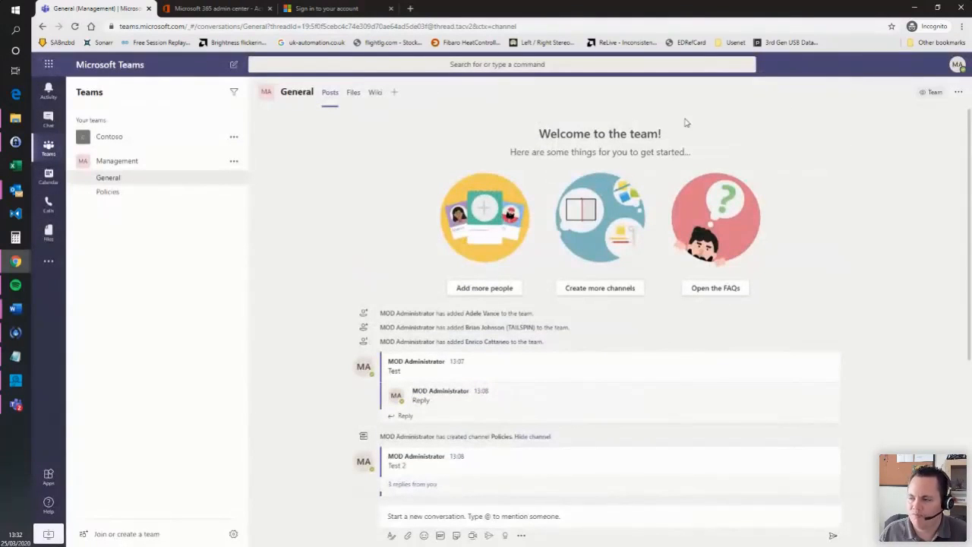
right_click(375, 93)
click(360, 143)
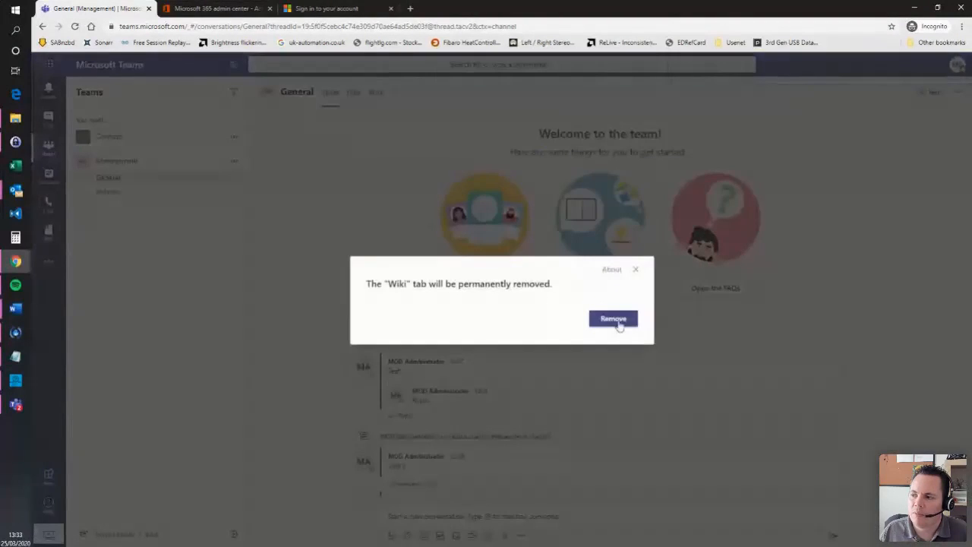
click(618, 322)
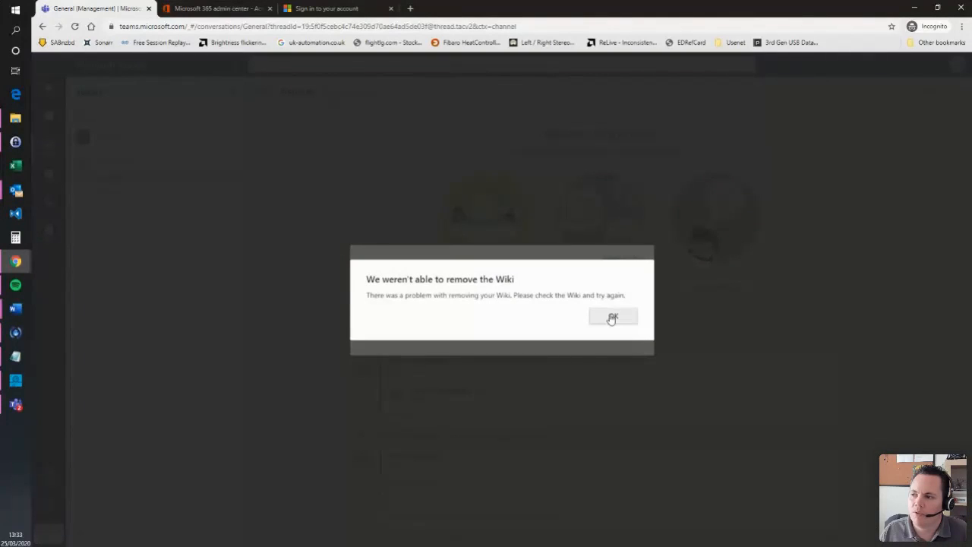
click(612, 318)
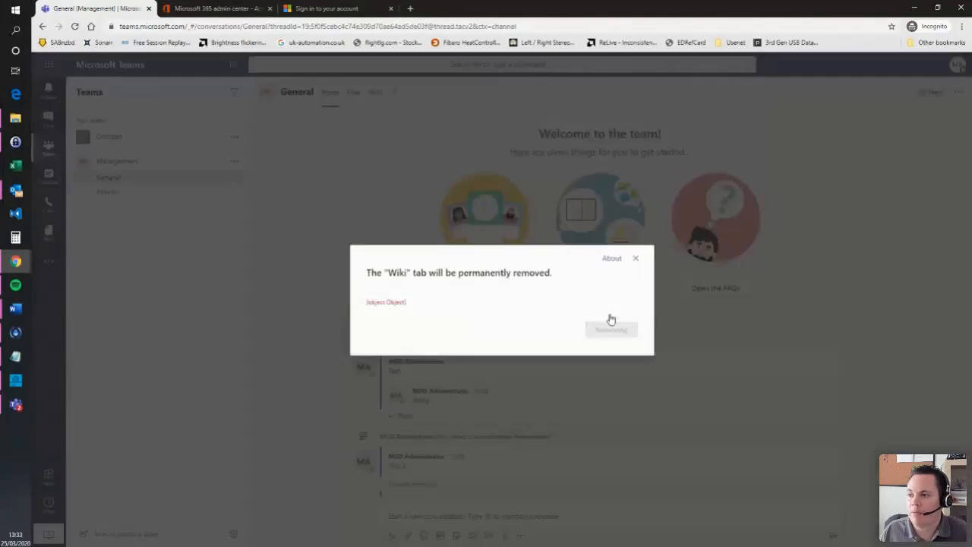
click(635, 259)
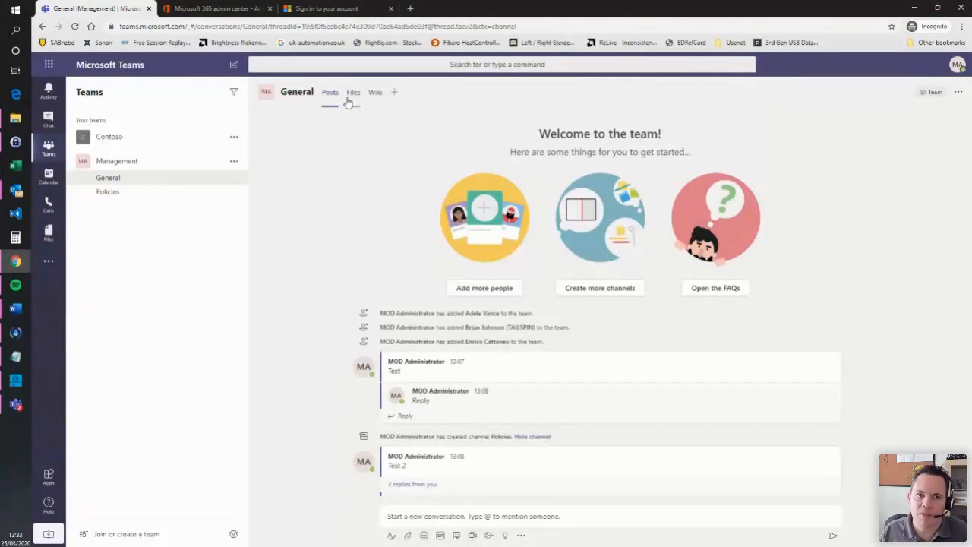
- View the General channel's Wiki tab, then return to Posts to see the Leadership praise post
click(376, 101)
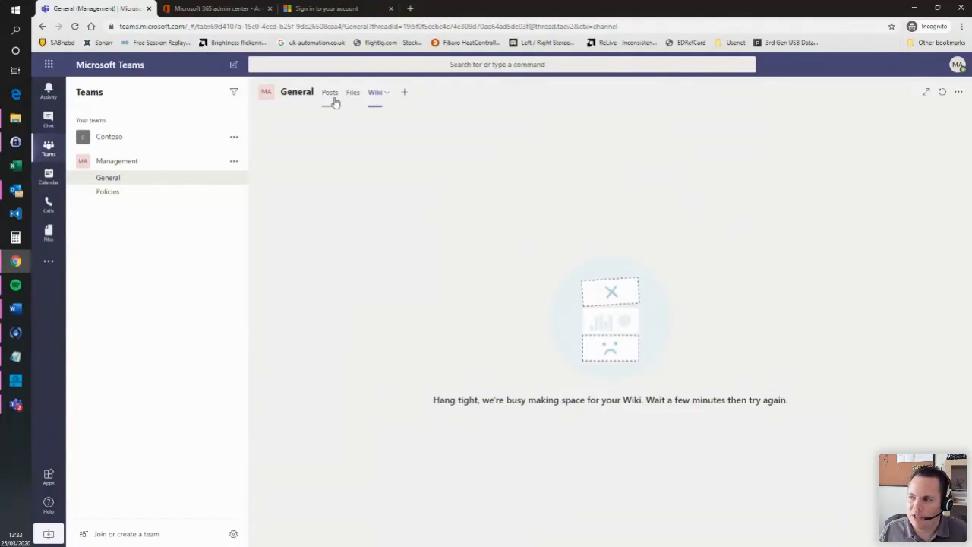
click(335, 99)
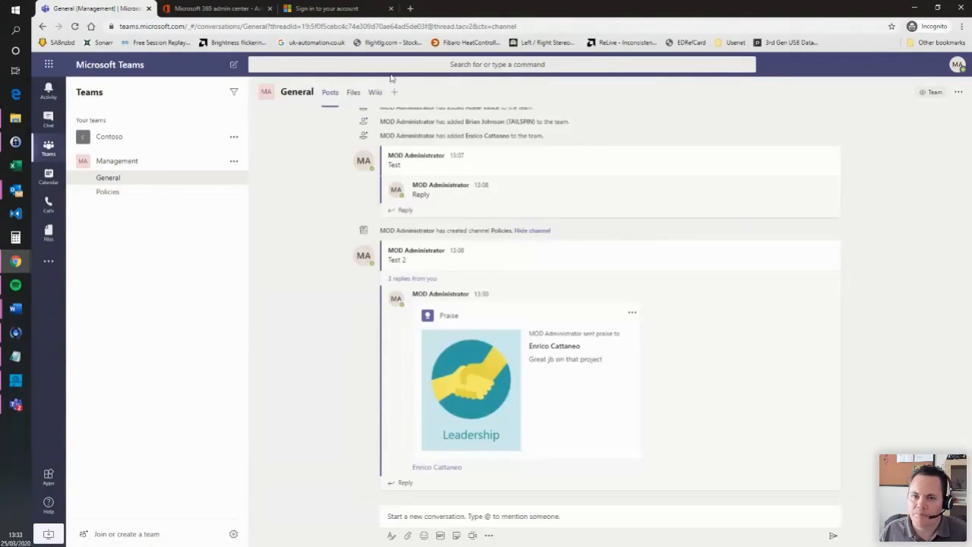